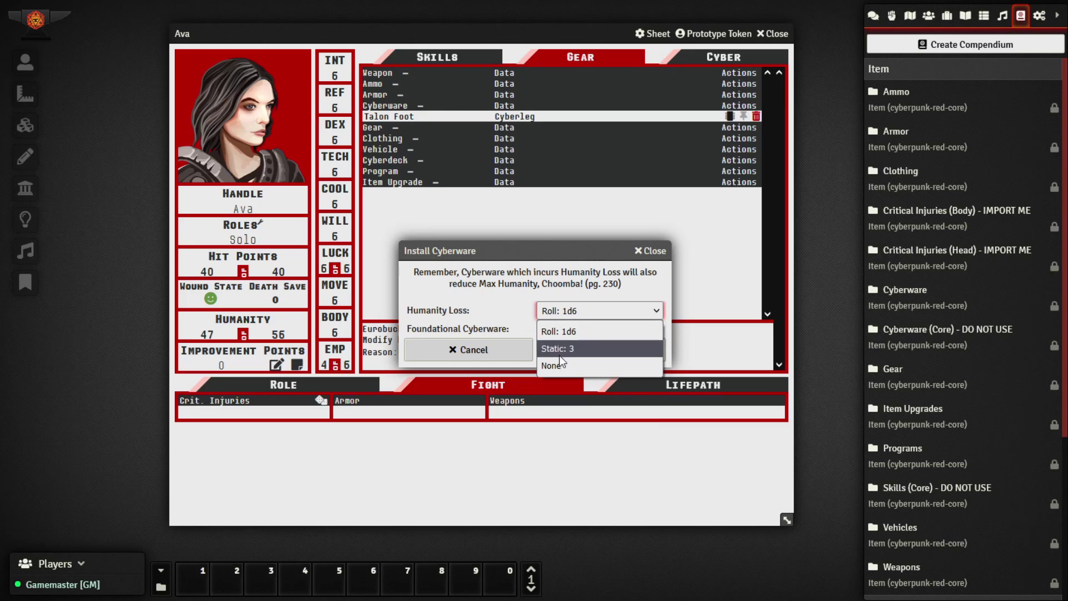
- Install the Talon Foot cyberware on the character with Humanity Loss set to None
{"action": "left_click", "coordinate": [560, 363]}
{"action": "left_click", "coordinate": [589, 346]}
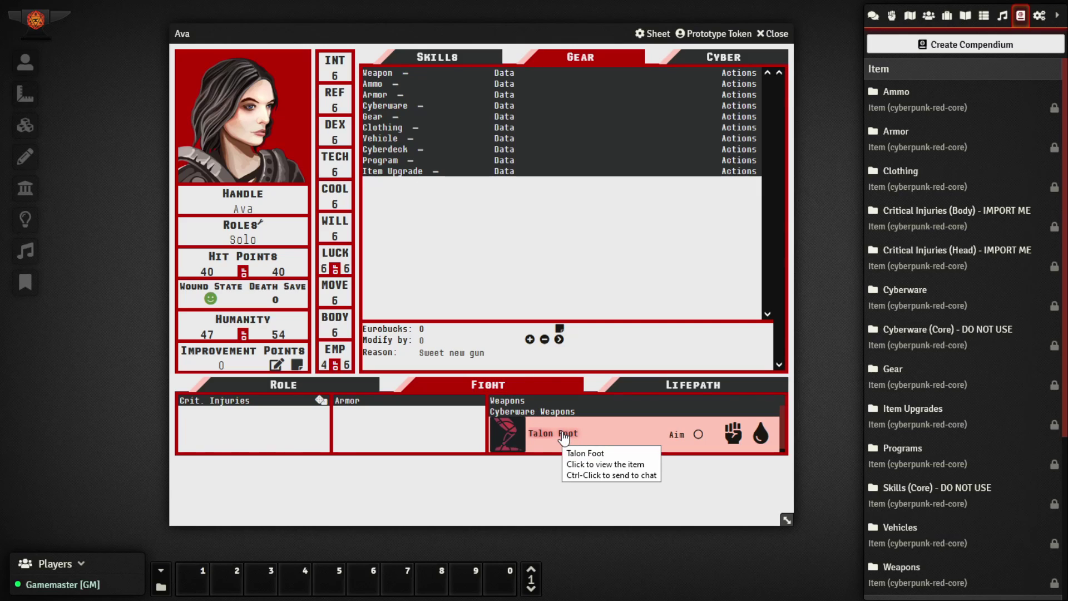
- View the attack roll and damage roll confirmations for Talon Foot, dismissing each without rolling
{"action": "left_click", "coordinate": [733, 434]}
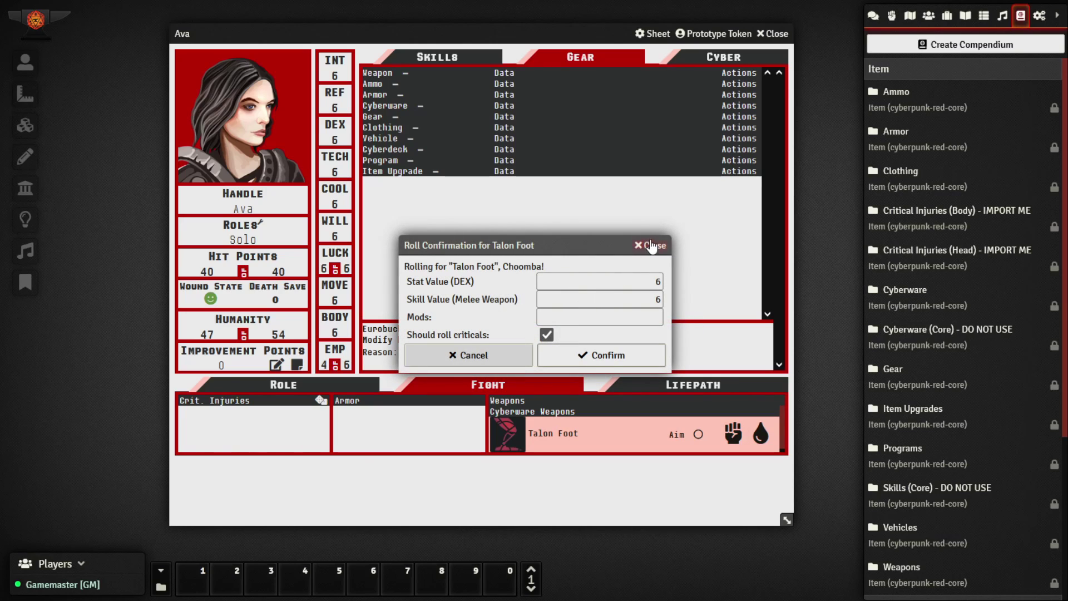
{"action": "left_click", "coordinate": [647, 245]}
{"action": "left_click", "coordinate": [760, 433]}
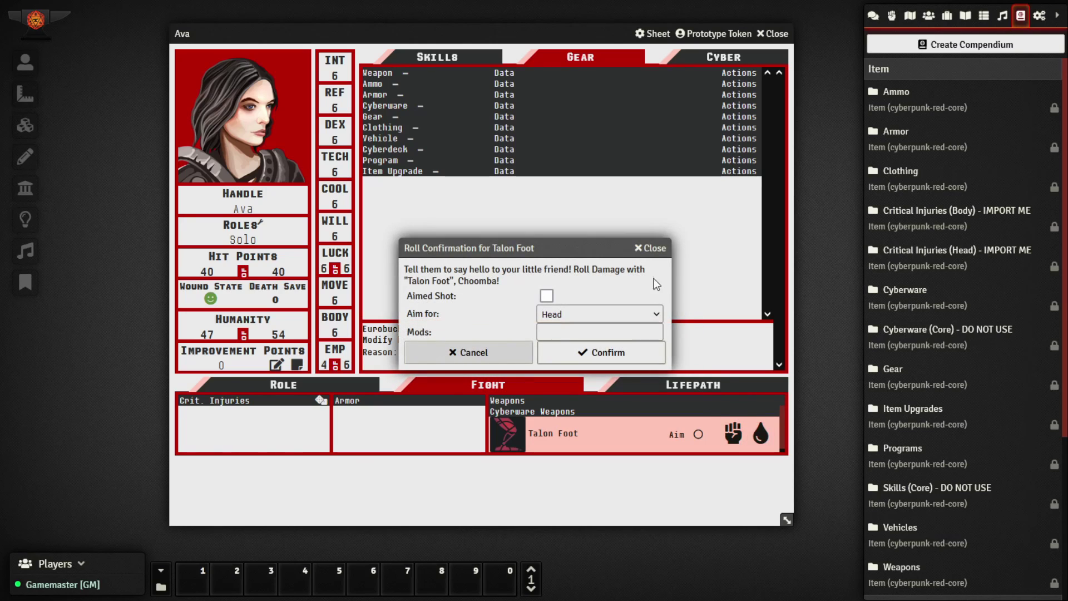
{"action": "left_click", "coordinate": [656, 251]}
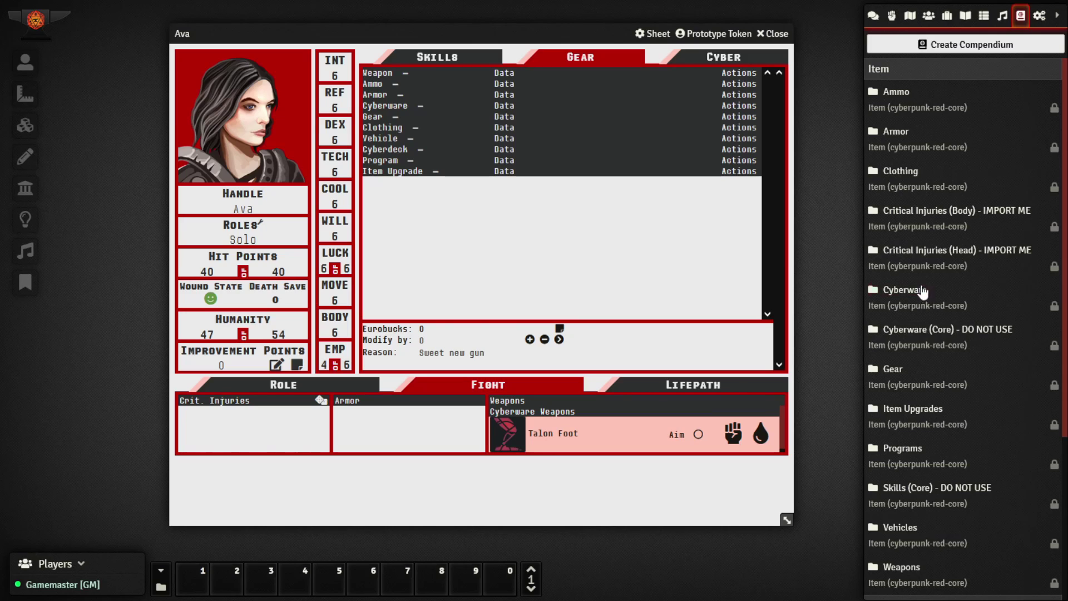
- Search the Cyberware compendium for "popup" and add Popup Ranged Weapon to the character's gear
{"action": "left_click", "coordinate": [904, 290]}
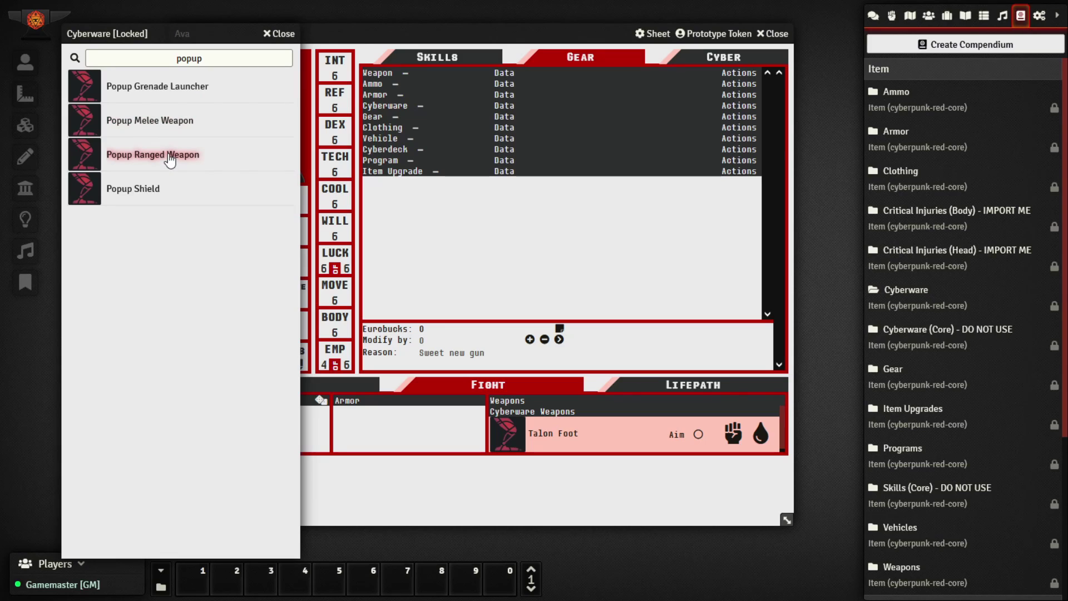
{"action": "left_click_drag", "start_coordinate": [167, 156], "coordinate": [465, 207]}
{"action": "left_click", "coordinate": [280, 34]}
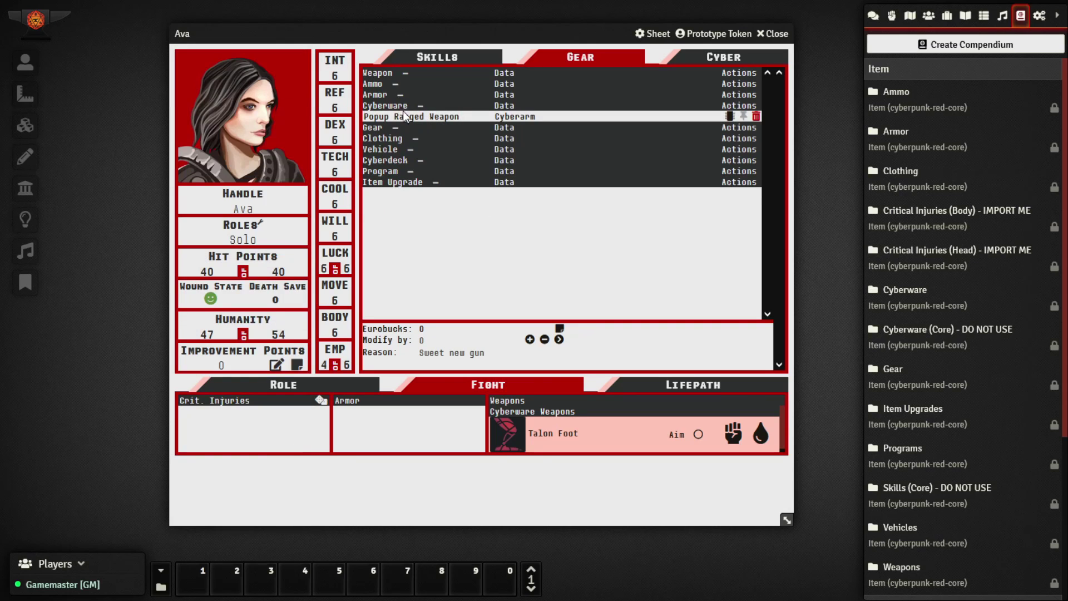
- In the Popup Ranged Weapon's settings, set the weapon type to Very Heavy Pistol and the DV table to DV Pistol
{"action": "left_click", "coordinate": [402, 114]}
{"action": "left_click", "coordinate": [624, 233]}
{"action": "scroll", "coordinate": [640, 318], "scroll_direction": "down", "scroll_amount": 2}
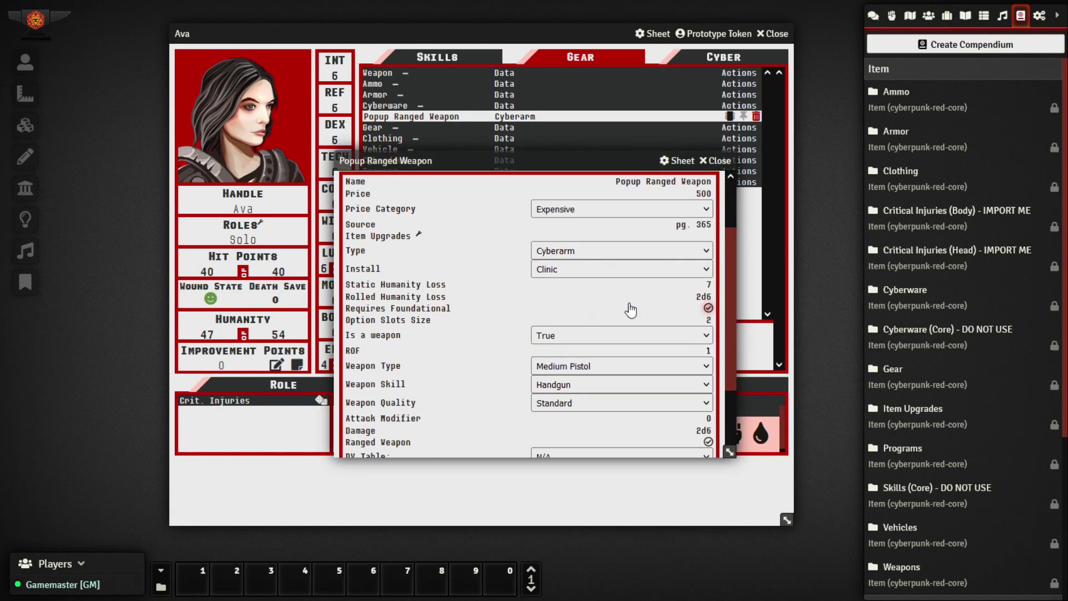
{"action": "scroll", "coordinate": [630, 309], "scroll_direction": "down", "scroll_amount": 2}
{"action": "left_click", "coordinate": [585, 297]}
{"action": "left_click", "coordinate": [586, 298]}
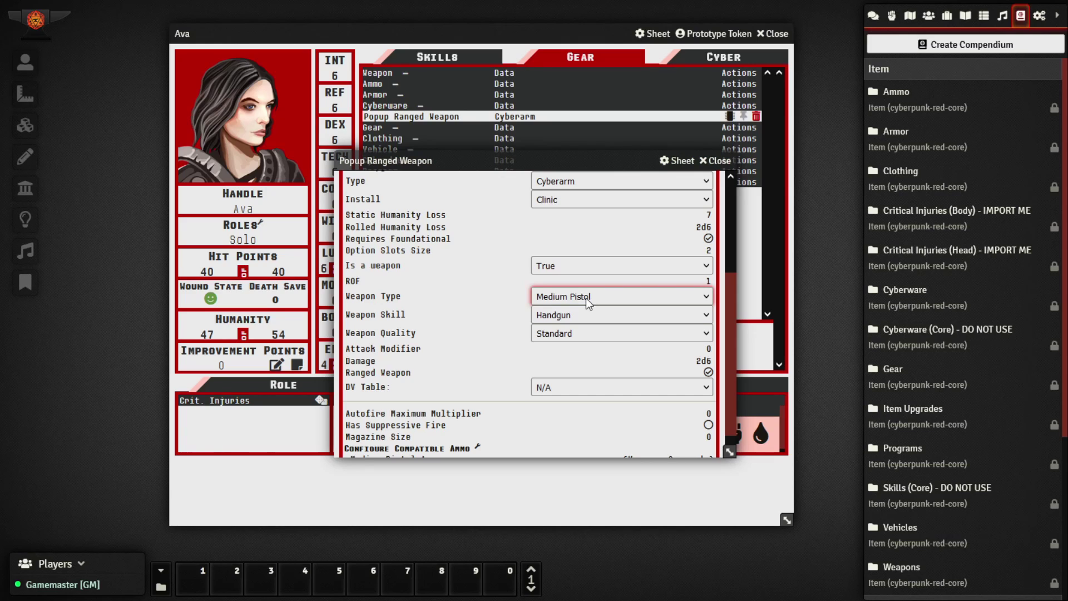
{"action": "left_click", "coordinate": [585, 298]}
{"action": "scroll", "coordinate": [615, 471], "scroll_direction": "down", "scroll_amount": 1}
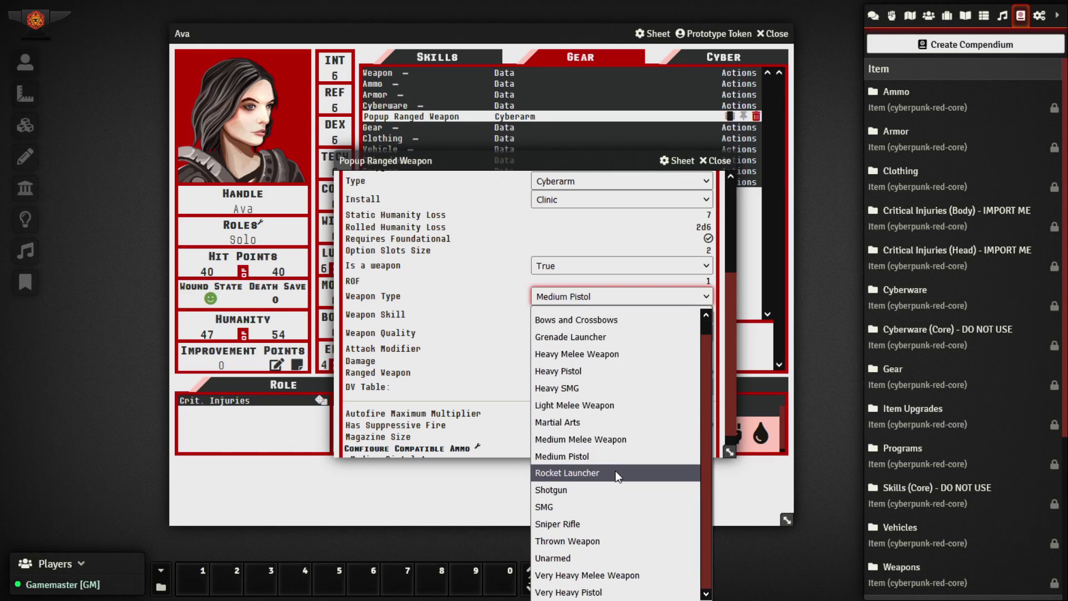
{"action": "left_click", "coordinate": [599, 592]}
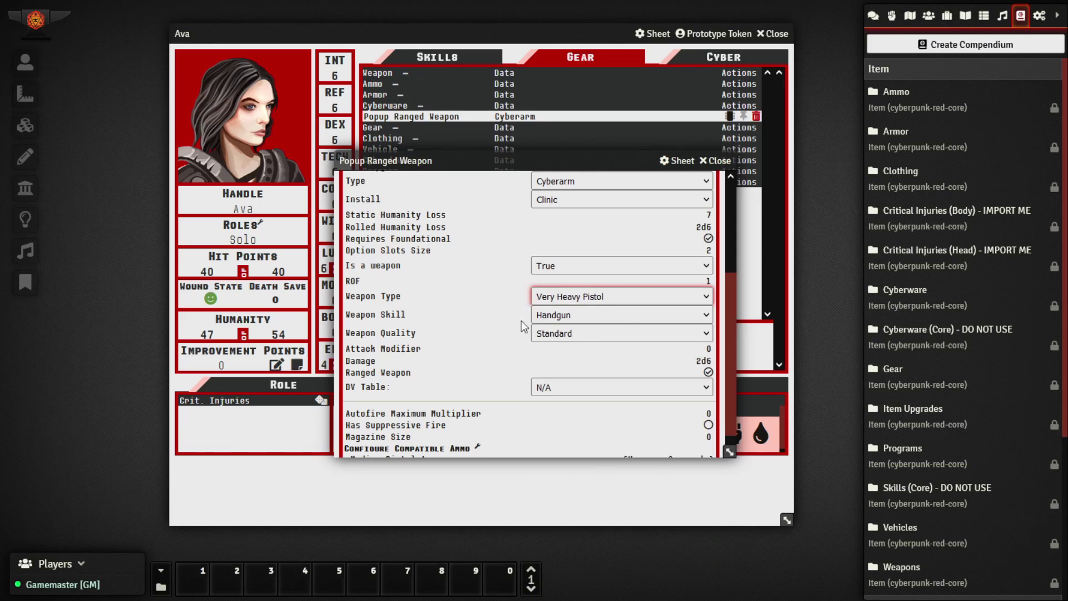
{"action": "left_click", "coordinate": [563, 389]}
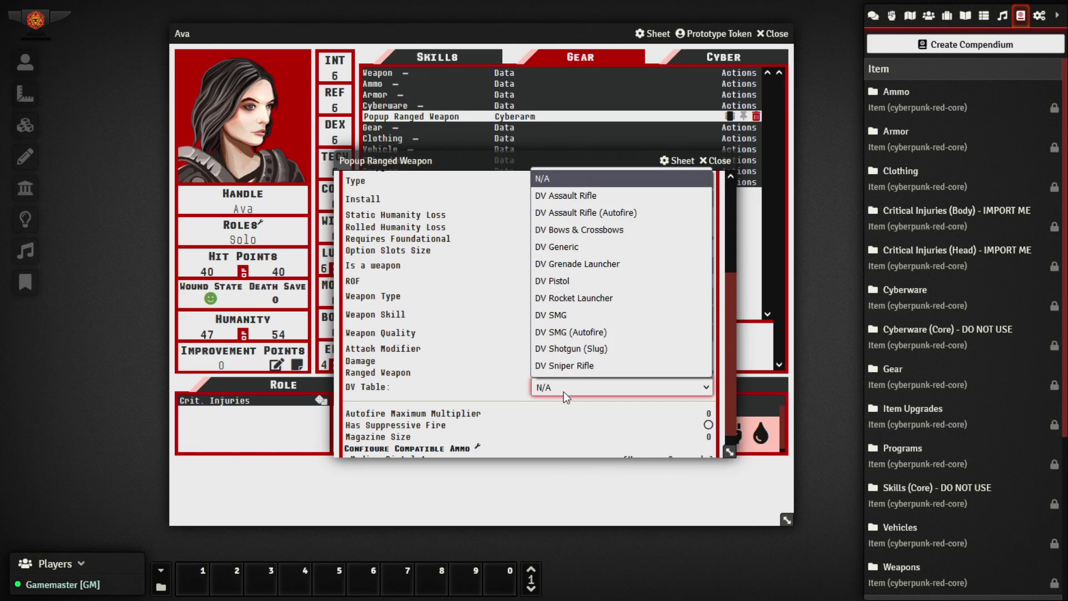
{"action": "left_click", "coordinate": [556, 281]}
- Replace Medium Pistol Ammo with Very Heavy Pistol Ammo as the Popup Ranged Weapon's compatible ammo and set its magazine size to 8
{"action": "scroll", "coordinate": [534, 334], "scroll_direction": "down", "scroll_amount": 1}
{"action": "left_click", "coordinate": [455, 430]}
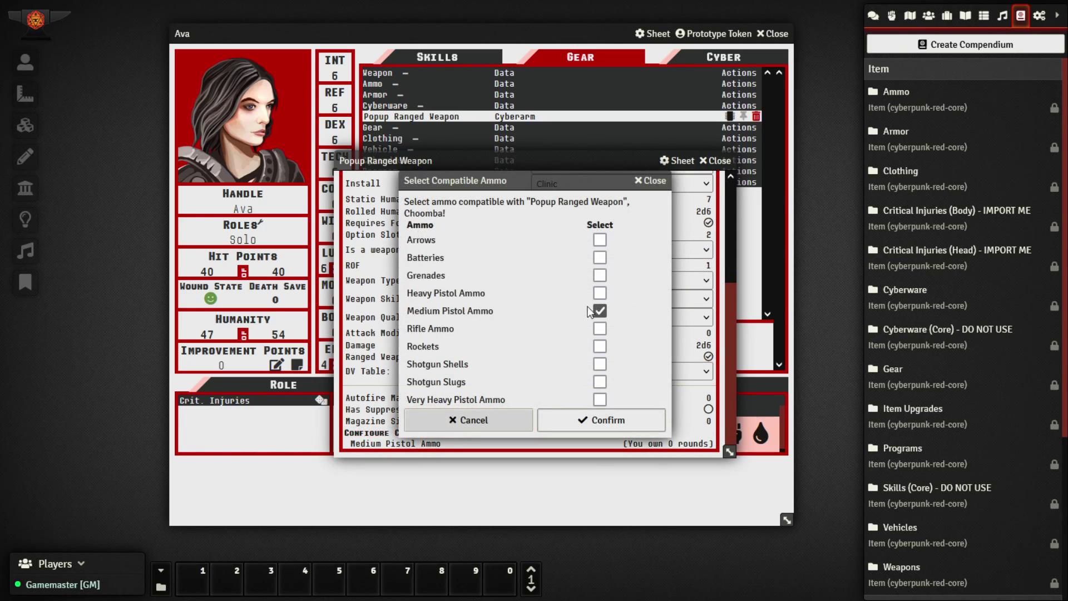
{"action": "left_click", "coordinate": [600, 311]}
{"action": "left_click", "coordinate": [599, 399]}
{"action": "left_click", "coordinate": [600, 420]}
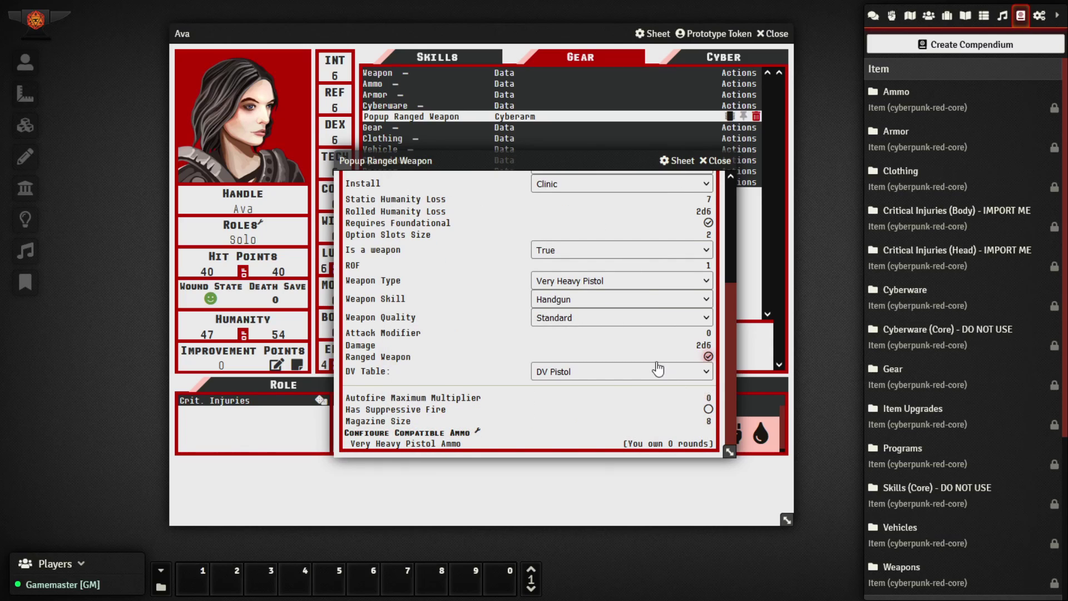
{"action": "scroll", "coordinate": [656, 370], "scroll_direction": "up", "scroll_amount": 5}
{"action": "left_click", "coordinate": [716, 161]}
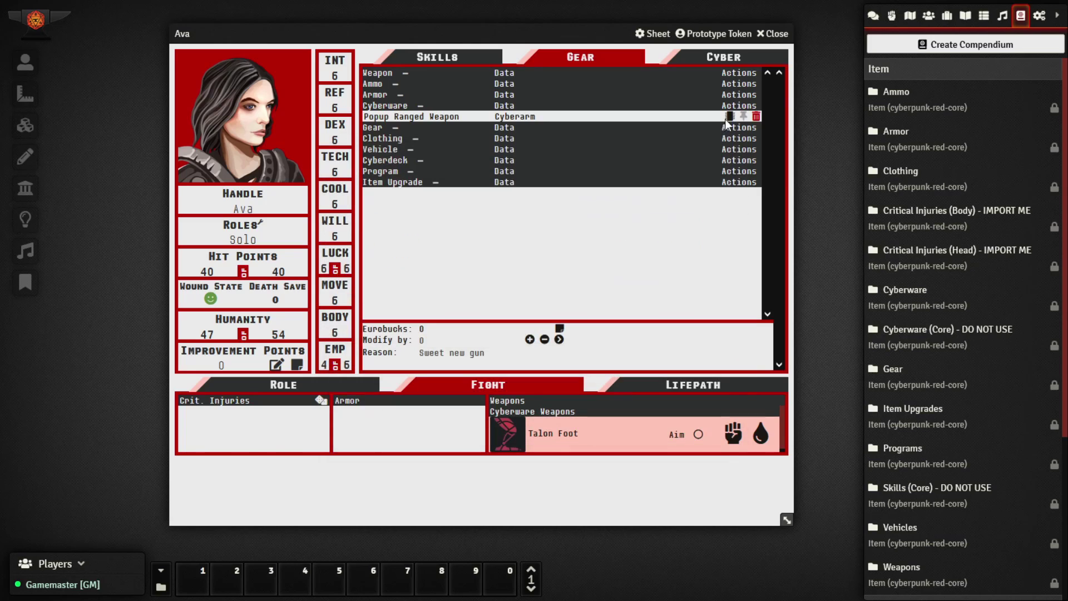
- Install the Popup Ranged Weapon on the character with Humanity Loss set to None
{"action": "left_click", "coordinate": [729, 116]}
{"action": "left_click", "coordinate": [600, 310]}
{"action": "left_click", "coordinate": [586, 366]}
{"action": "left_click", "coordinate": [611, 350]}
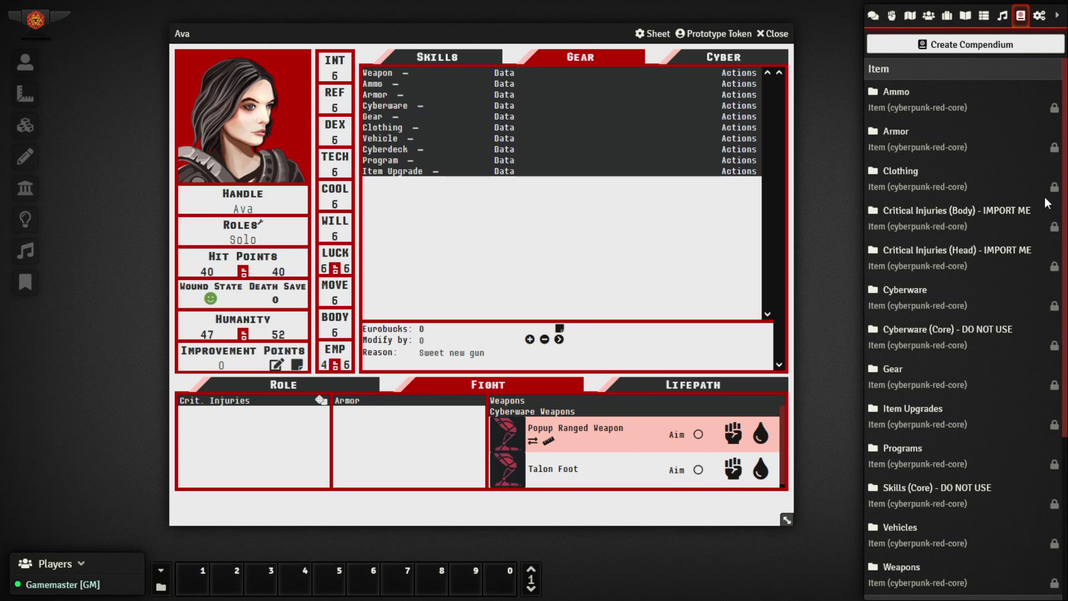
- Add the Assault Rifle from the Weapons compendium to the character's gear
{"action": "left_click", "coordinate": [901, 563]}
{"action": "left_click_drag", "start_coordinate": [455, 169], "coordinate": [455, 169]}
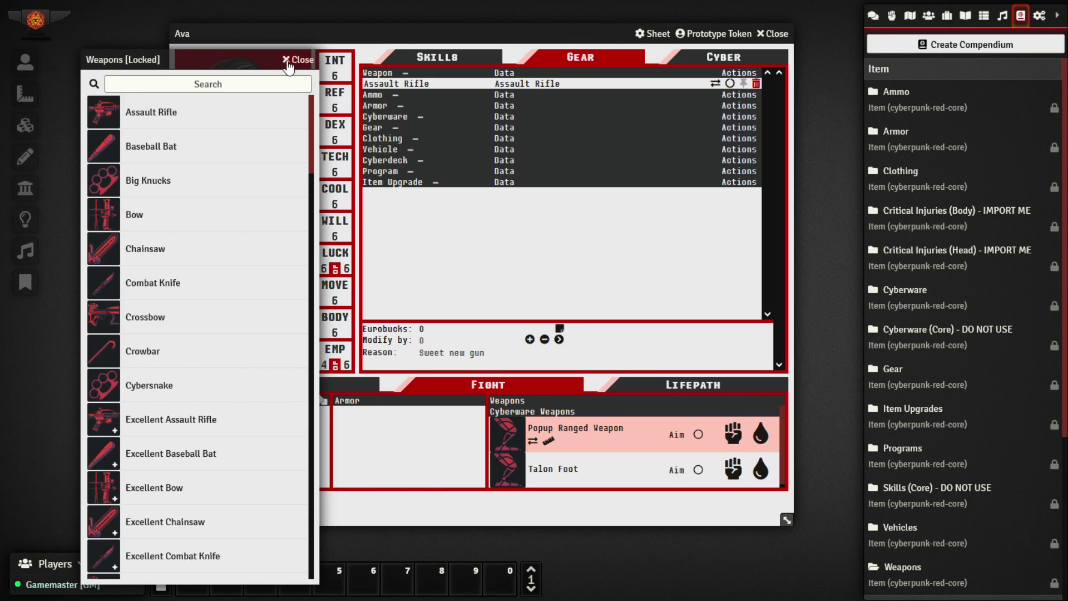
{"action": "left_click", "coordinate": [295, 60]}
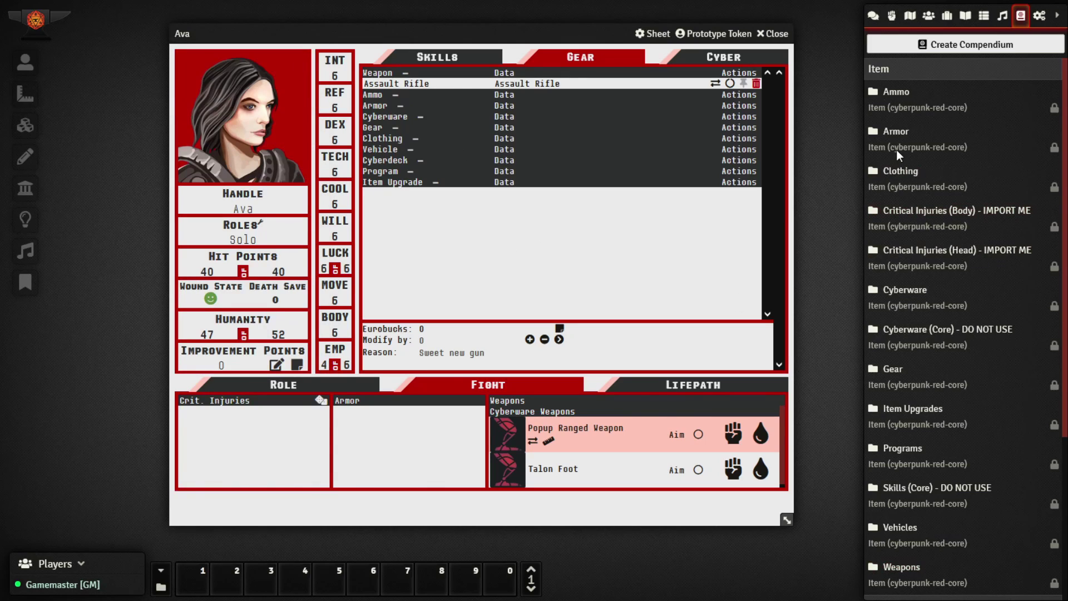
- Search the Ammo compendium for "rifle" and add Basic Rifle ammo to the character's gear
{"action": "left_click", "coordinate": [897, 92]}
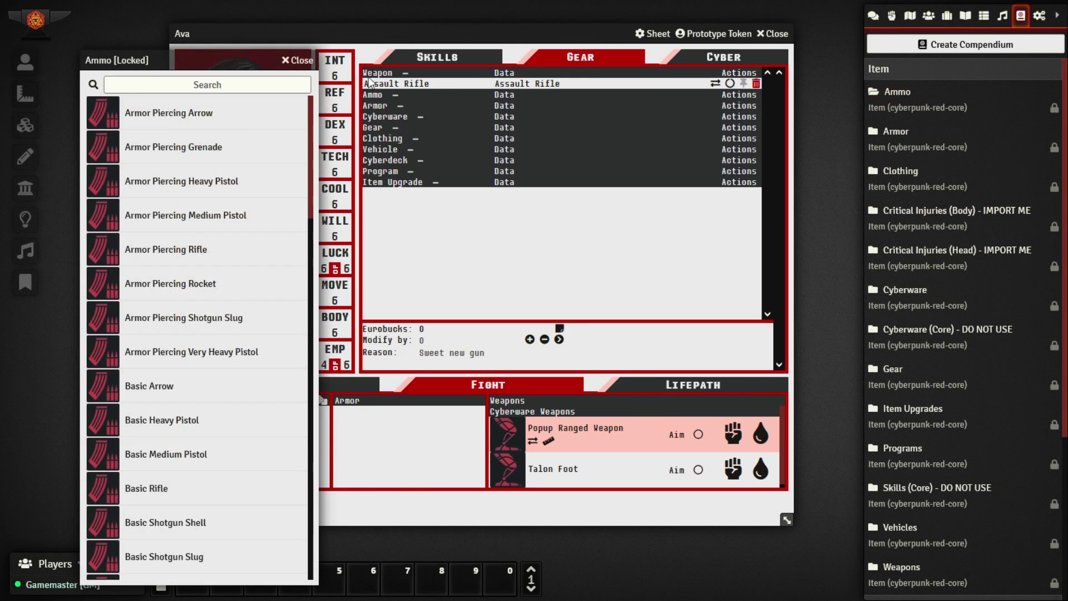
{"action": "left_click", "coordinate": [202, 85]}
{"action": "type", "text": "rifle"}
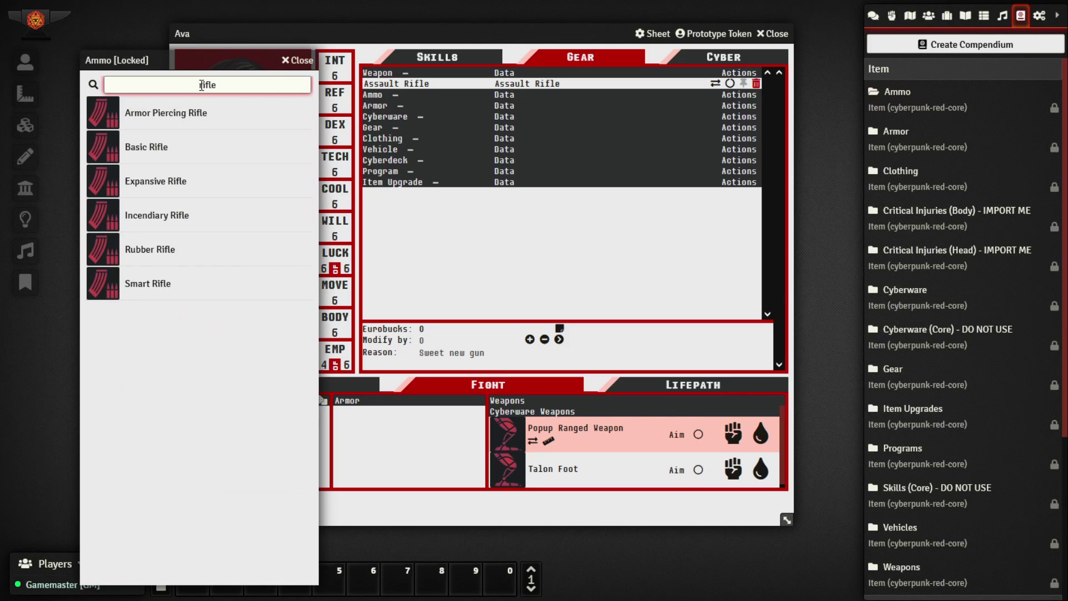
{"action": "left_click_drag", "start_coordinate": [146, 147], "coordinate": [543, 264]}
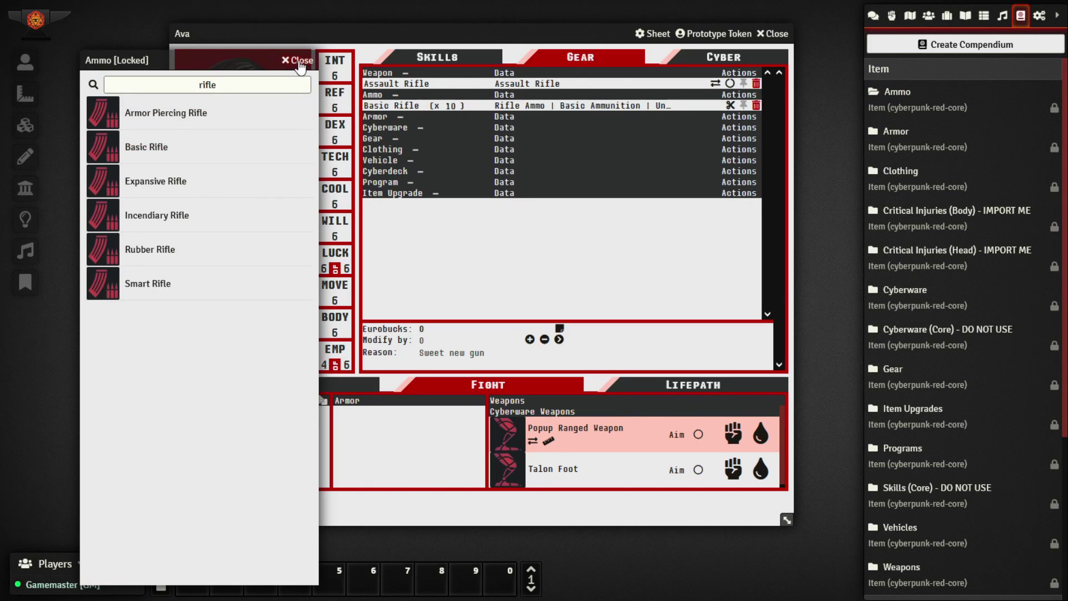
{"action": "left_click", "coordinate": [300, 61]}
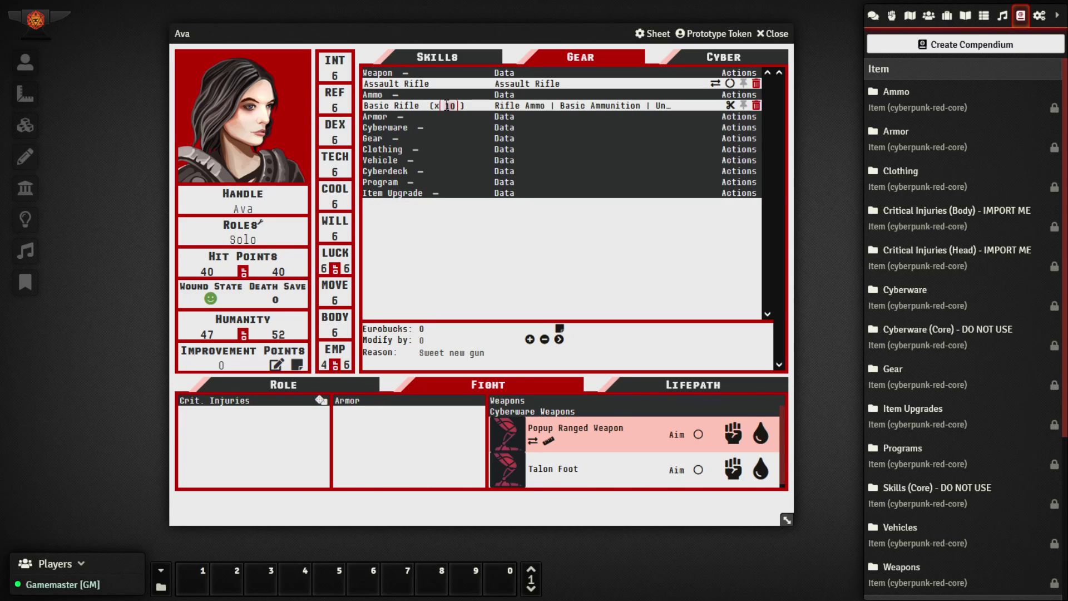
- Add the Assault Rifle Drum Magazine from the Item Upgrades compendium to the character's gear
{"action": "left_click", "coordinate": [924, 408]}
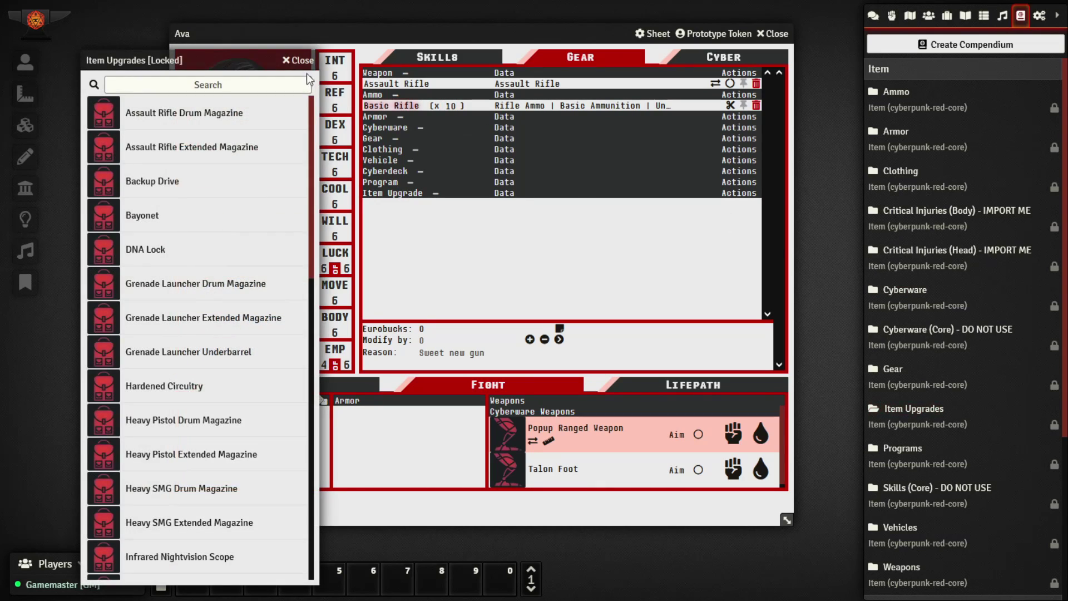
{"action": "left_click_drag", "start_coordinate": [217, 61], "coordinate": [204, 42]}
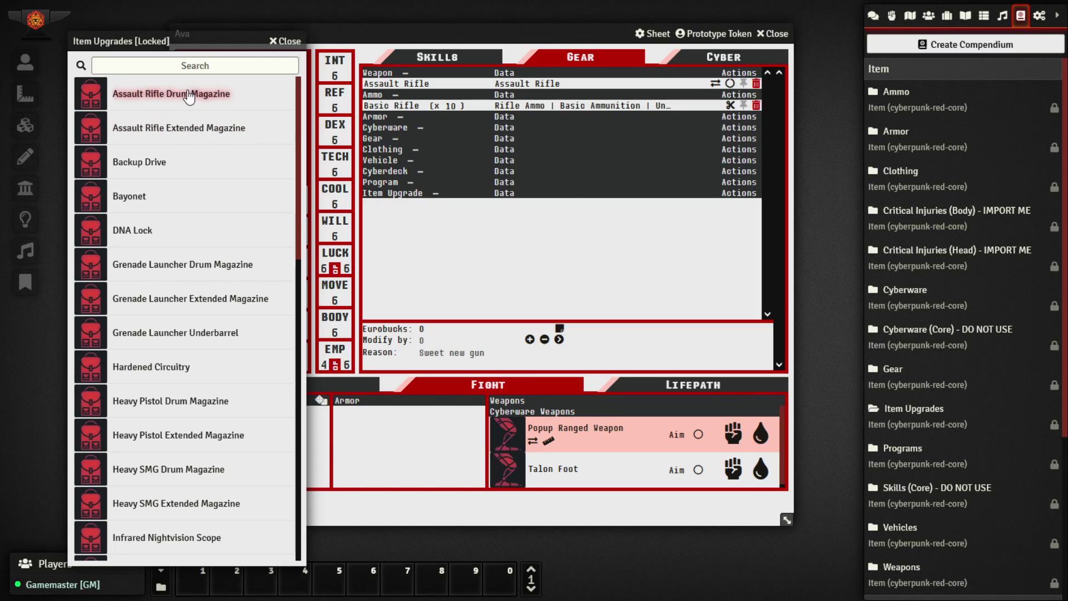
{"action": "left_click_drag", "start_coordinate": [188, 94], "coordinate": [556, 276]}
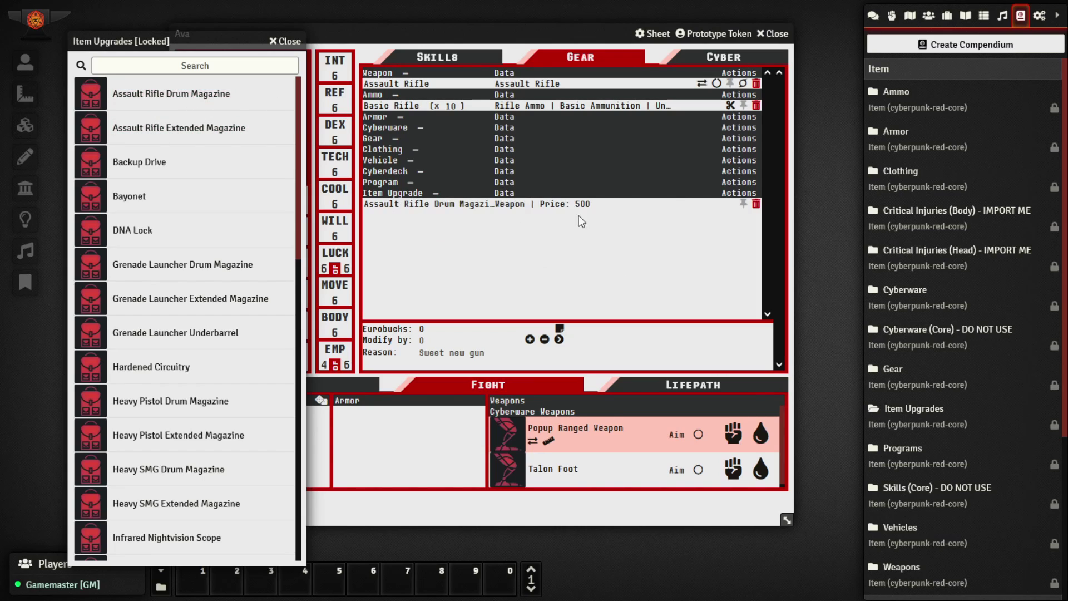
{"action": "left_click", "coordinate": [286, 42]}
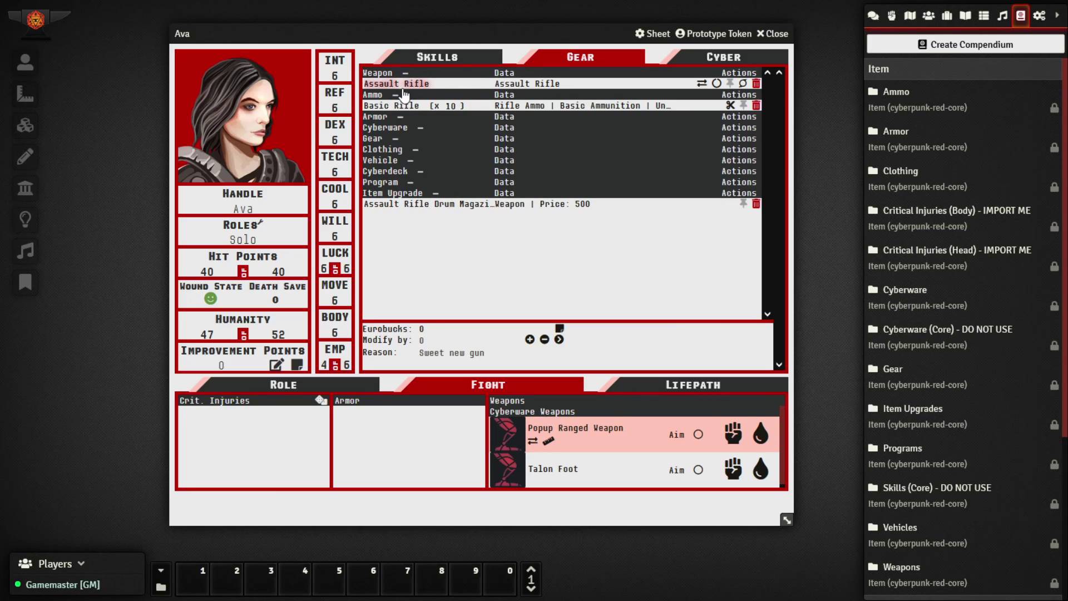
- Examine the description and settings of the character's Assault Rifle Drum Magazine
{"action": "left_click", "coordinate": [408, 206]}
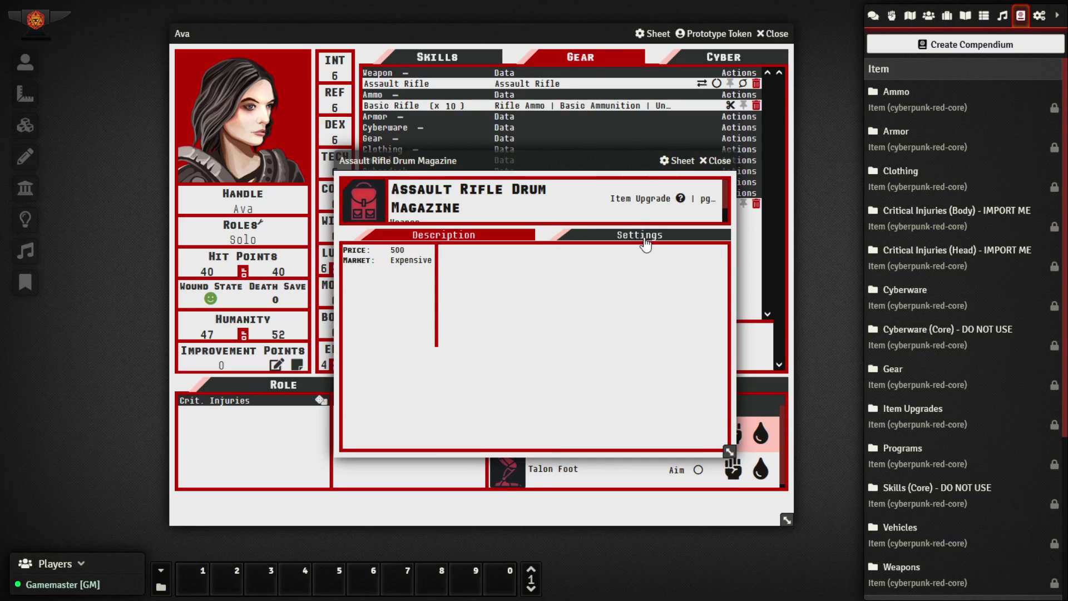
{"action": "left_click", "coordinate": [643, 239]}
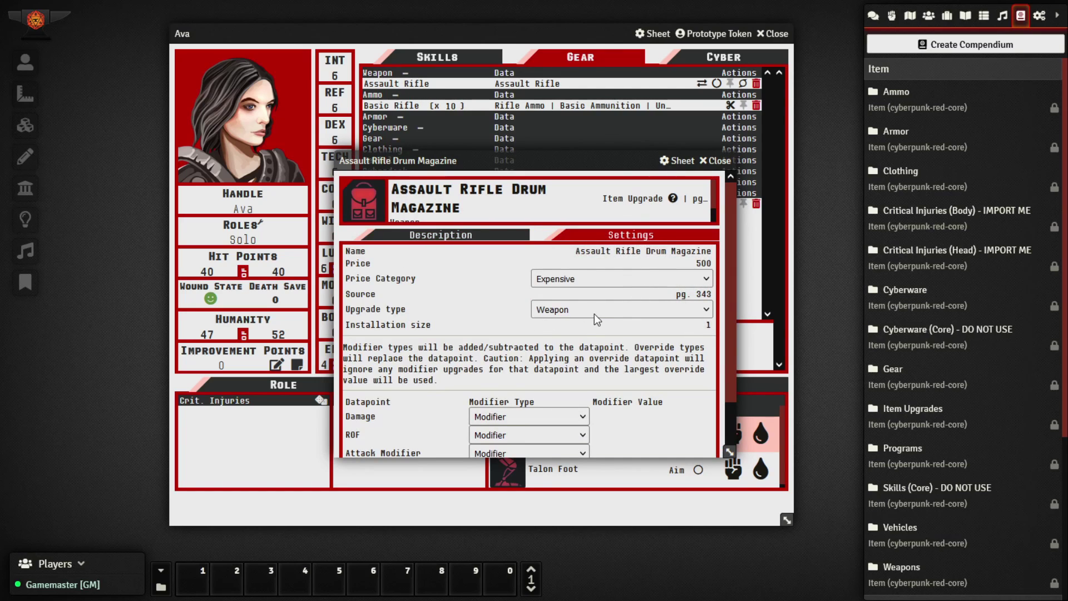
{"action": "left_click", "coordinate": [716, 160]}
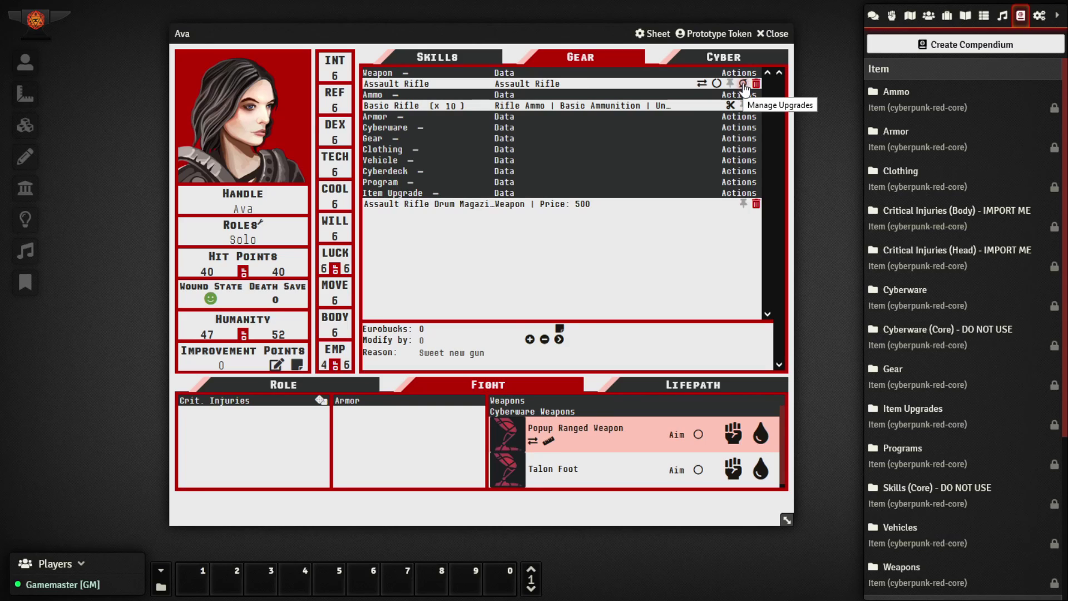
- Install the Assault Rifle Drum Magazine upgrade on the character's Assault Rifle
{"action": "left_click", "coordinate": [743, 85]}
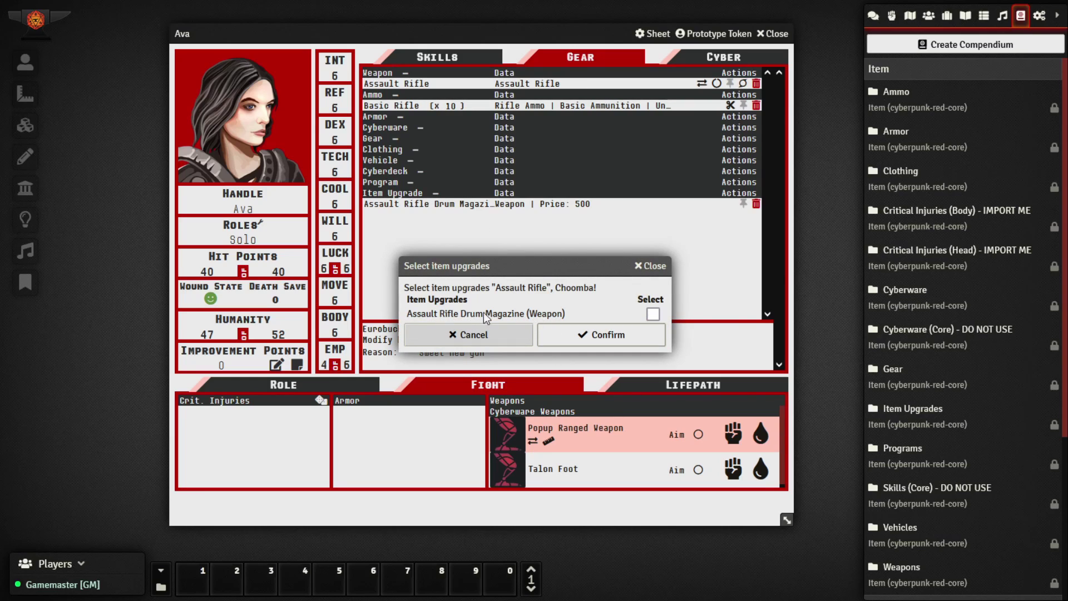
{"action": "left_click", "coordinate": [653, 314]}
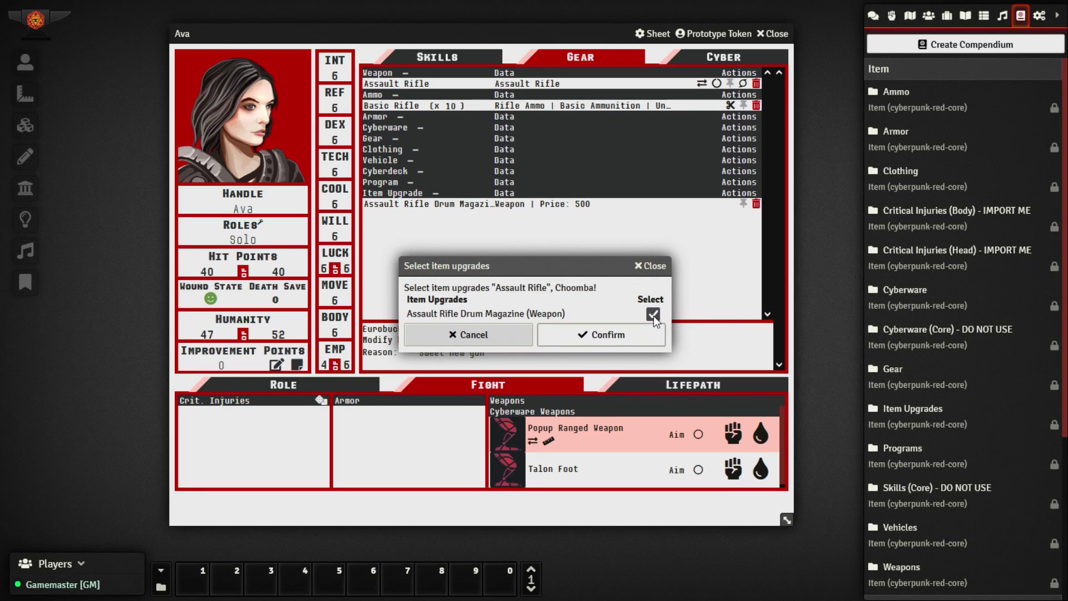
{"action": "left_click", "coordinate": [607, 336]}
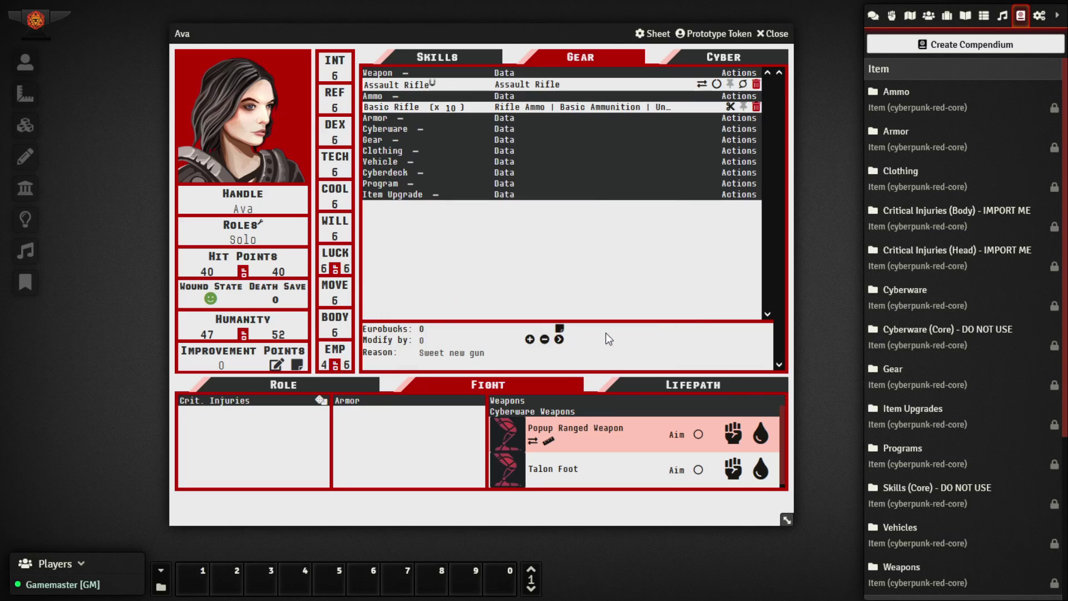
- Equip the Assault Rifle and load it with the Basic Rifle ammo
{"action": "left_click", "coordinate": [722, 87]}
{"action": "left_click", "coordinate": [722, 87]}
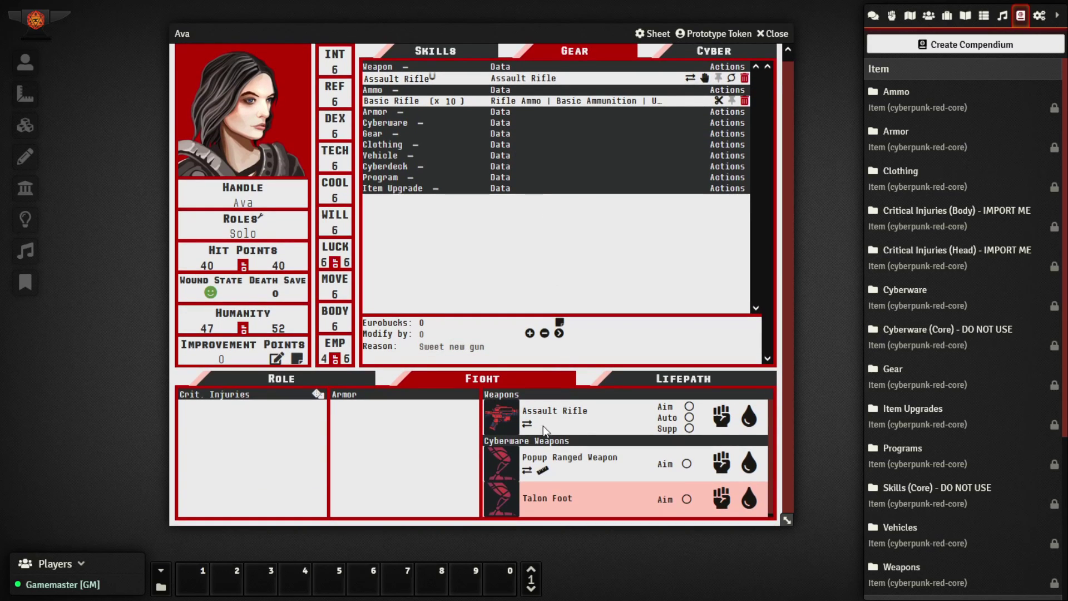
{"action": "left_click", "coordinate": [527, 426]}
{"action": "left_click", "coordinate": [566, 327]}
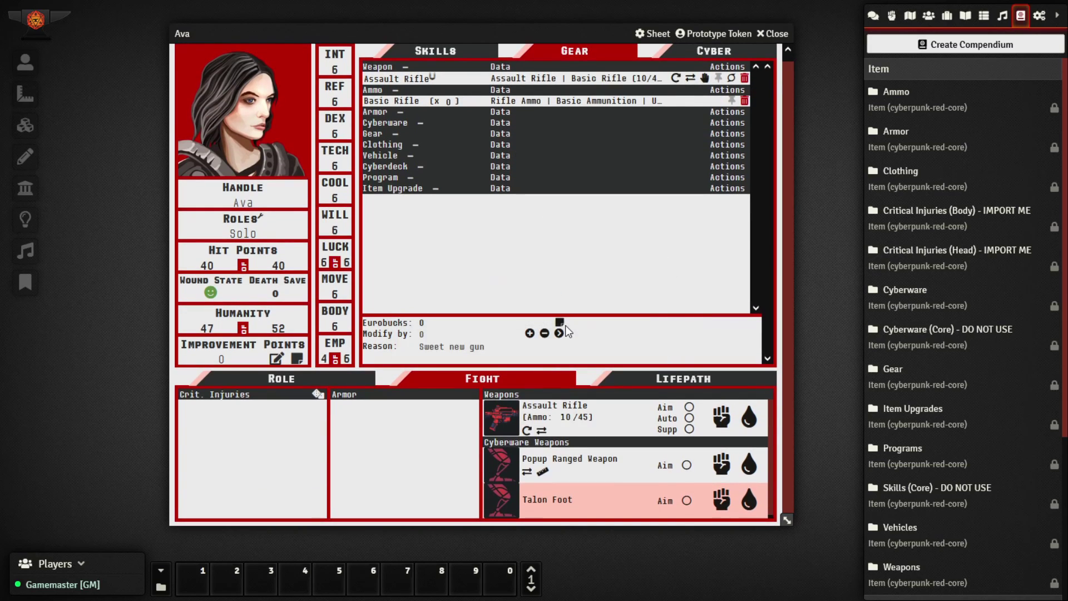
{"action": "left_click", "coordinate": [566, 418]}
{"action": "left_click", "coordinate": [579, 425]}
- Remove the Assault Rifle Drum Magazine upgrade from the Assault Rifle
{"action": "left_click", "coordinate": [732, 78]}
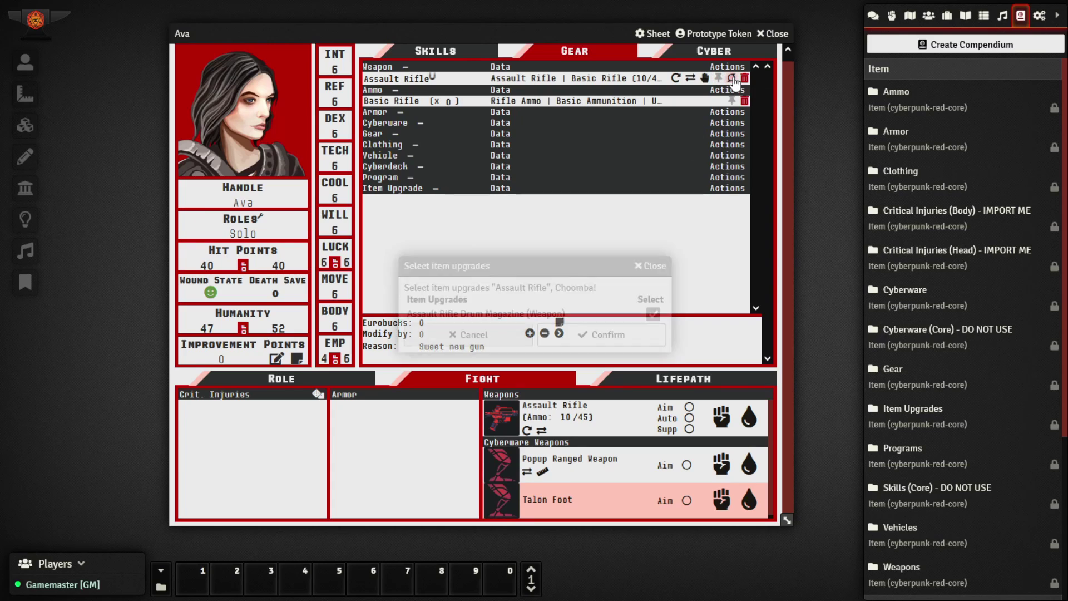
{"action": "left_click", "coordinate": [653, 315]}
{"action": "left_click", "coordinate": [639, 335]}
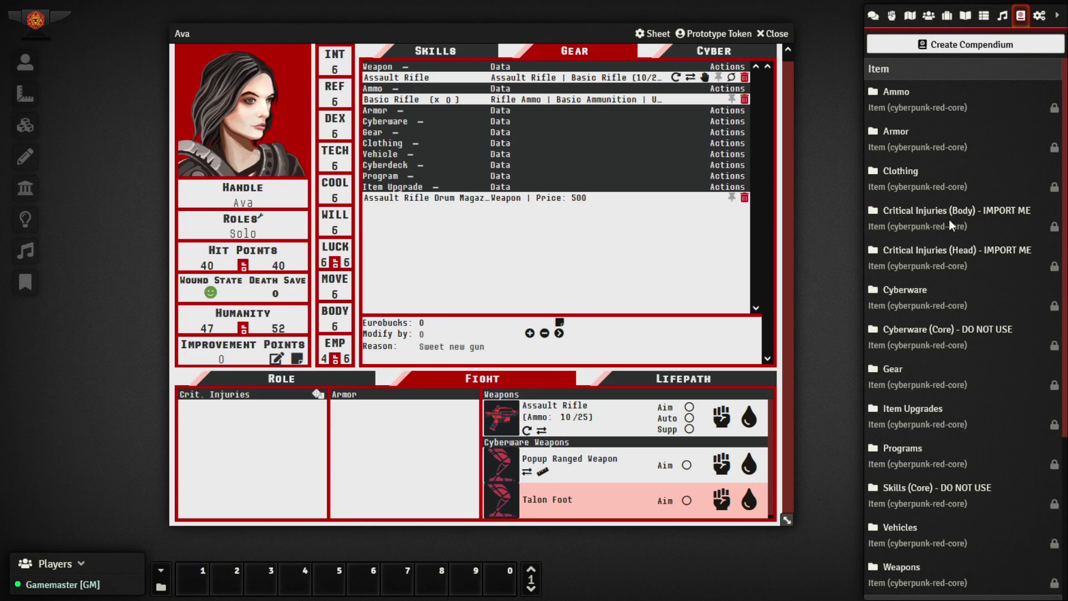
- Add the standard Cyberdeck from the Gear compendium to the character's gear
{"action": "scroll", "coordinate": [358, 171], "scroll_direction": "up", "scroll_amount": 1}
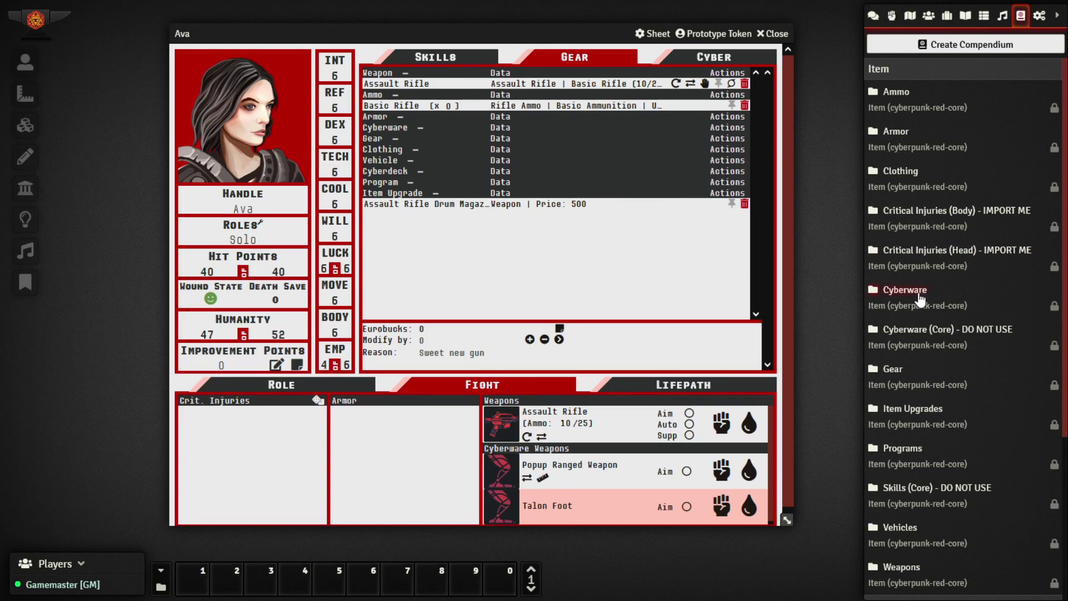
{"action": "left_click", "coordinate": [894, 369]}
{"action": "scroll", "coordinate": [255, 269], "scroll_direction": "down", "scroll_amount": 6}
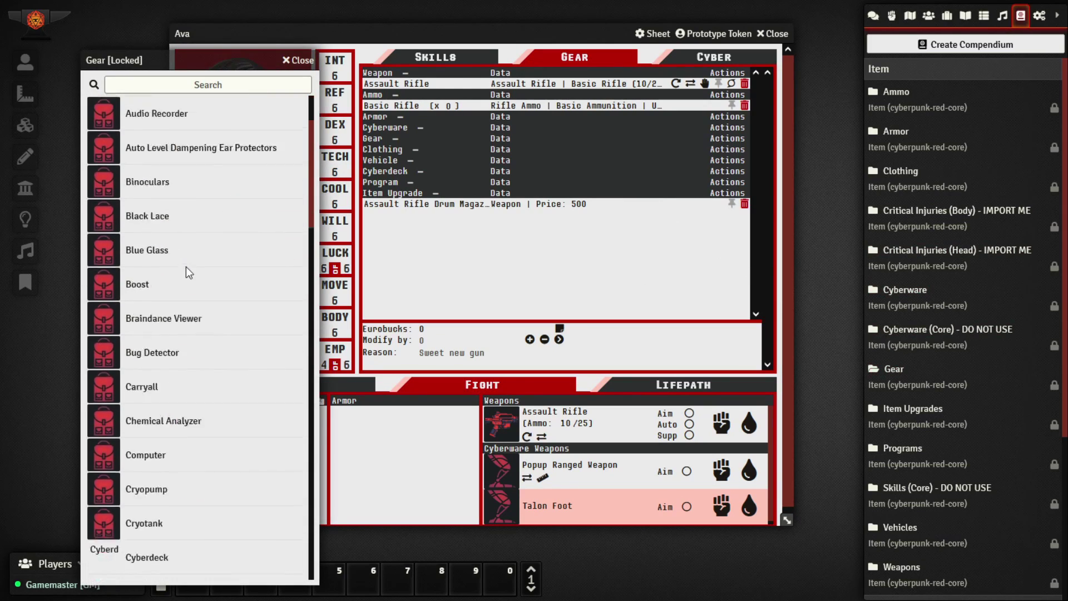
{"action": "left_click_drag", "start_coordinate": [147, 248], "coordinate": [528, 262]}
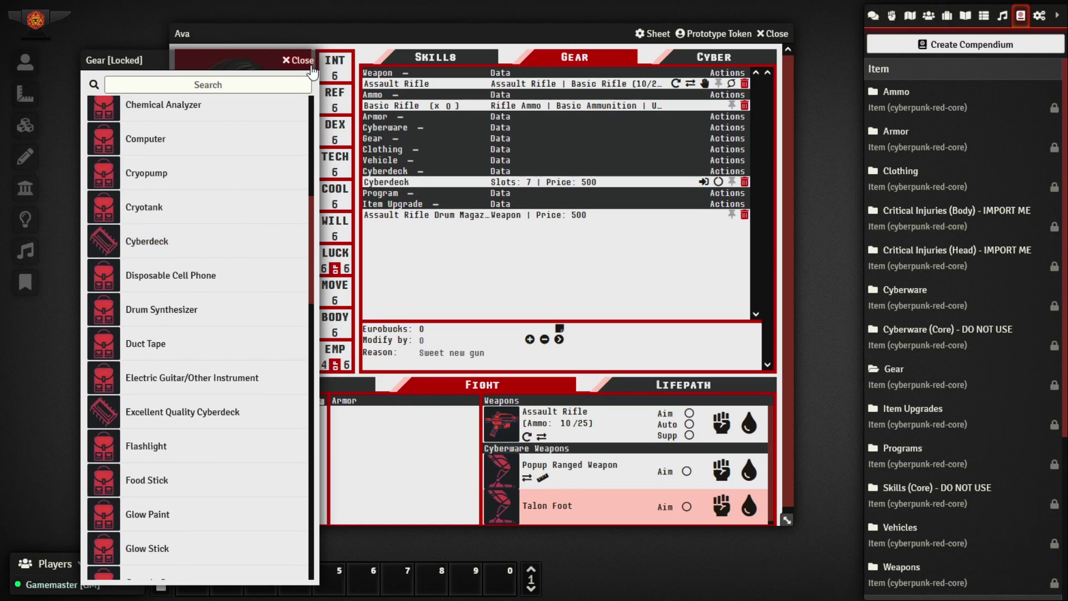
{"action": "left_click", "coordinate": [893, 368]}
- Add the Backup Drive and DNA Lock from the Item Upgrades compendium to the character's gear
{"action": "left_click", "coordinate": [913, 408]}
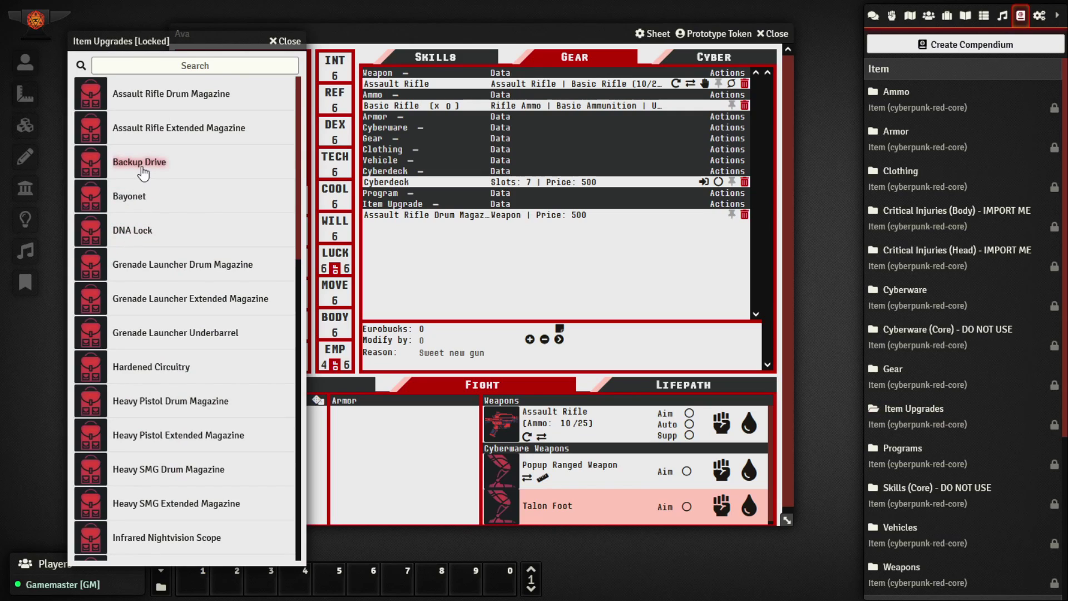
{"action": "left_click_drag", "start_coordinate": [143, 167], "coordinate": [472, 288]}
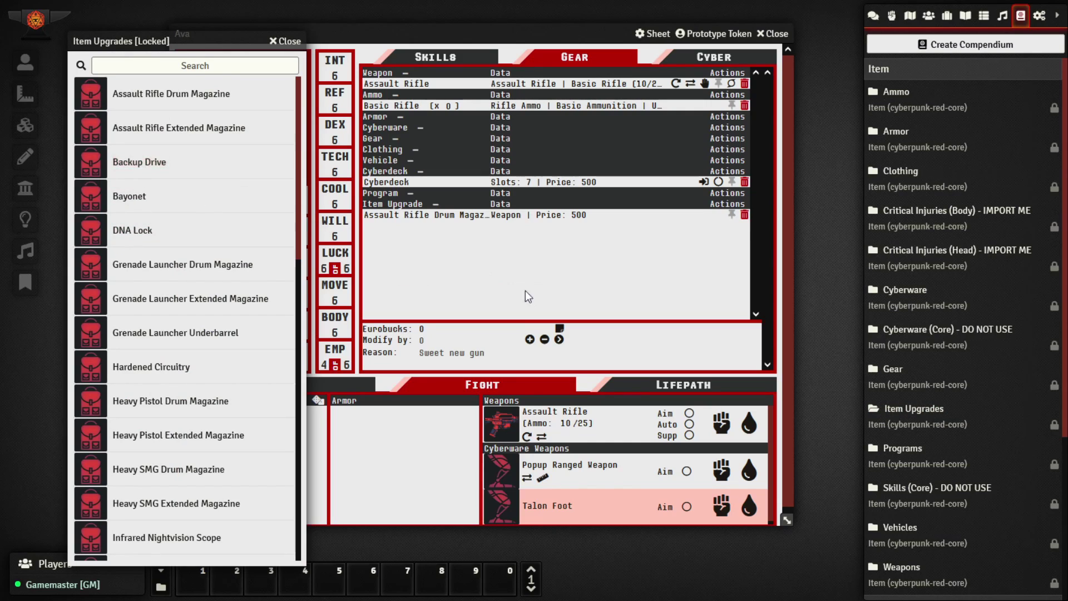
{"action": "left_click_drag", "start_coordinate": [139, 231], "coordinate": [542, 289]}
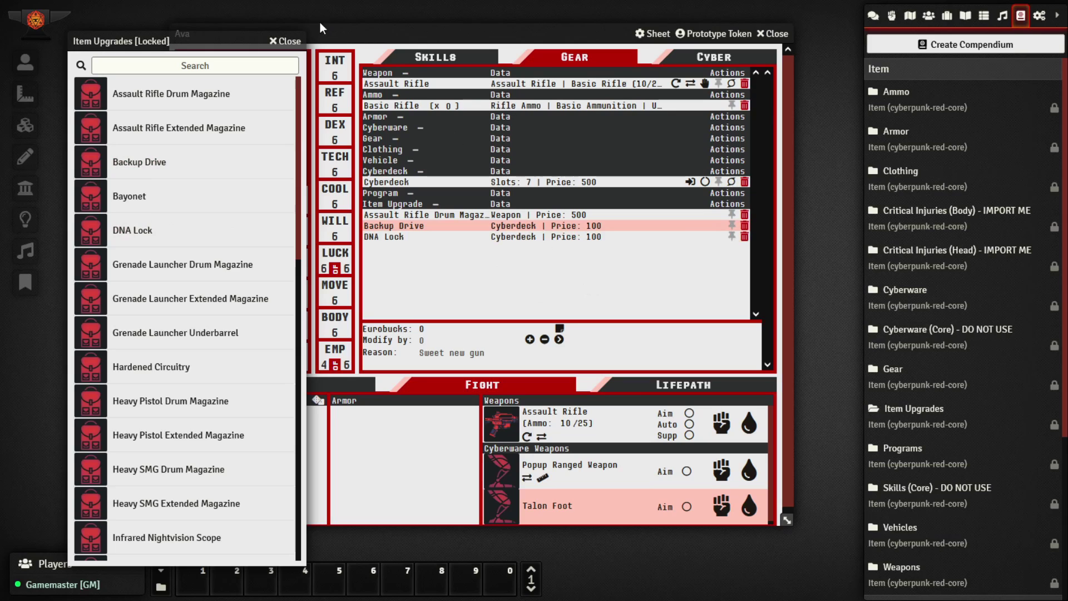
{"action": "left_click", "coordinate": [285, 41]}
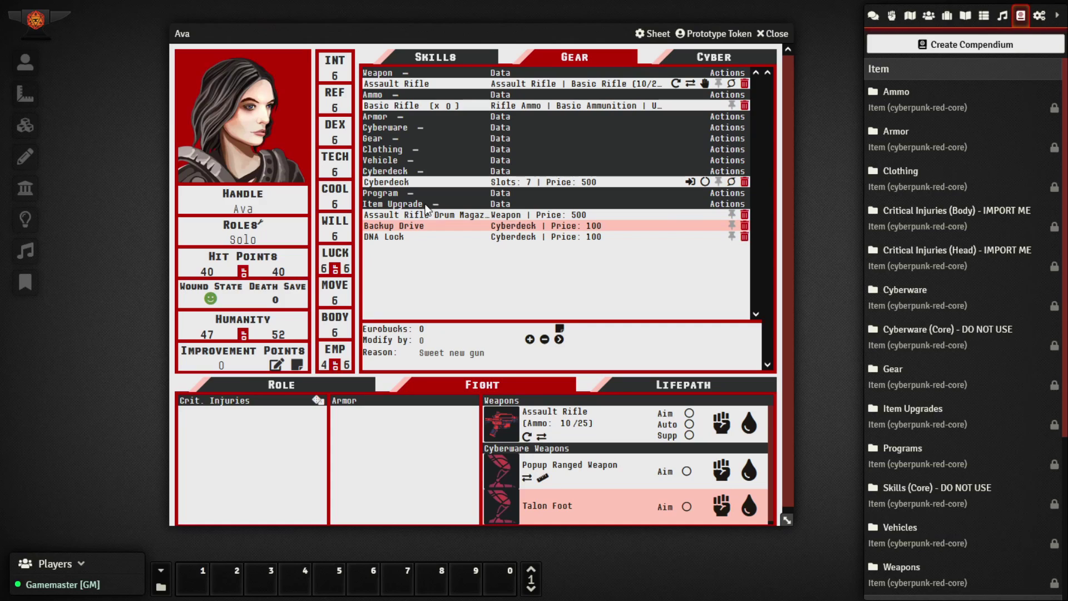
- Install the Backup Drive and DNA Lock upgrades on the character's Cyberdeck
{"action": "left_click", "coordinate": [731, 182]}
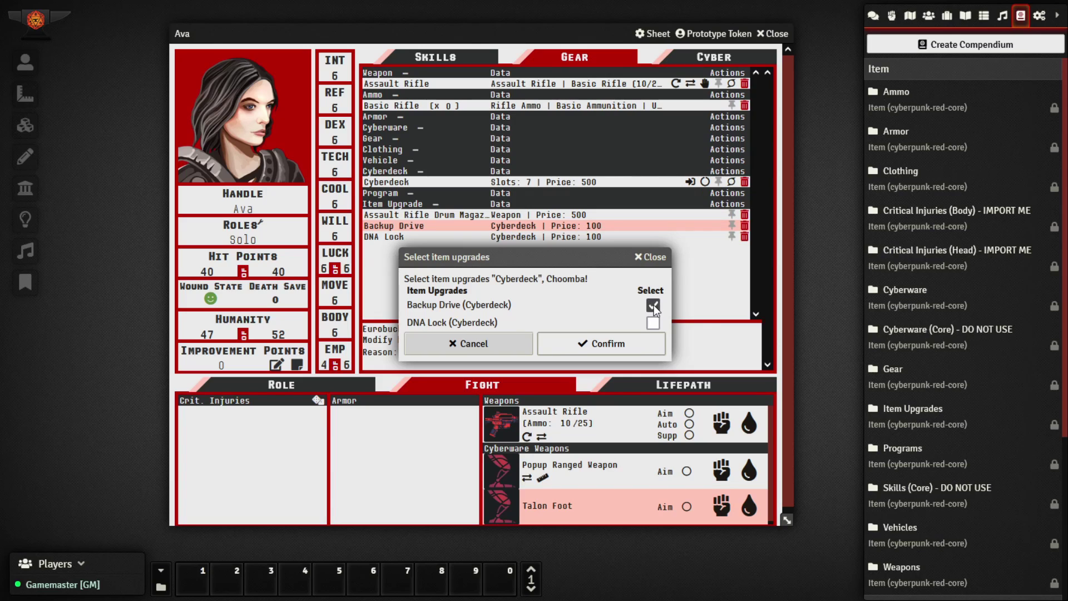
{"action": "left_click", "coordinate": [653, 323]}
{"action": "left_click", "coordinate": [609, 345]}
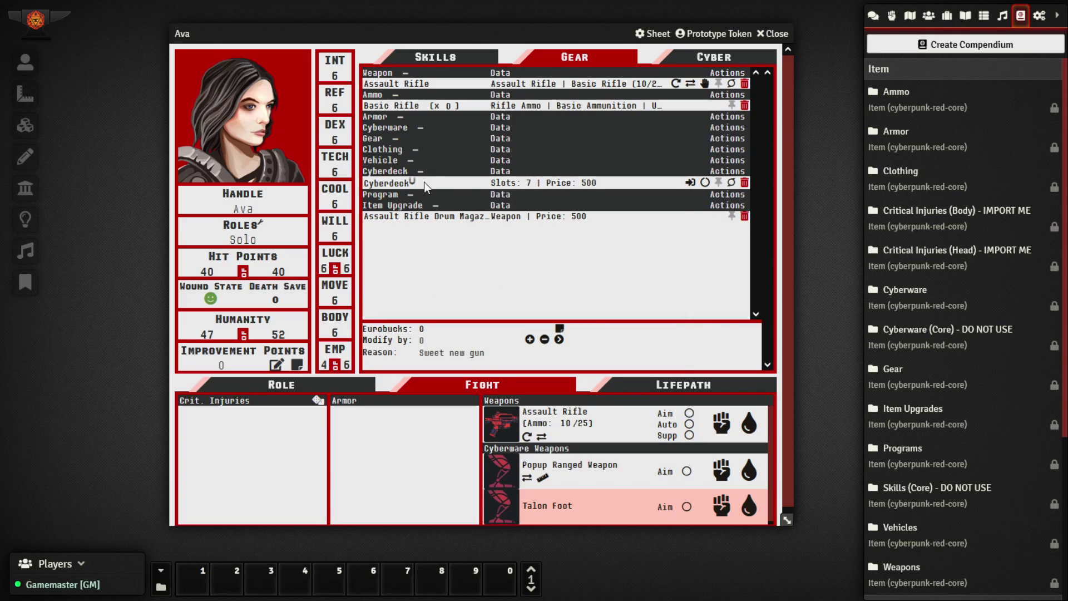
- Examine the Cyberdeck's settings for installed upgrades and available slots, and check which upgrades the Assault Rifle can take
{"action": "left_click", "coordinate": [397, 183]}
{"action": "left_click", "coordinate": [637, 236]}
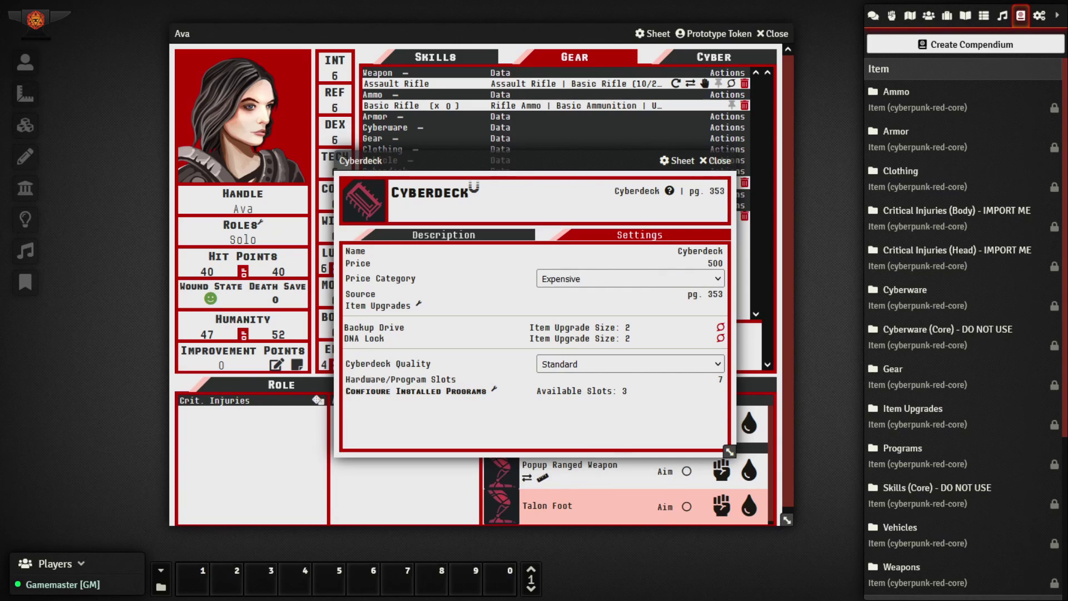
{"action": "left_click", "coordinate": [716, 161]}
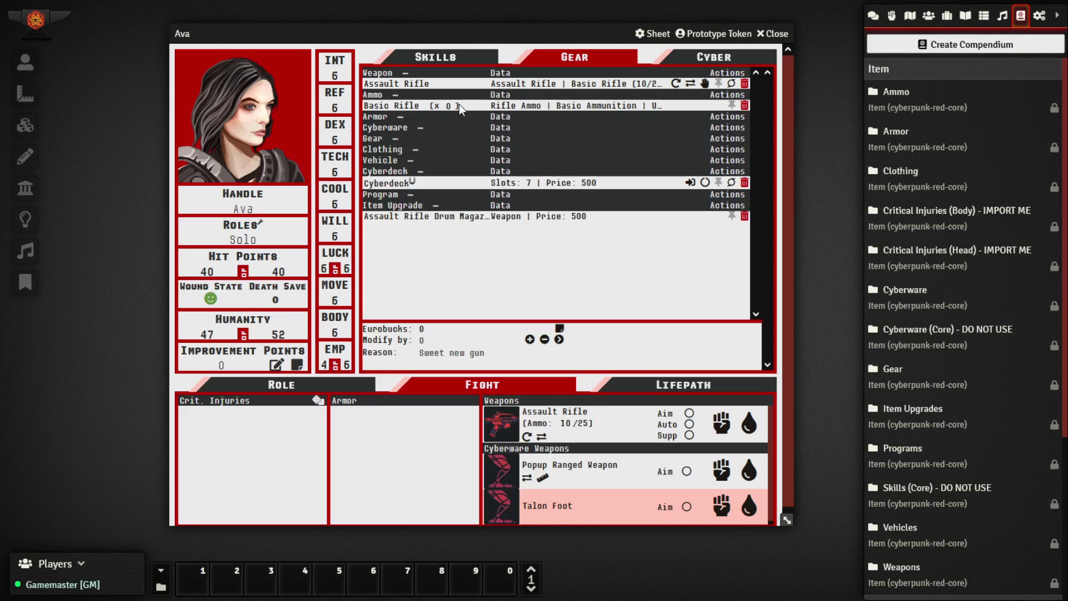
{"action": "left_click", "coordinate": [731, 84]}
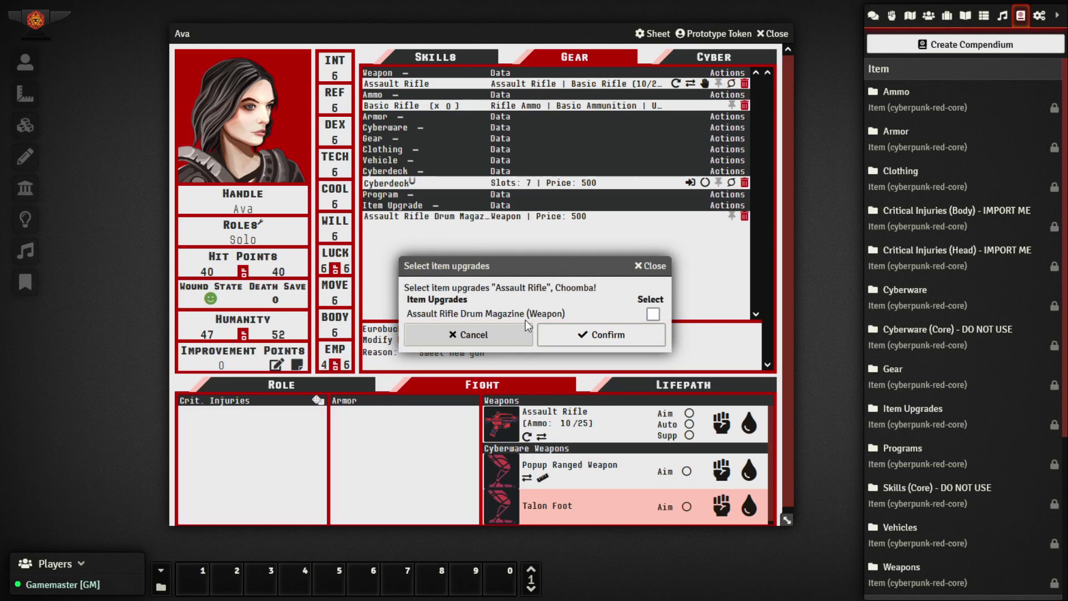
{"action": "left_click", "coordinate": [648, 266]}
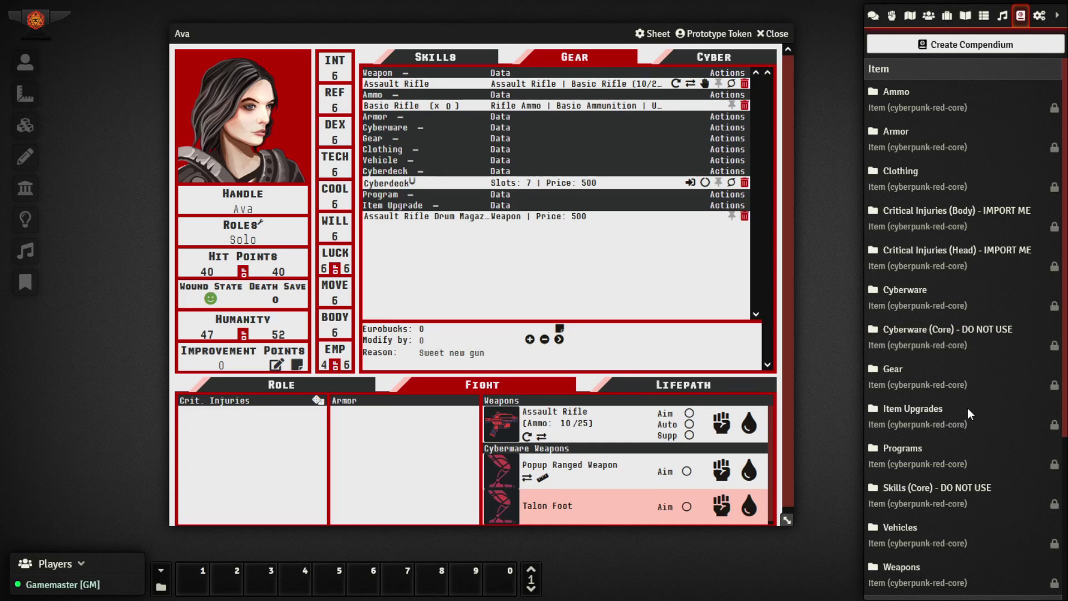
- Search the Item Upgrades compendium for "under" and add the Grenade Launcher Underbarrel to the character's gear
{"action": "left_click", "coordinate": [921, 410]}
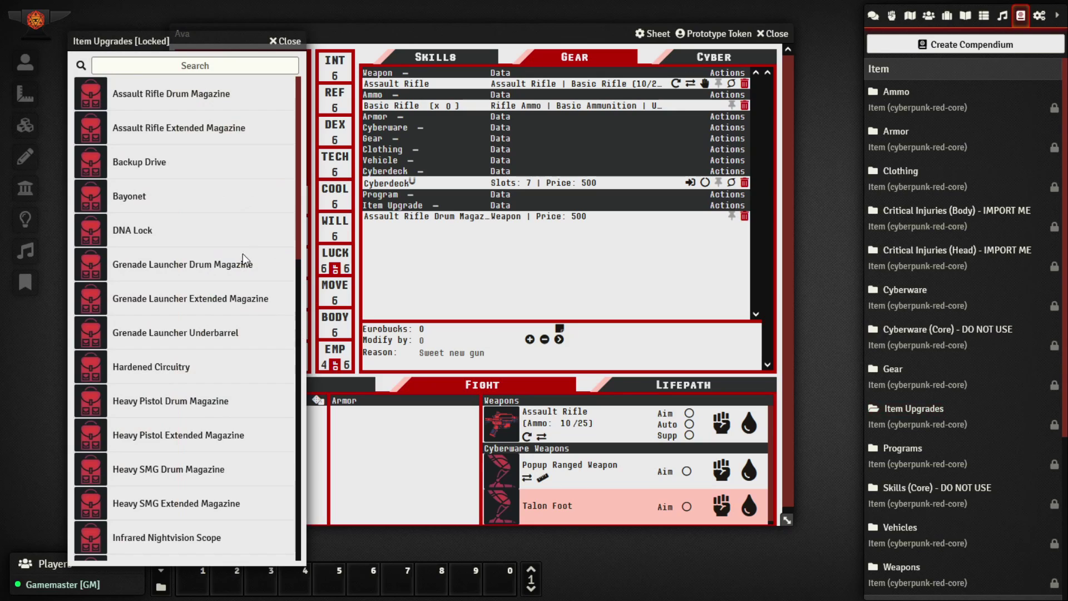
{"action": "left_click", "coordinate": [204, 68]}
{"action": "type", "text": "under"}
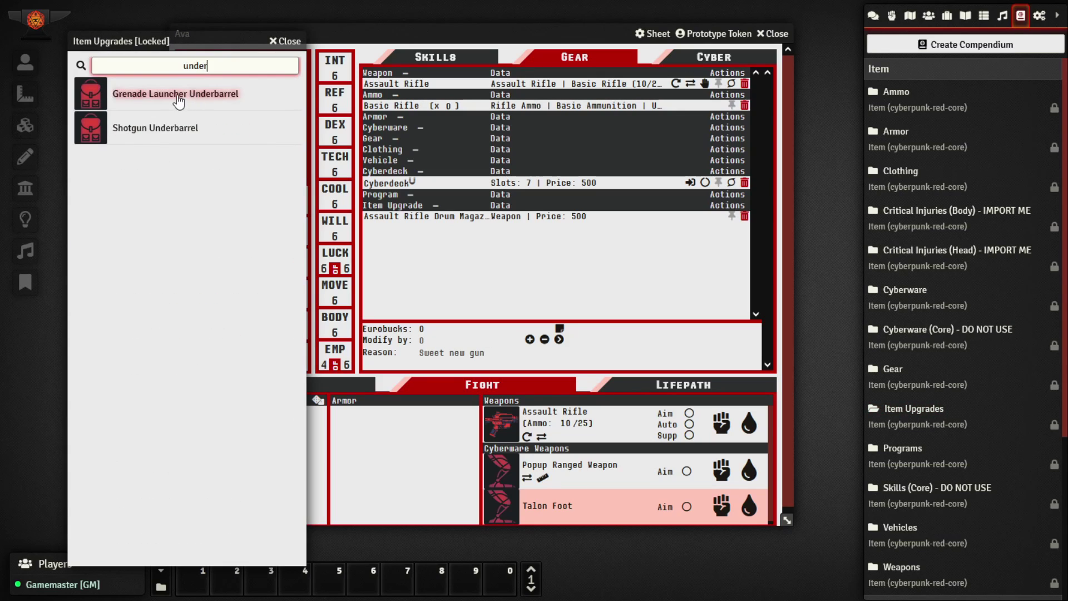
{"action": "left_click", "coordinate": [151, 94]}
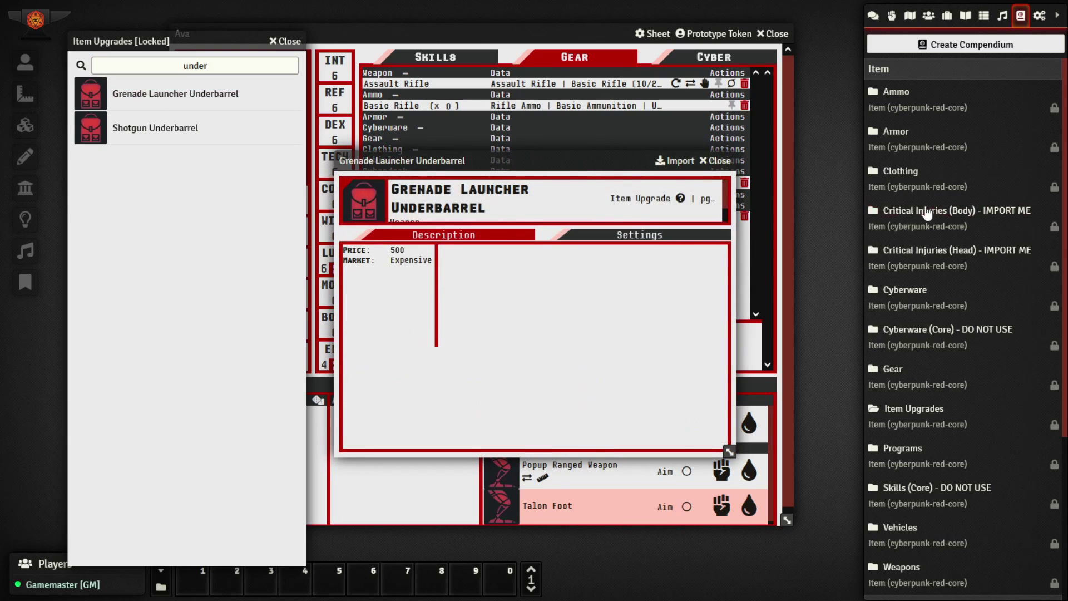
{"action": "left_click", "coordinate": [717, 160]}
{"action": "left_click_drag", "start_coordinate": [176, 93], "coordinate": [520, 262]}
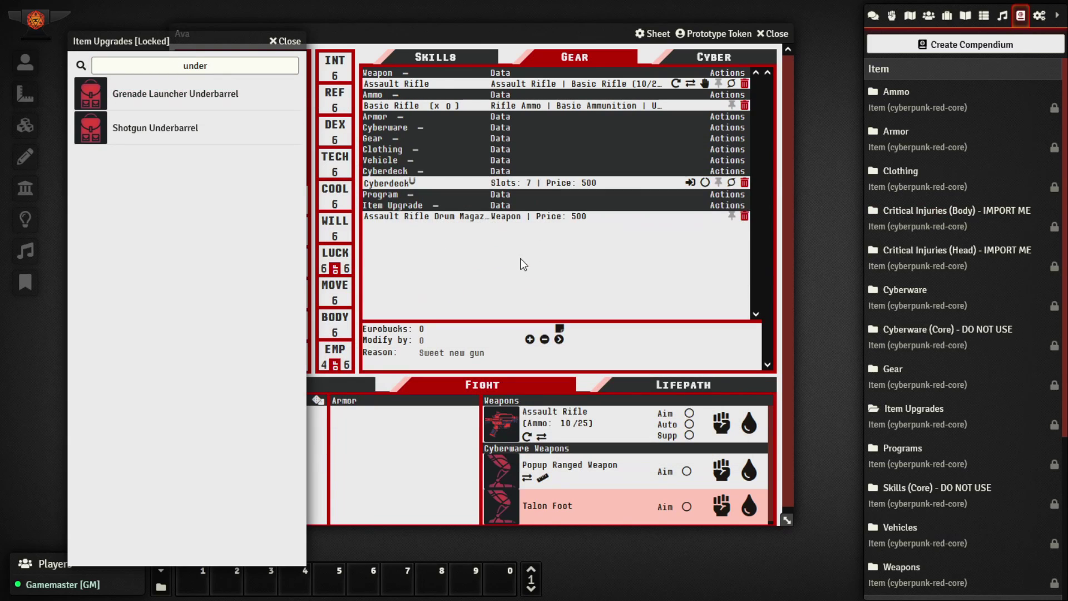
{"action": "left_click", "coordinate": [282, 41]}
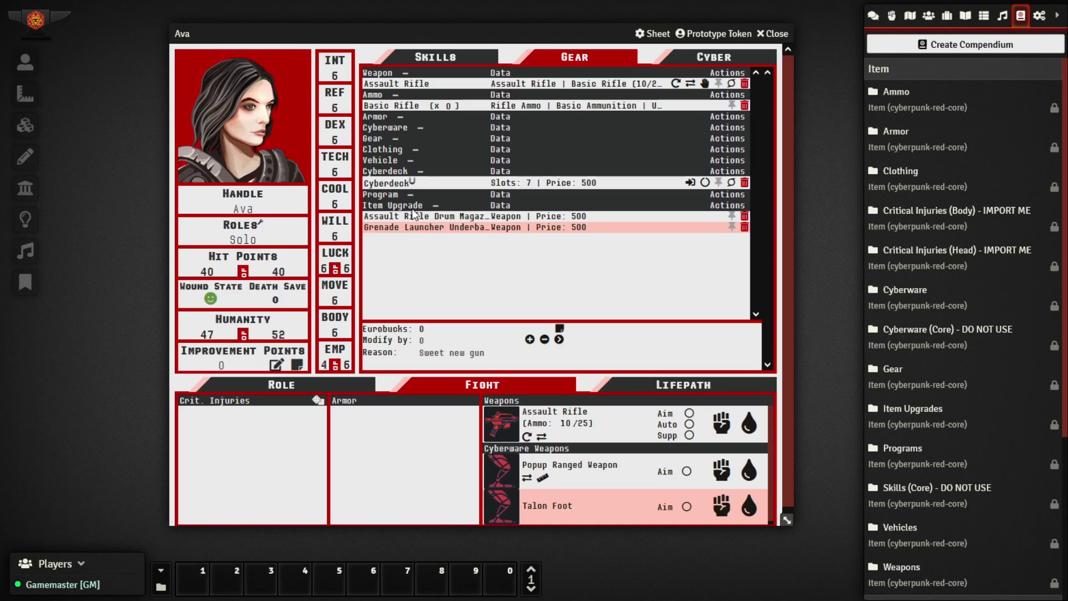
- Install the Grenade Launcher Underbarrel on the Assault Rifle and review its attachment entry among the character's weapons
{"action": "left_click", "coordinate": [732, 84]}
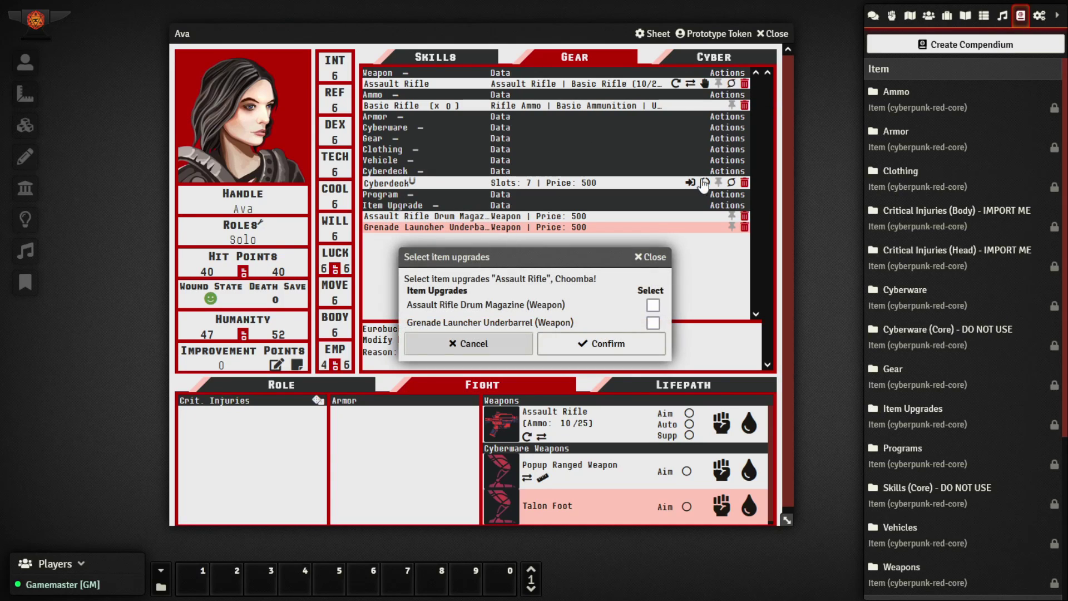
{"action": "left_click", "coordinate": [653, 323]}
{"action": "left_click", "coordinate": [631, 339]}
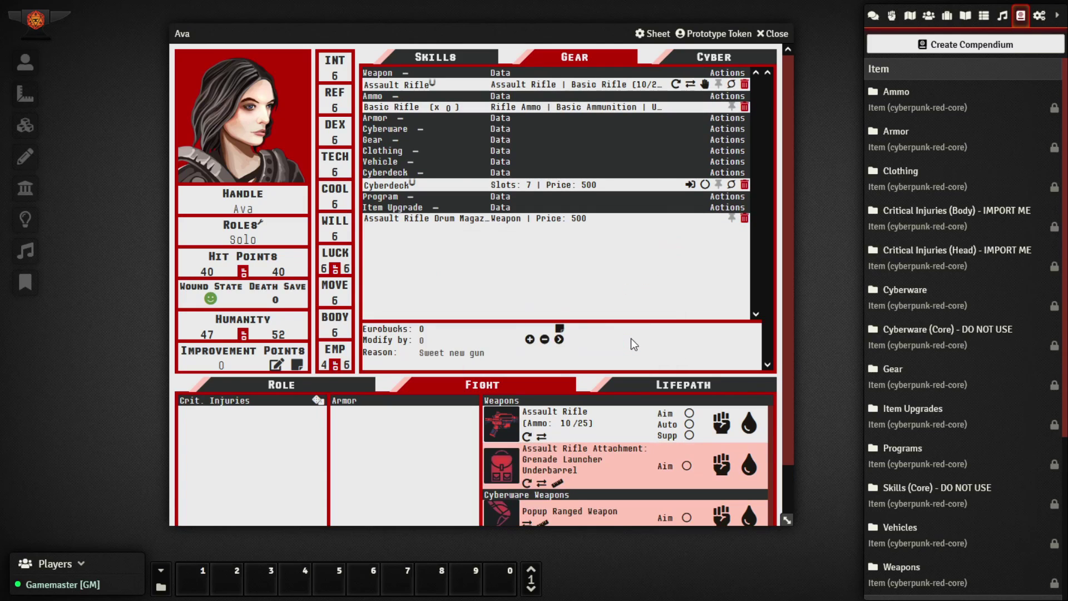
{"action": "scroll", "coordinate": [576, 265], "scroll_direction": "down", "scroll_amount": 1}
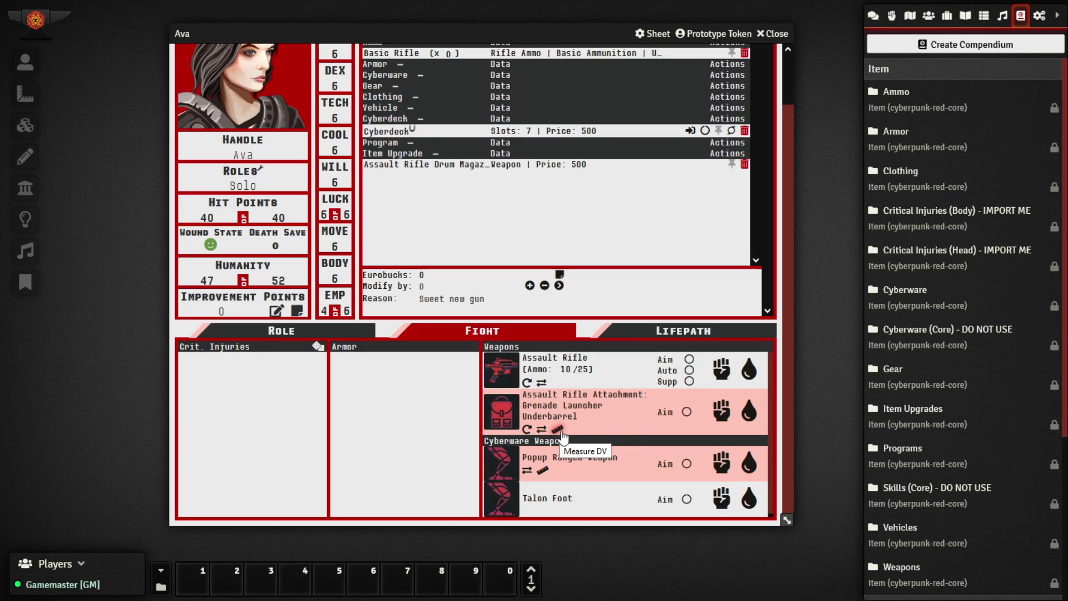
{"action": "scroll", "coordinate": [552, 417], "scroll_direction": "up", "scroll_amount": 1}
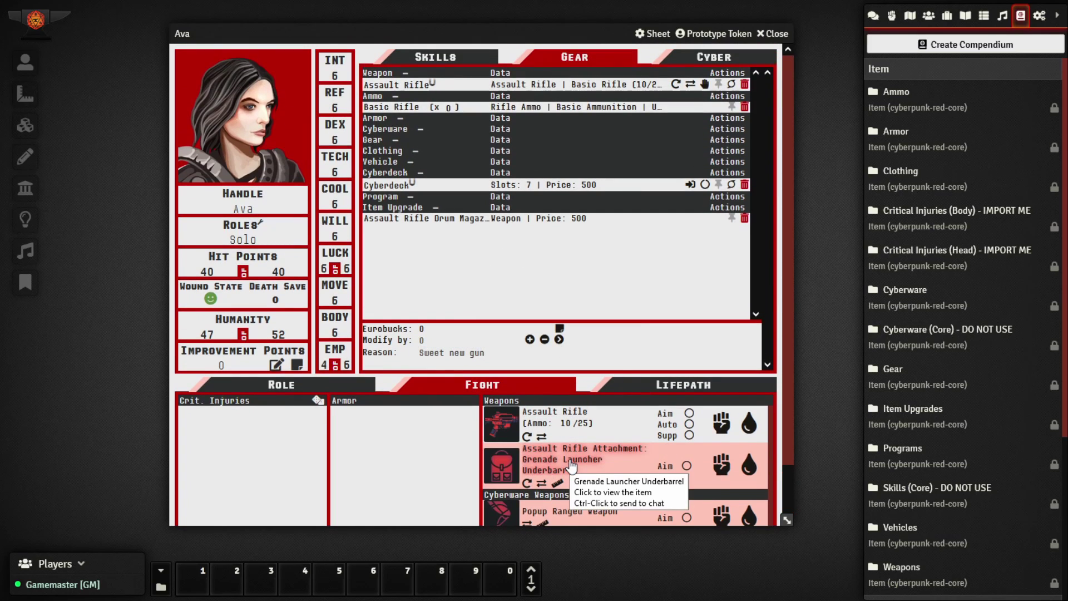
- Create a new world item of type Item Upgrade named "Blank"
{"action": "left_click", "coordinate": [947, 15]}
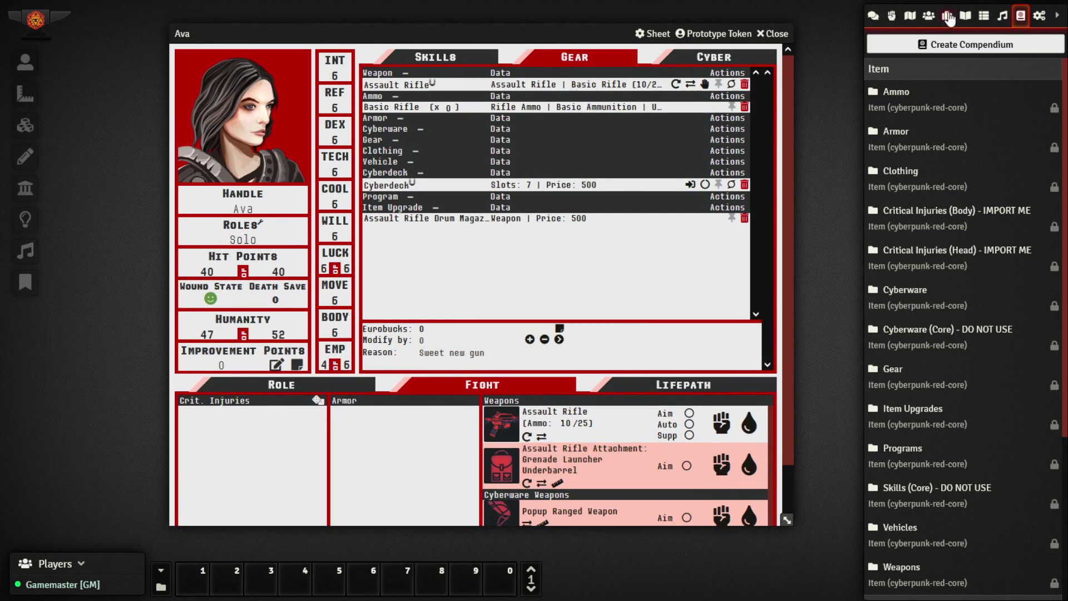
{"action": "left_click", "coordinate": [916, 42]}
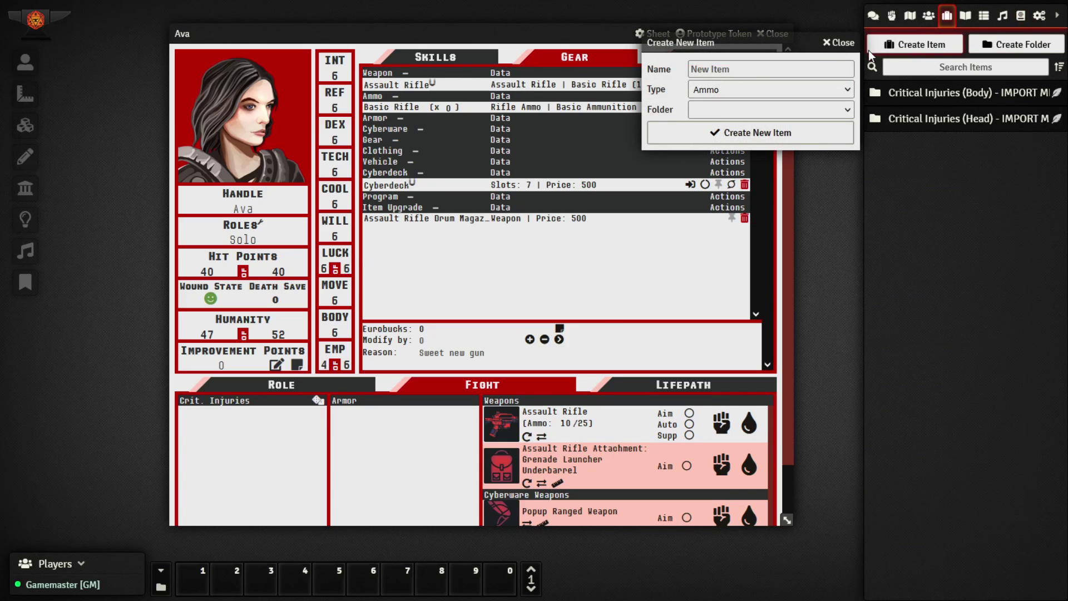
{"action": "left_click", "coordinate": [726, 92]}
{"action": "left_click", "coordinate": [744, 225]}
{"action": "left_click", "coordinate": [718, 66]}
{"action": "type", "text": "Blank"}
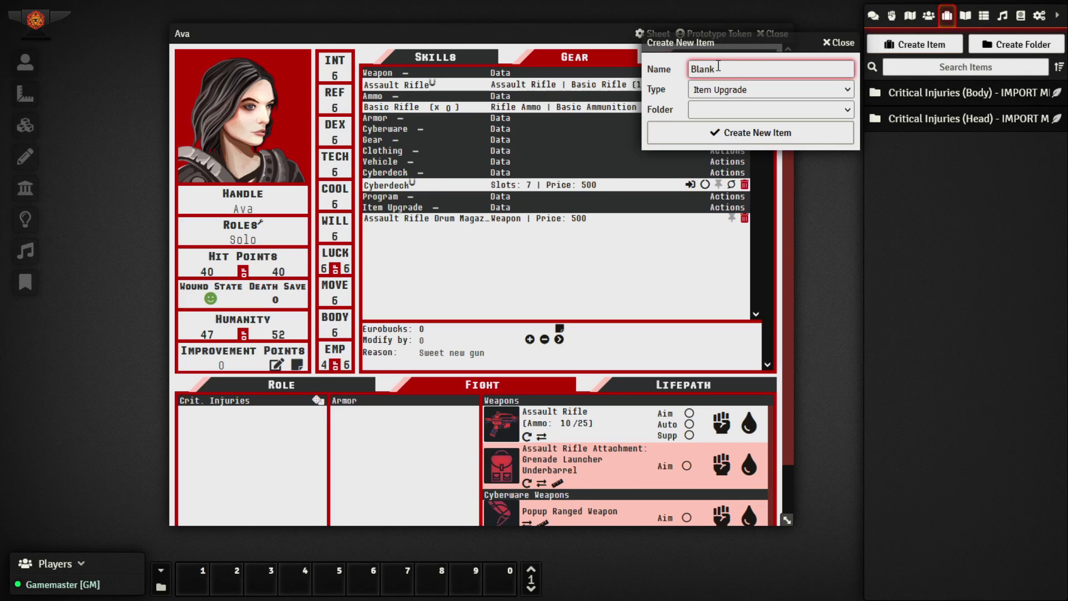
{"action": "key", "text": "Return"}
- Set the Blank item's upgrade type to Armor in its settings
{"action": "left_click", "coordinate": [634, 236]}
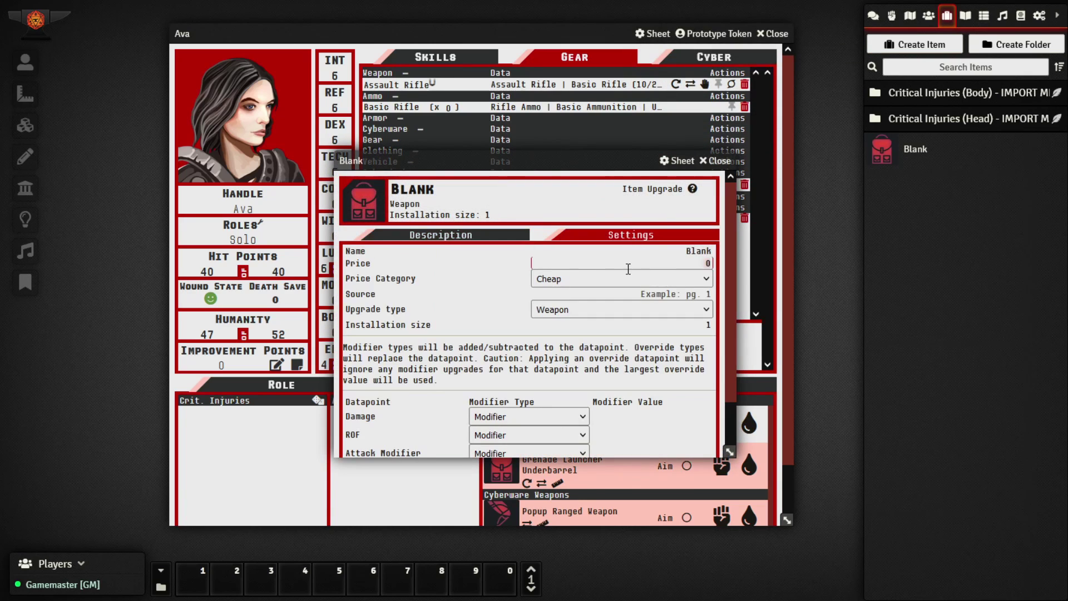
{"action": "scroll", "coordinate": [592, 335], "scroll_direction": "down", "scroll_amount": 1}
{"action": "left_click", "coordinate": [551, 270]}
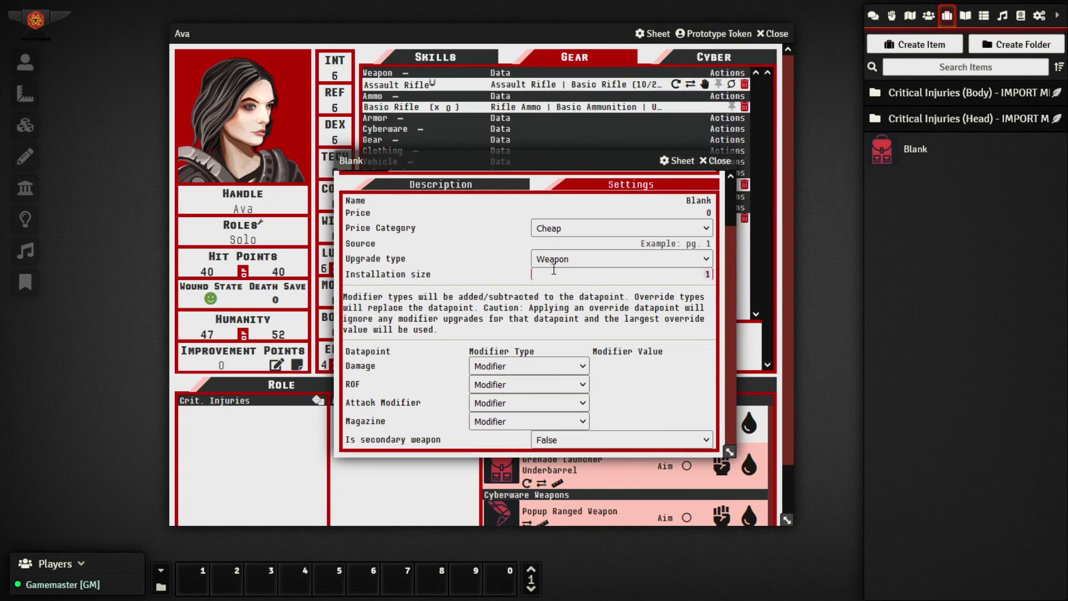
{"action": "left_click", "coordinate": [569, 258]}
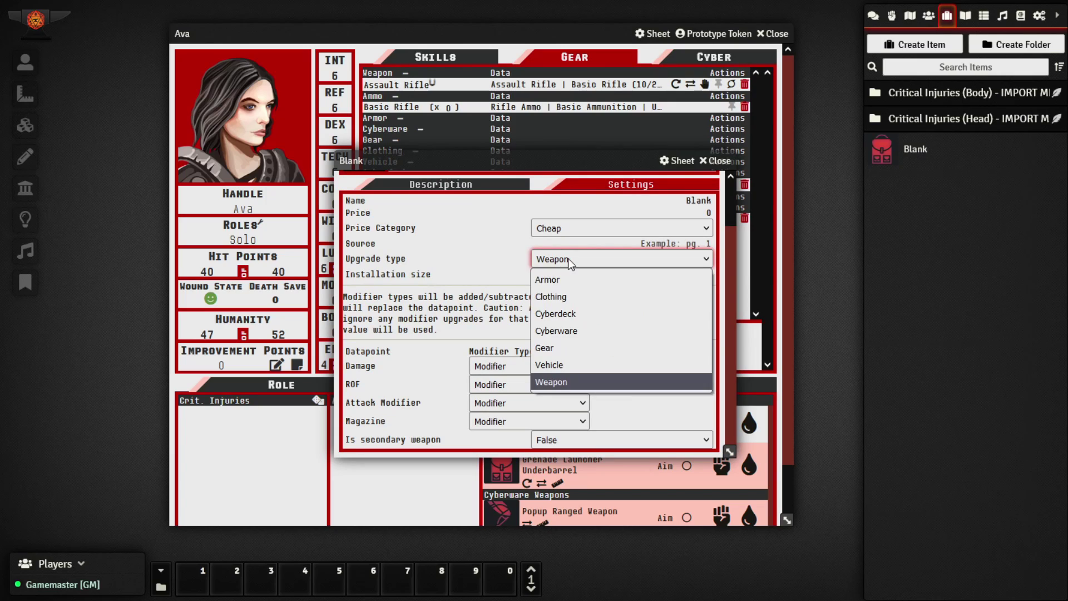
{"action": "left_click", "coordinate": [570, 279]}
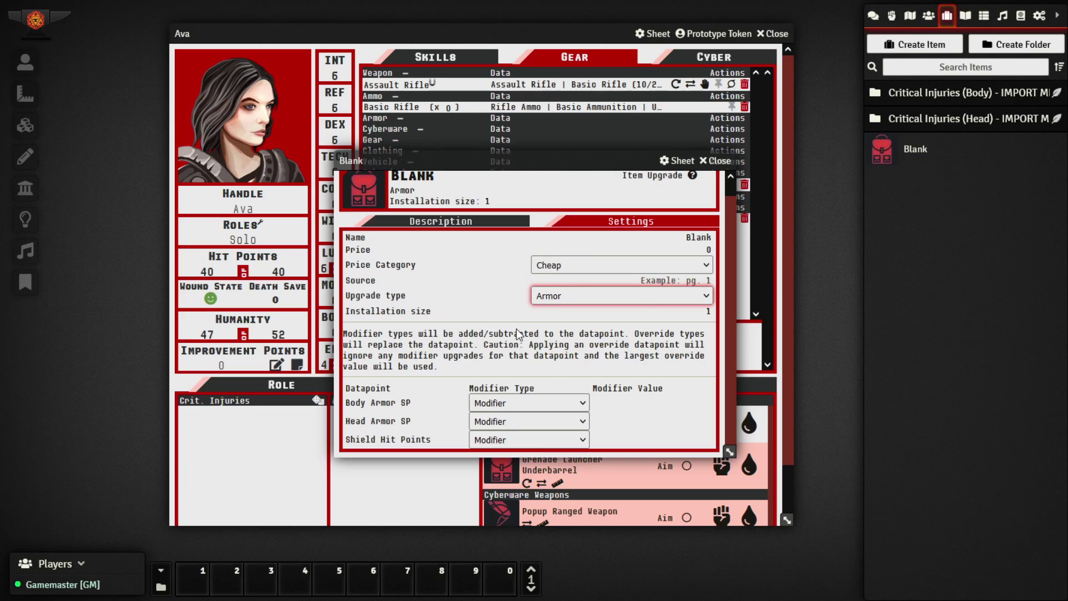
- Give the upgrade's Body Armor SP datapoint the Modifier type with a value of 2
{"action": "left_click", "coordinate": [509, 402]}
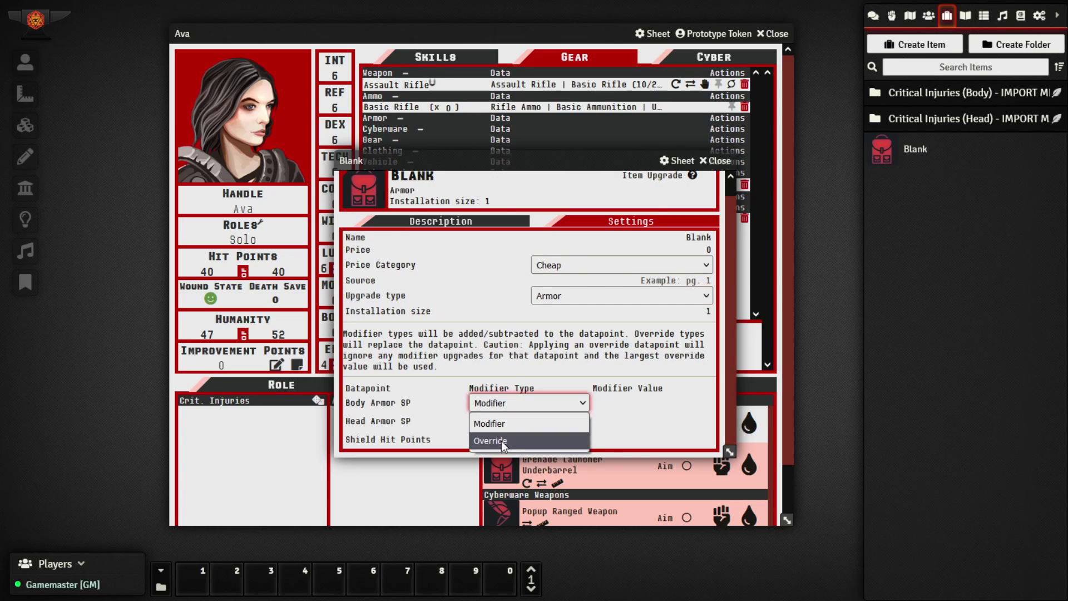
{"action": "left_click", "coordinate": [502, 440]}
{"action": "left_click", "coordinate": [515, 402]}
{"action": "left_click", "coordinate": [509, 423]}
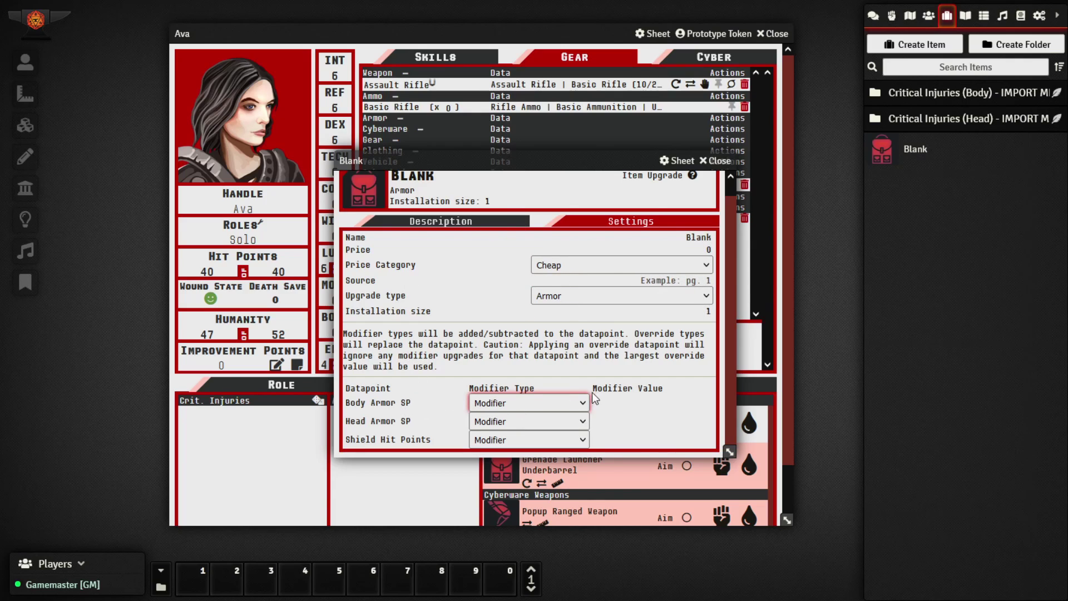
{"action": "left_click", "coordinate": [619, 404]}
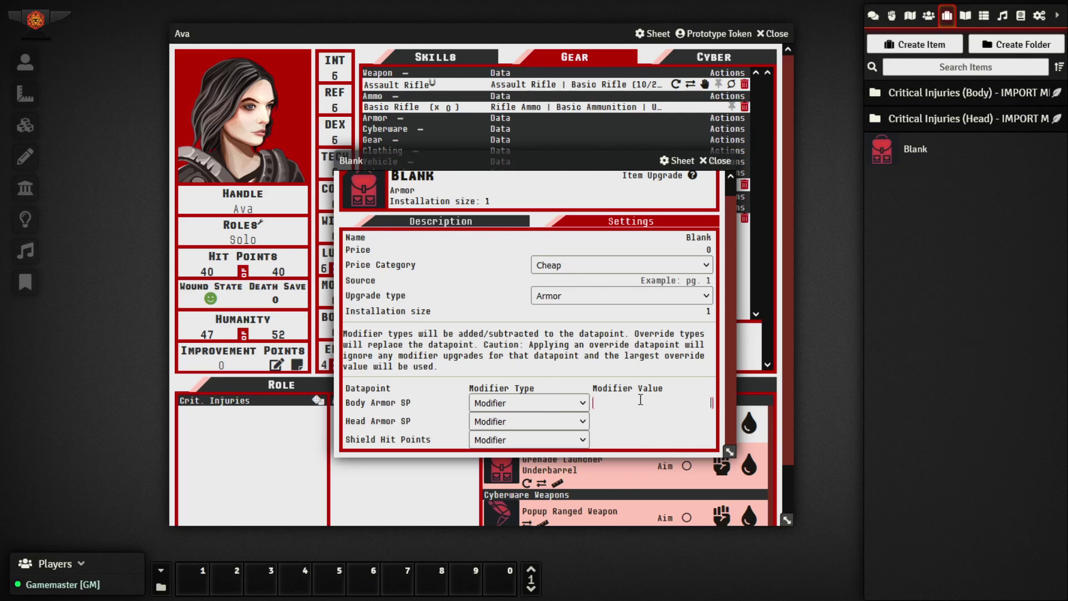
- Rename the Blank item upgrade to "Ballastic Weave"
{"action": "scroll", "coordinate": [645, 334], "scroll_direction": "up", "scroll_amount": 1}
{"action": "left_click_drag", "start_coordinate": [712, 251], "coordinate": [679, 252]}
{"action": "type", "text": "Ba"}
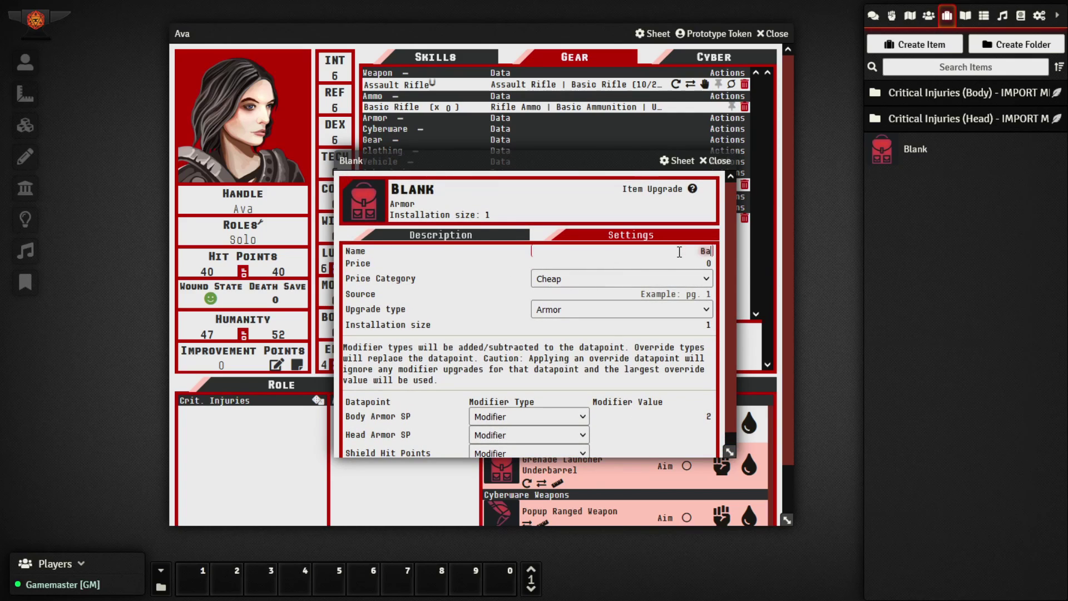
{"action": "type", "text": "llastic Weave"}
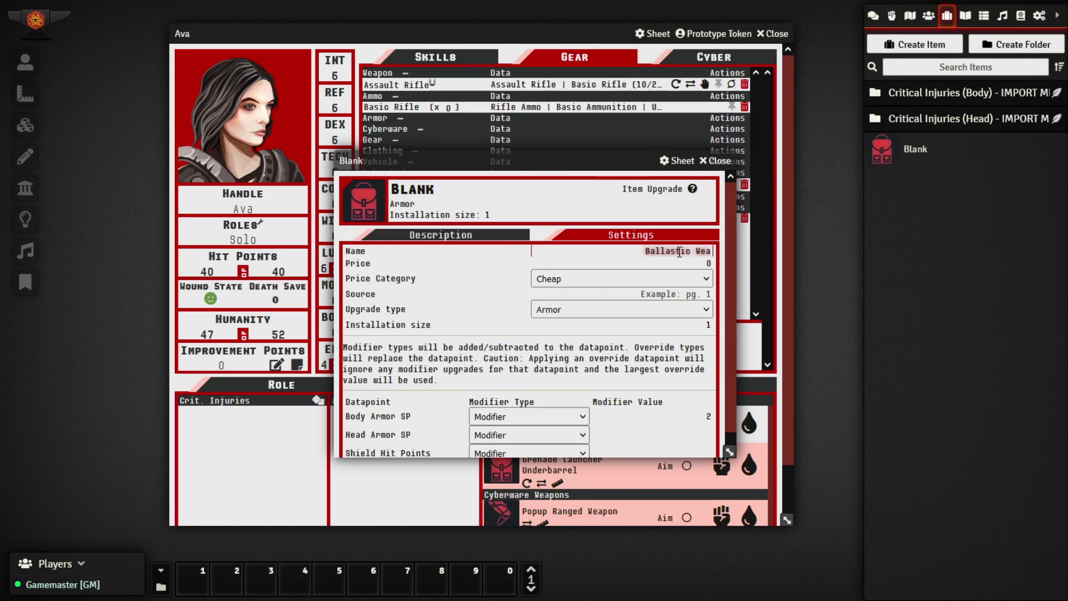
{"action": "key", "text": "Return"}
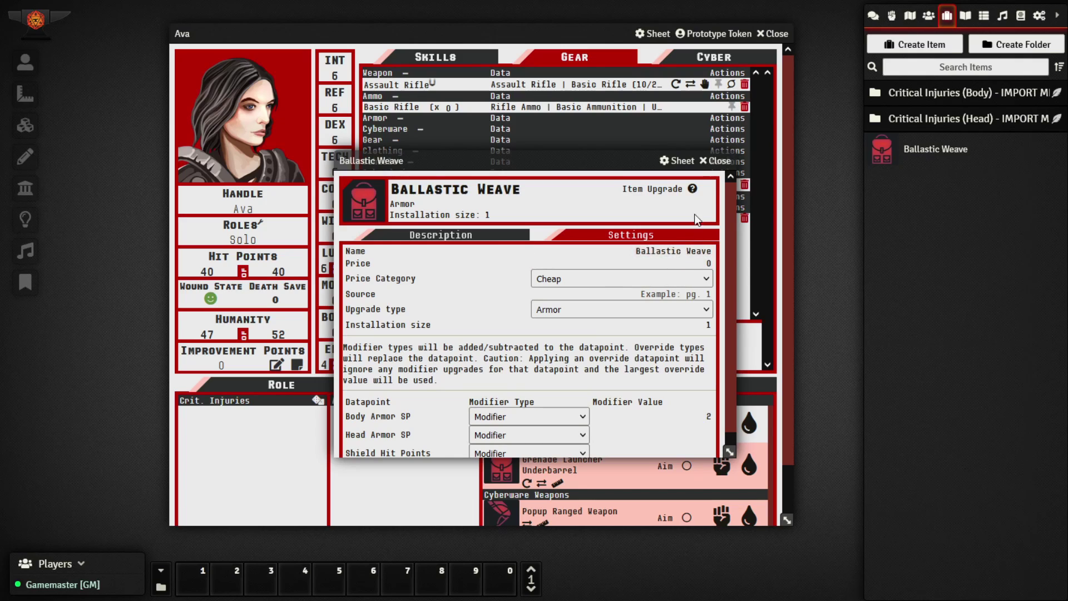
- Close the Ballastic Weave item sheet and add the upgrade to the character's gear
{"action": "left_click", "coordinate": [715, 161]}
{"action": "left_click_drag", "start_coordinate": [923, 150], "coordinate": [556, 275]}
- Add the Flak (Body) armor from the Armor compendium to the character's gear
{"action": "left_click", "coordinate": [1021, 15]}
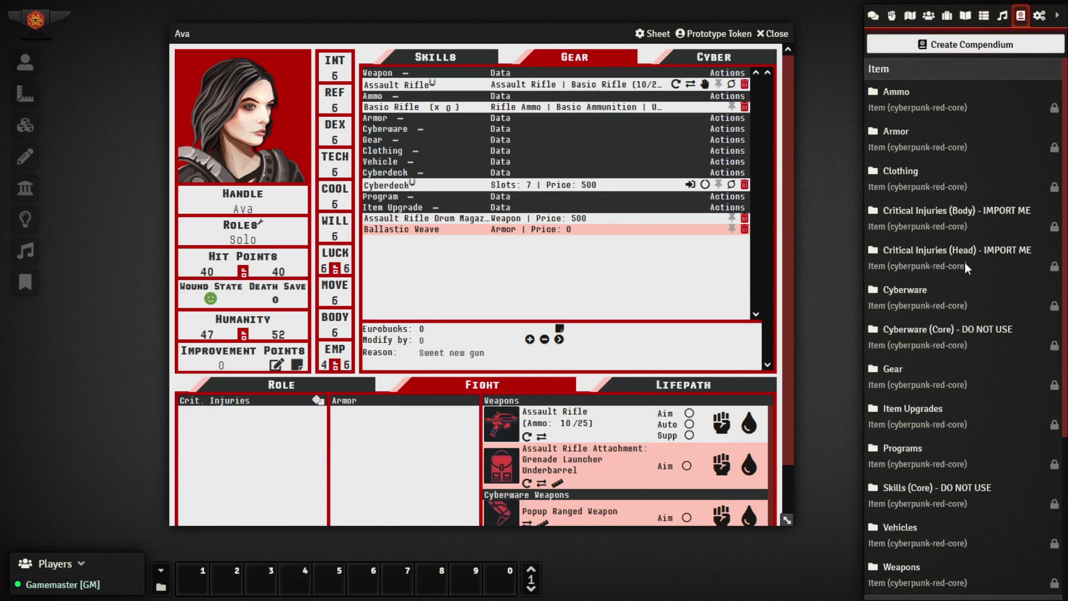
{"action": "left_click", "coordinate": [896, 131]}
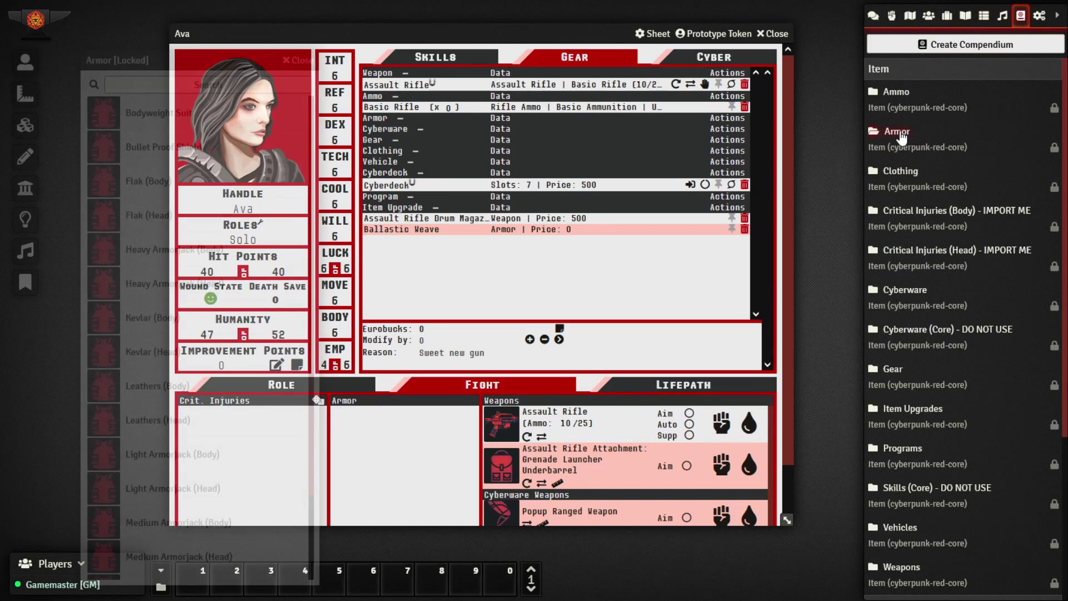
{"action": "left_click_drag", "start_coordinate": [148, 180], "coordinate": [414, 129]}
{"action": "left_click", "coordinate": [299, 60]}
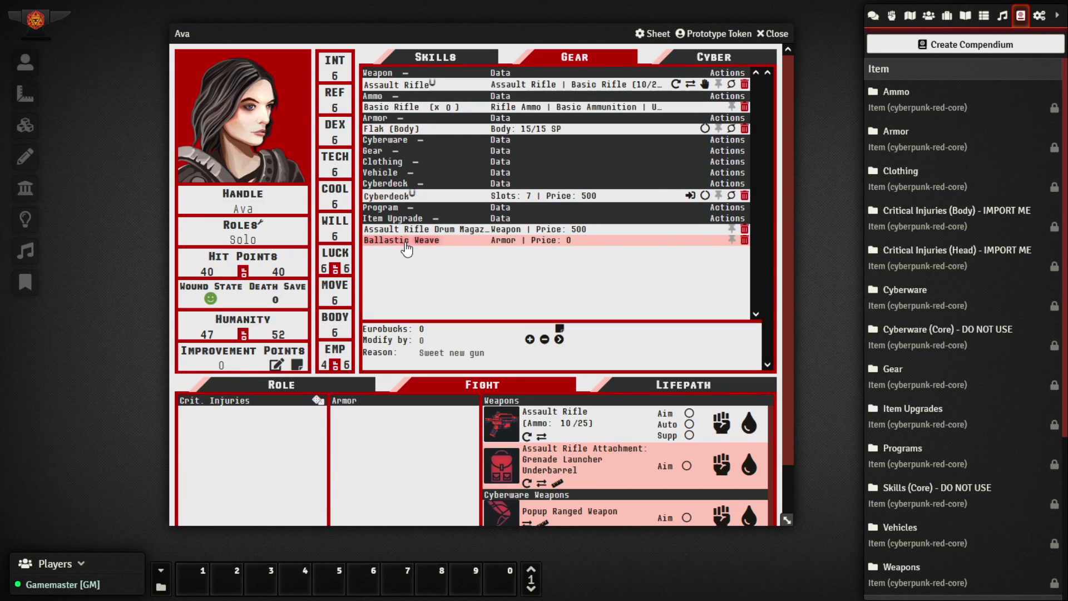
- Dismiss the upgrade selection for the Flak (Body) armor without installing anything and equip the armor
{"action": "left_click", "coordinate": [732, 130]}
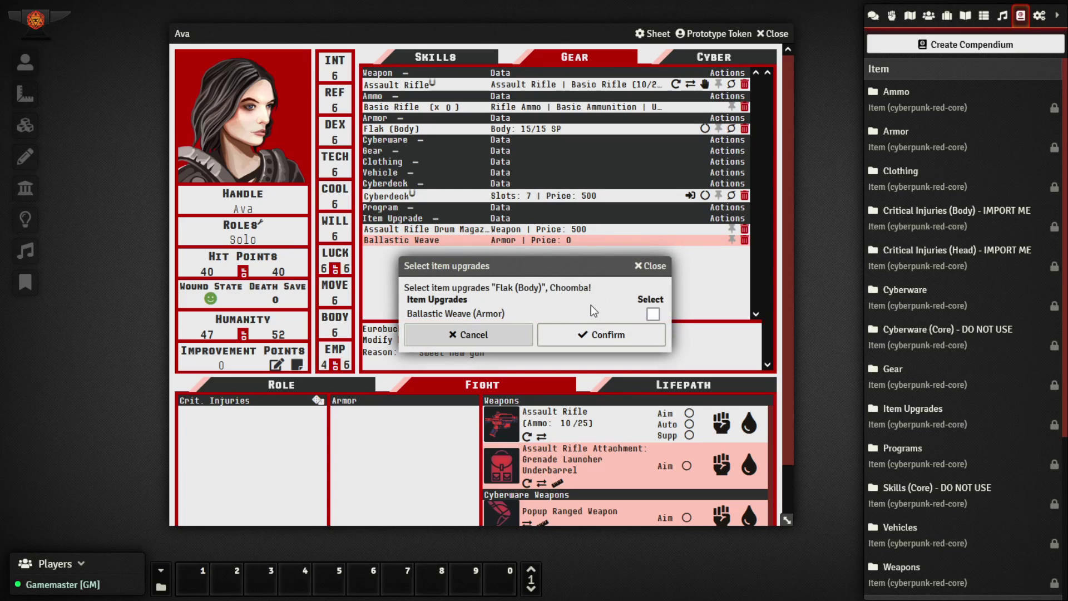
{"action": "left_click", "coordinate": [652, 265]}
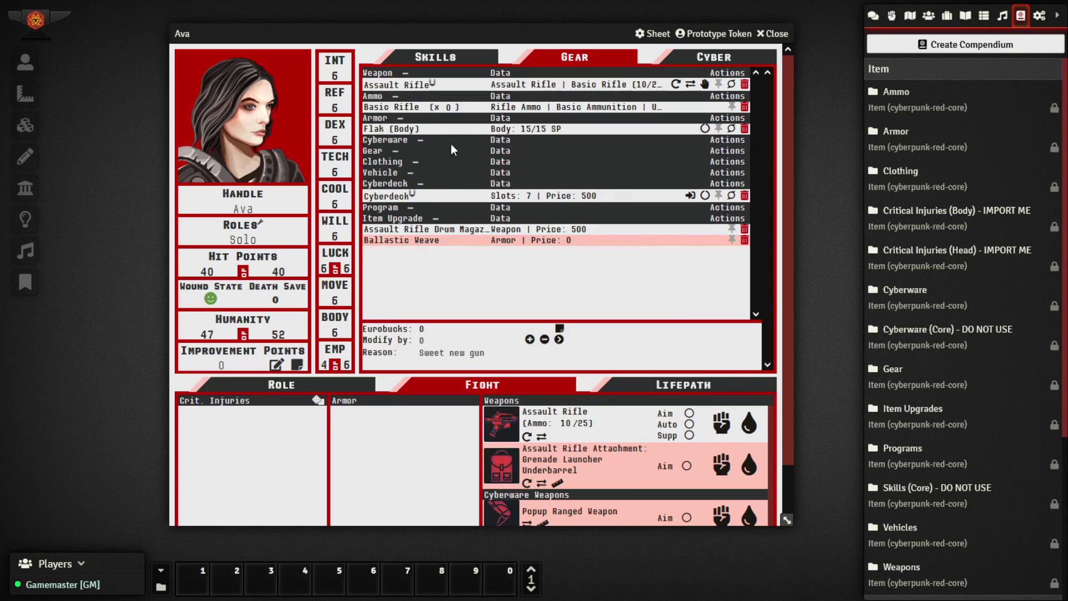
{"action": "left_click", "coordinate": [705, 130]}
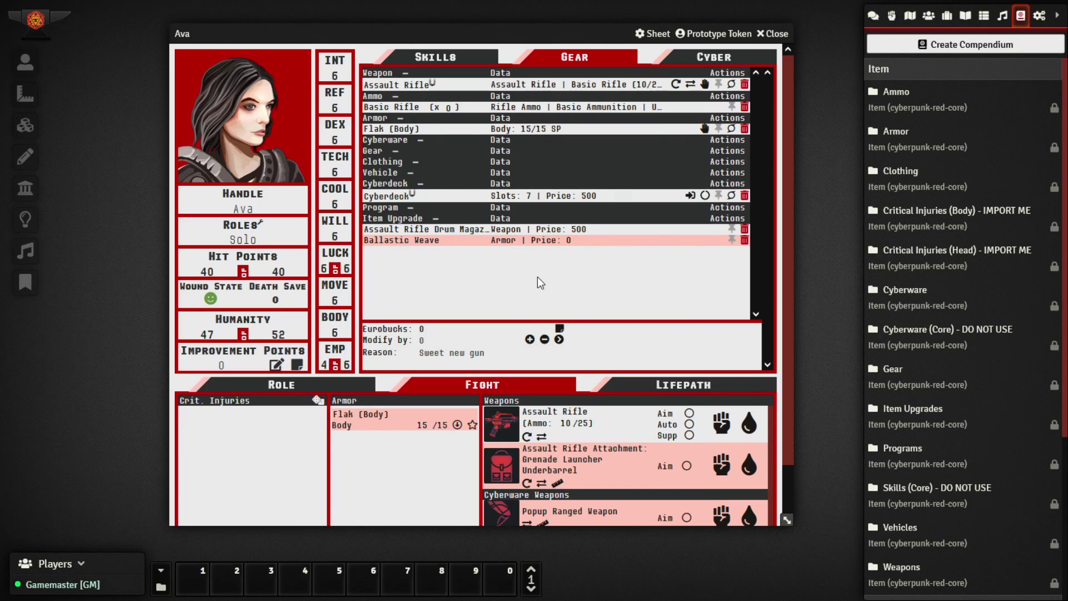
- Install the Ballastic Weave upgrade in the equipped Flak (Body) armor
{"action": "left_click", "coordinate": [732, 129]}
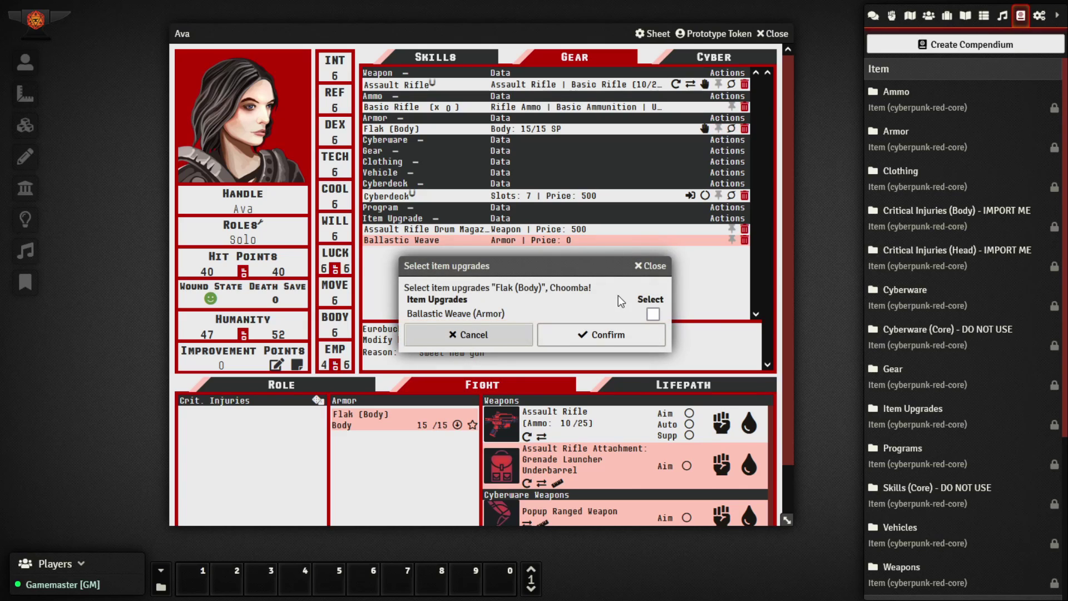
{"action": "left_click", "coordinate": [654, 315]}
{"action": "left_click", "coordinate": [637, 331]}
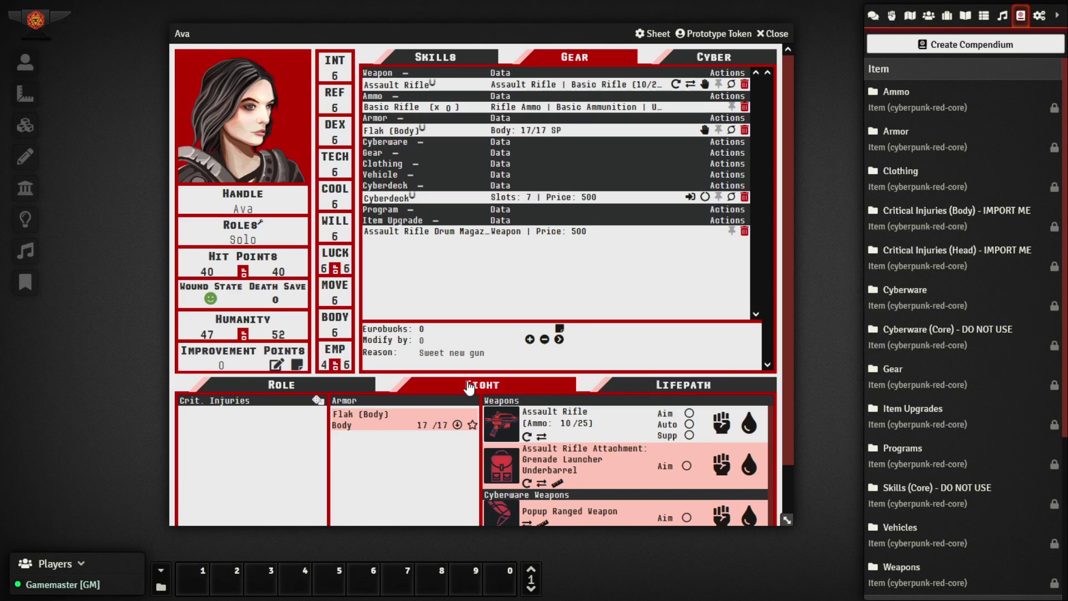
- Open the Ballastic Weave world item and preview the datapoints of the Clothing and Cyberdeck upgrade types
{"action": "left_click", "coordinate": [910, 15]}
{"action": "left_click", "coordinate": [948, 17]}
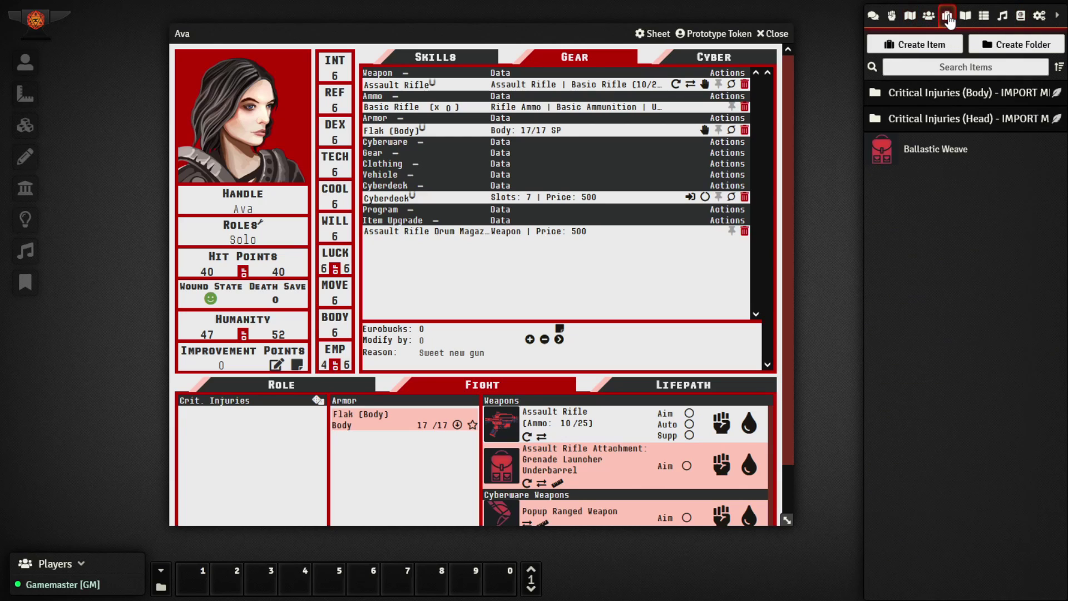
{"action": "left_click", "coordinate": [936, 150]}
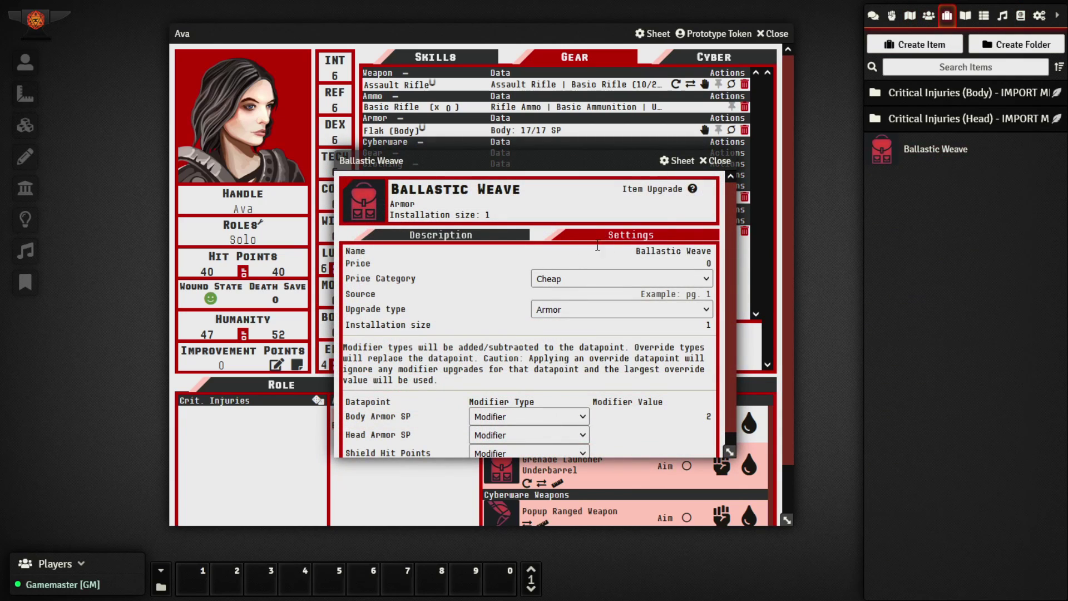
{"action": "left_click", "coordinate": [559, 308]}
{"action": "left_click", "coordinate": [553, 348]}
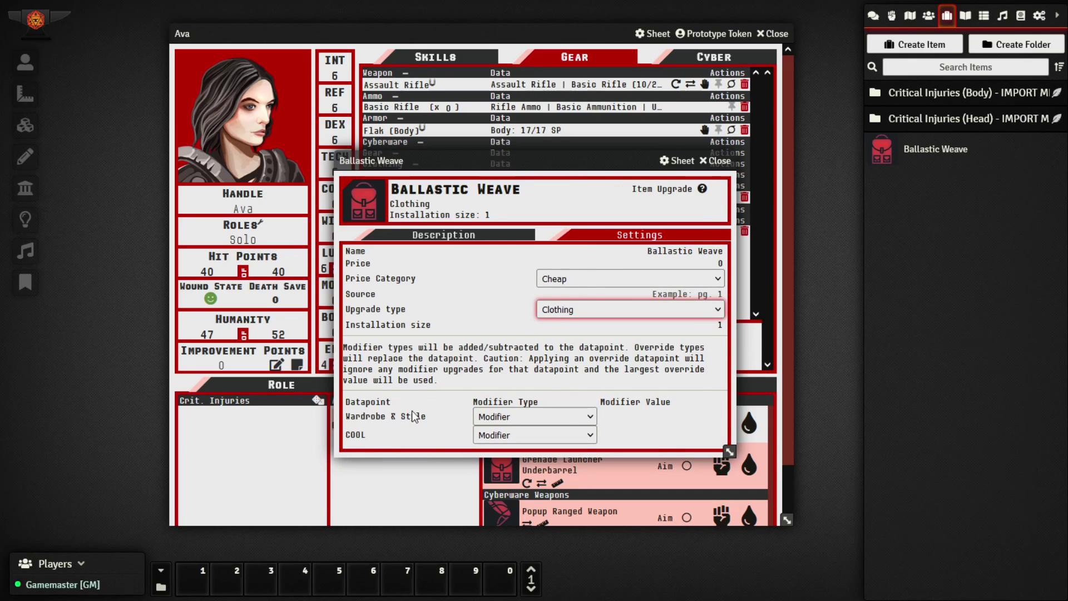
{"action": "left_click", "coordinate": [596, 309]}
{"action": "left_click", "coordinate": [568, 367]}
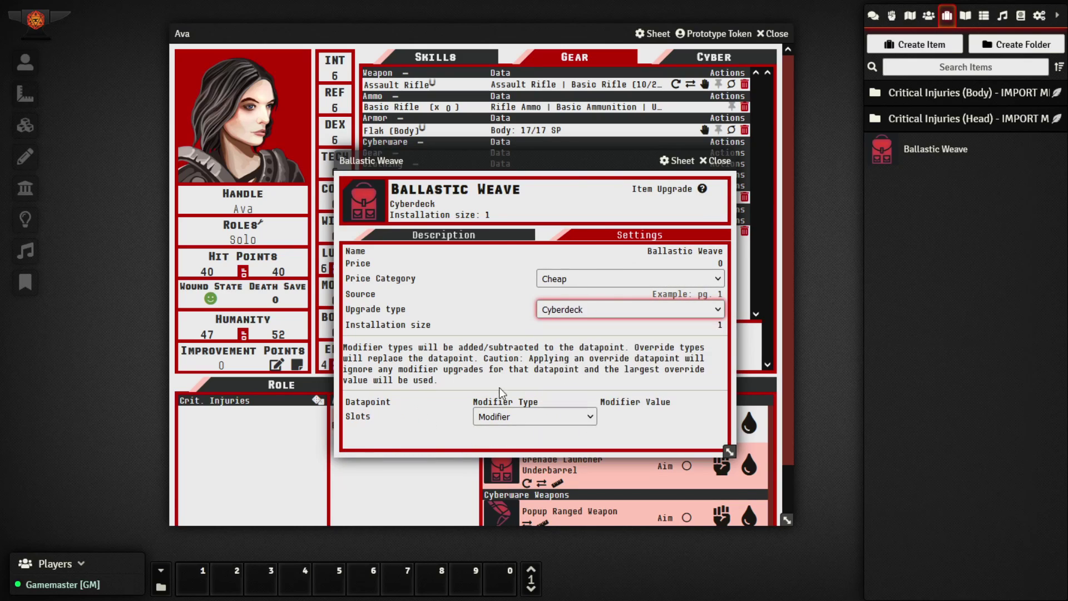
- Switch the item's upgrade type to Cyberware and to Gear, and review the Gear stat datapoints
{"action": "left_click", "coordinate": [609, 314]}
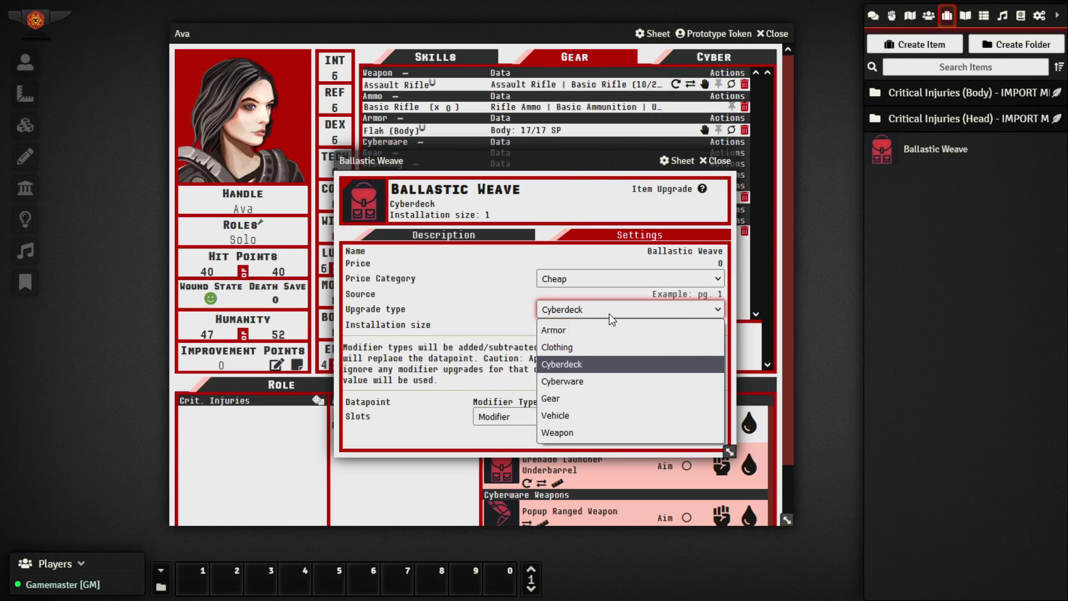
{"action": "left_click", "coordinate": [590, 375]}
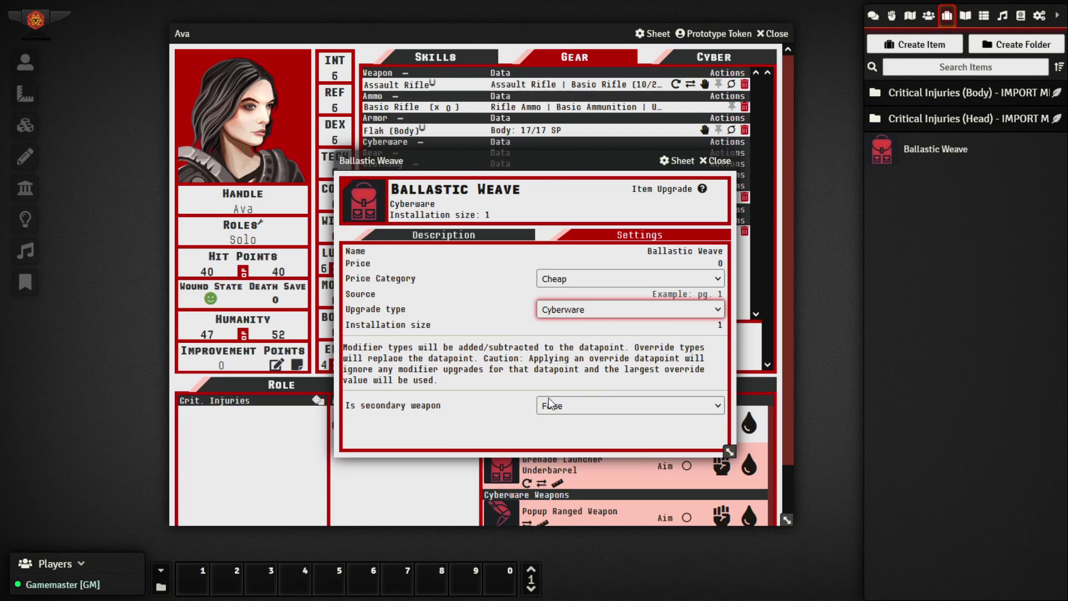
{"action": "left_click", "coordinate": [575, 315]}
{"action": "left_click", "coordinate": [588, 394]}
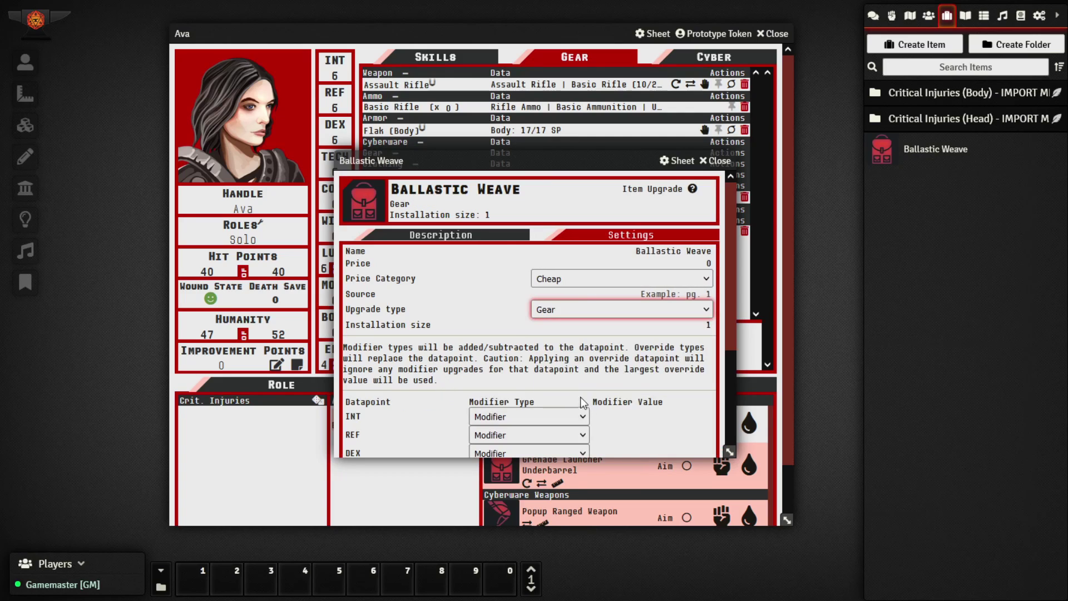
{"action": "scroll", "coordinate": [490, 407], "scroll_direction": "down", "scroll_amount": 3}
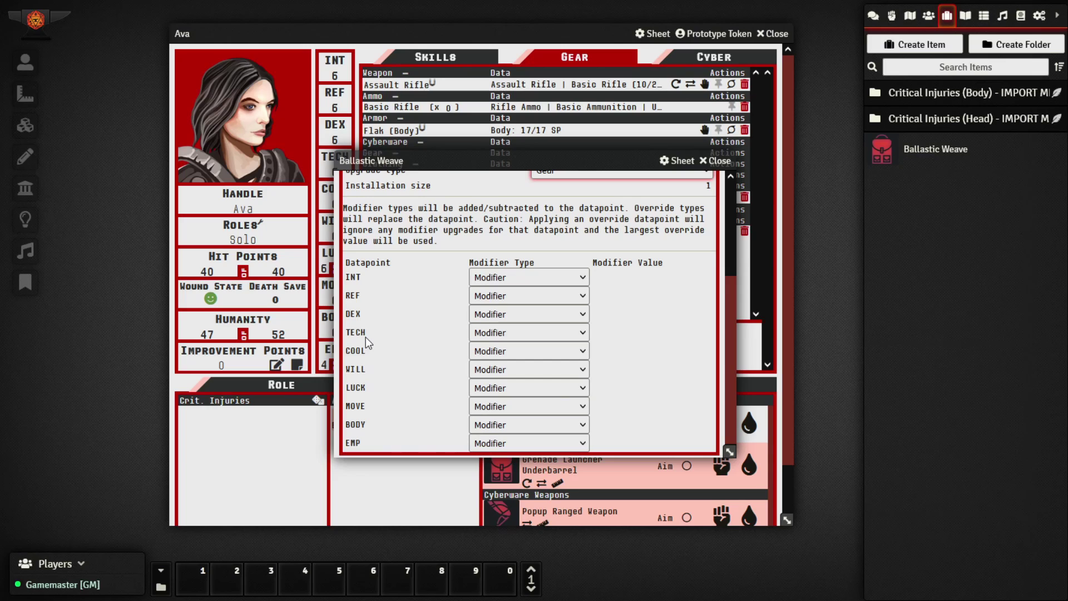
{"action": "scroll", "coordinate": [365, 337], "scroll_direction": "up", "scroll_amount": 3}
- Switch the item's upgrade type to Vehicle and finally to Weapon, and review the weapon datapoints
{"action": "left_click", "coordinate": [555, 312]}
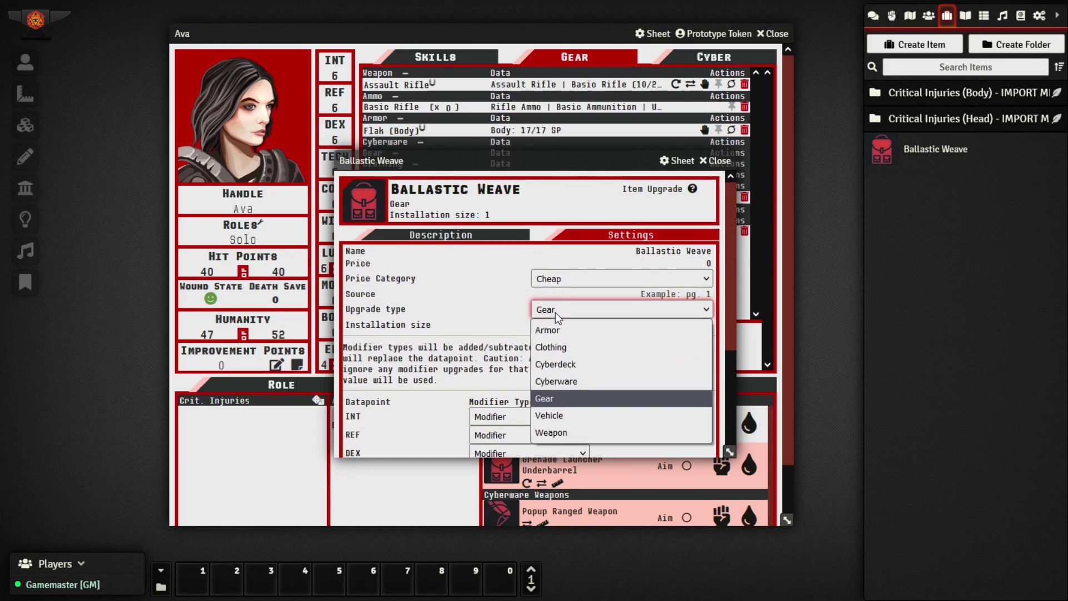
{"action": "left_click", "coordinate": [579, 415]}
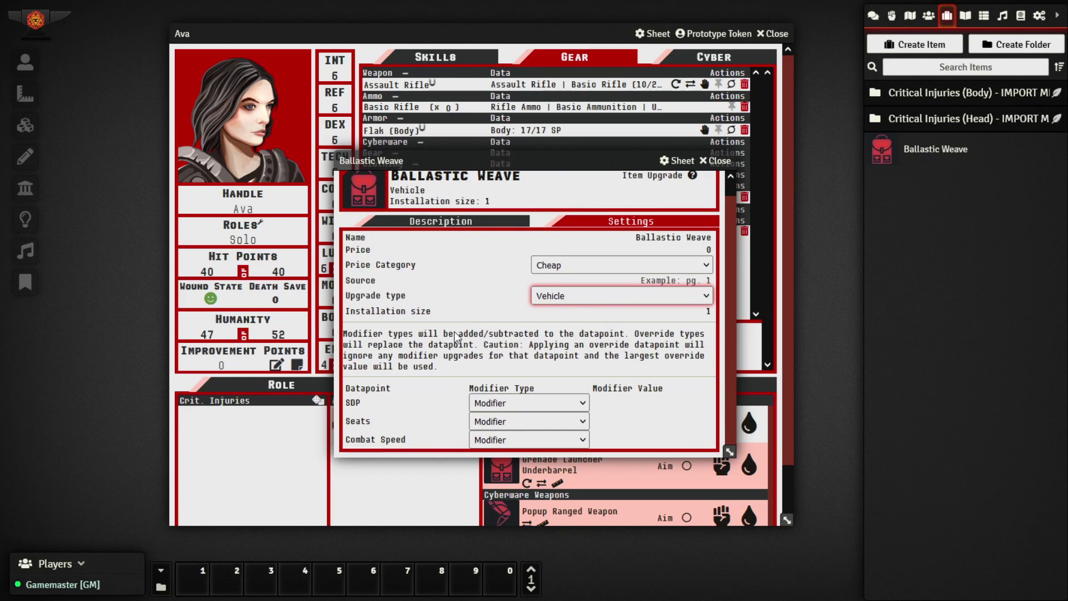
{"action": "left_click", "coordinate": [587, 299]}
{"action": "left_click", "coordinate": [572, 415]}
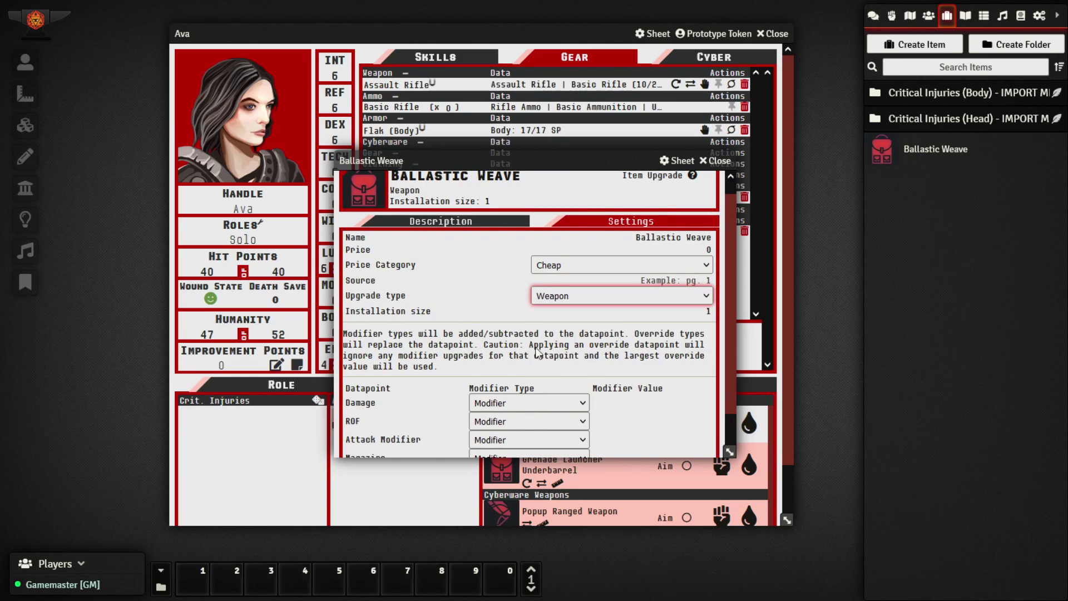
{"action": "scroll", "coordinate": [504, 343], "scroll_direction": "down", "scroll_amount": 1}
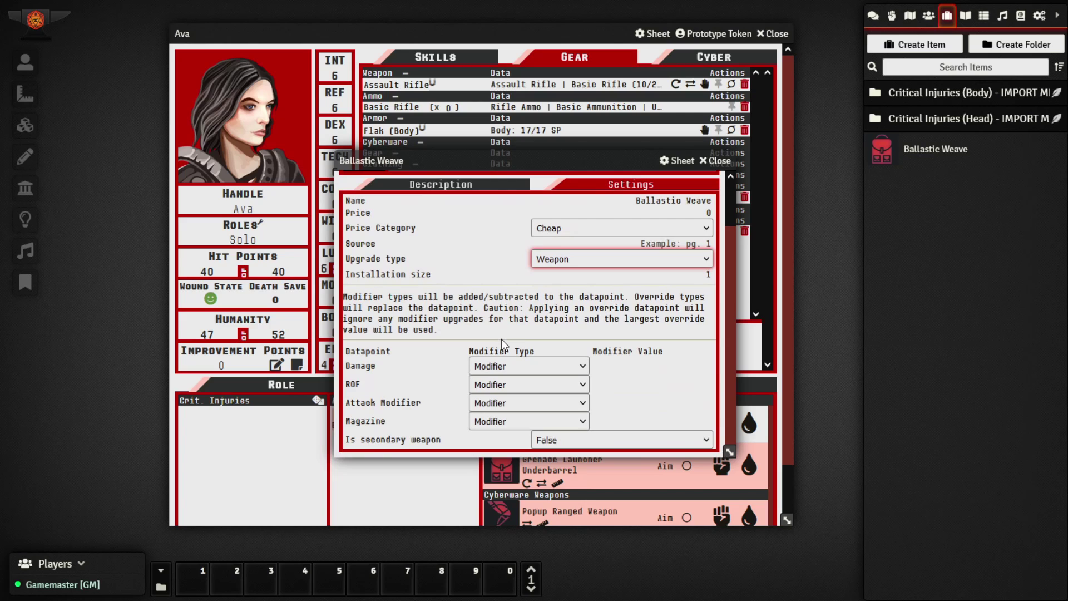
{"action": "scroll", "coordinate": [501, 339], "scroll_direction": "up", "scroll_amount": 2}
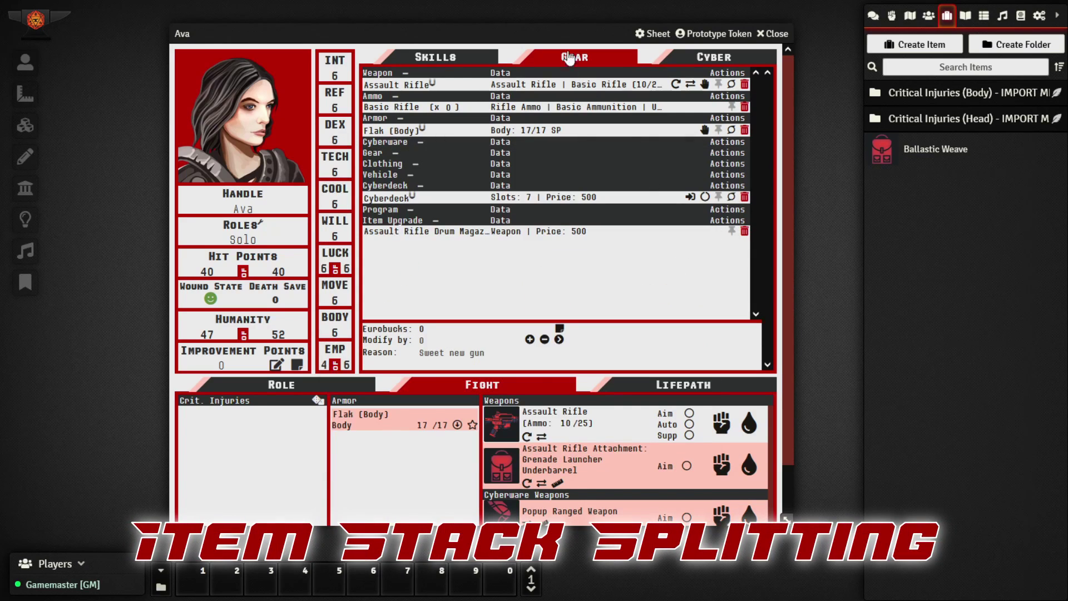
- Set the Basic Rifle ammo quantity to 100 and widen the character sheet
{"action": "left_click_drag", "start_coordinate": [562, 35], "coordinate": [497, 28]}
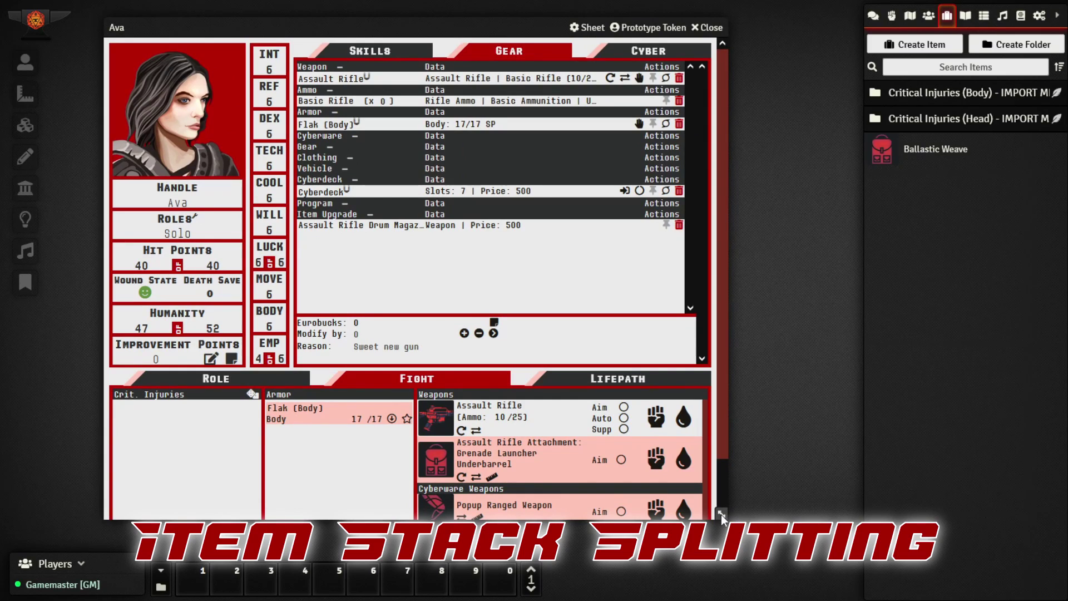
{"action": "left_click", "coordinate": [384, 101]}
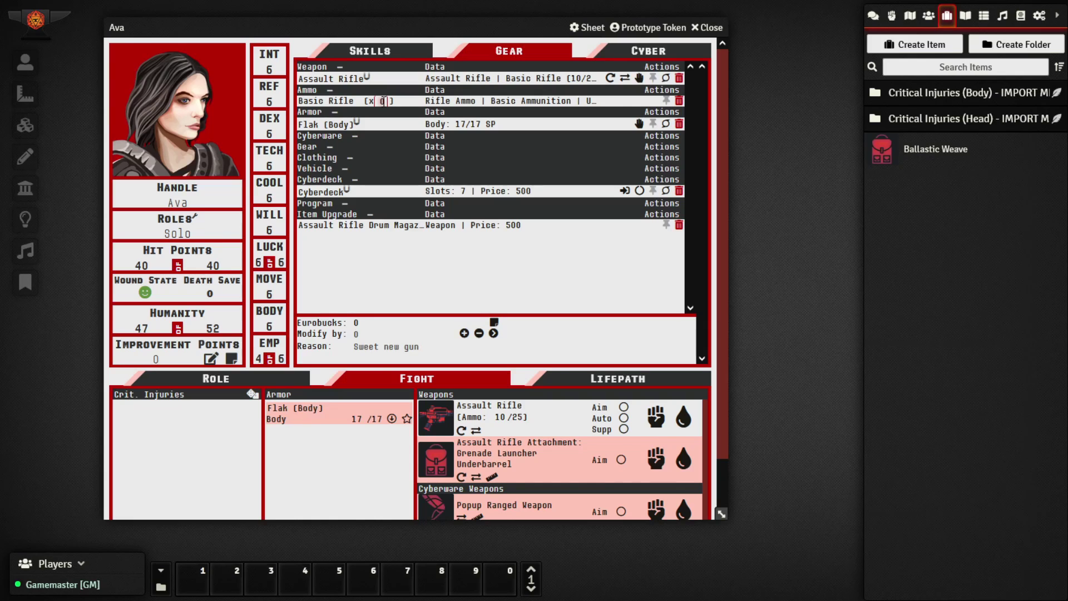
{"action": "left_click", "coordinate": [383, 100]}
{"action": "type", "text": "10"}
{"action": "key", "text": "Return"}
{"action": "left_click_drag", "start_coordinate": [721, 513], "coordinate": [804, 529]}
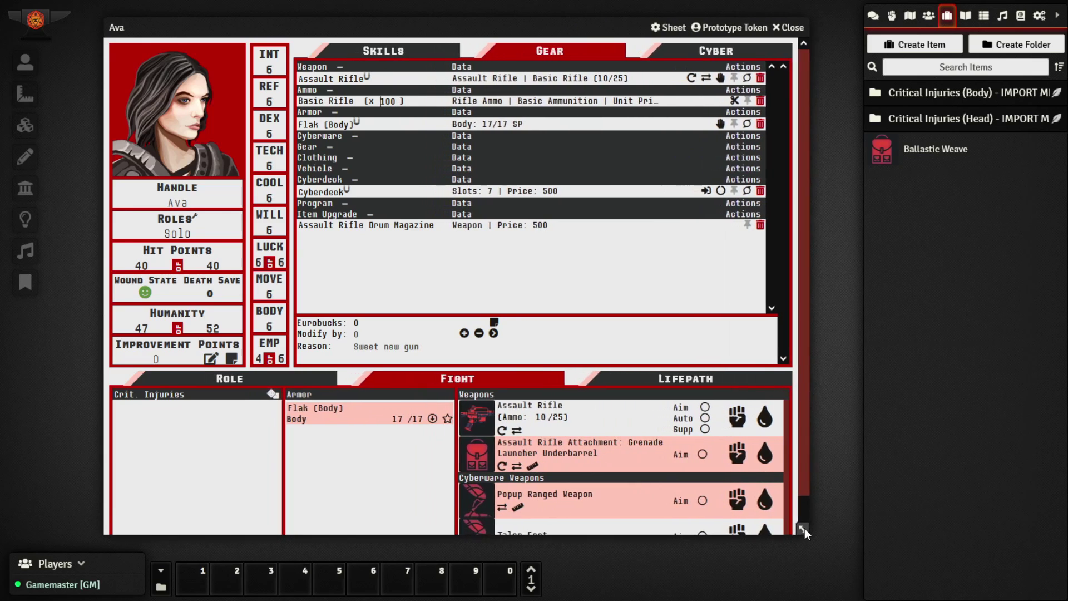
- Split 50 rounds off the Basic Rifle ammo stack into a separate stack
{"action": "left_click", "coordinate": [735, 102]}
{"action": "left_click", "coordinate": [637, 310]}
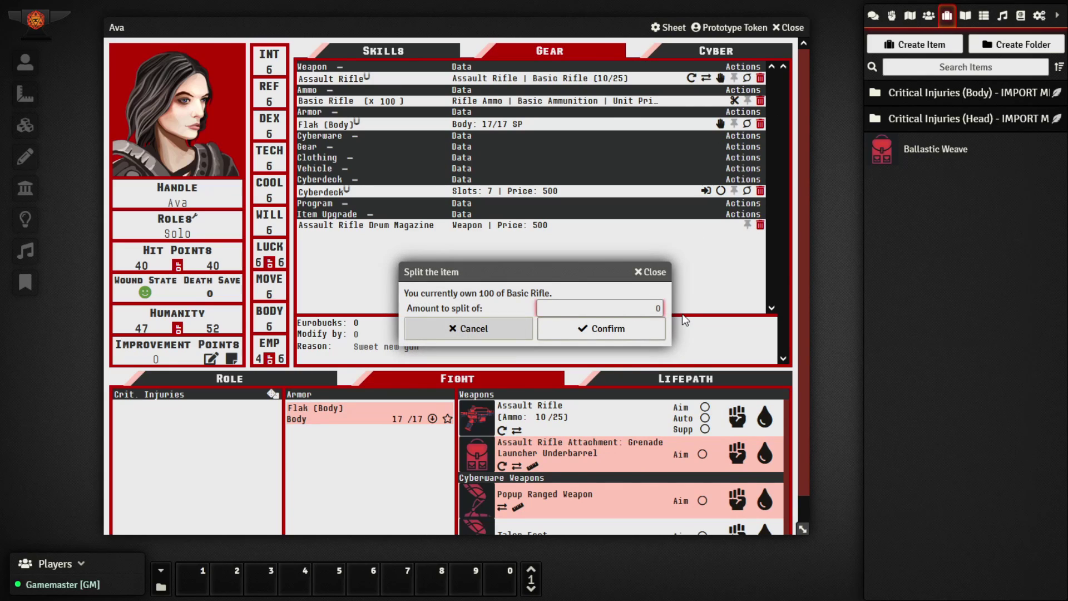
{"action": "type", "text": "50"}
{"action": "key", "text": "Return"}
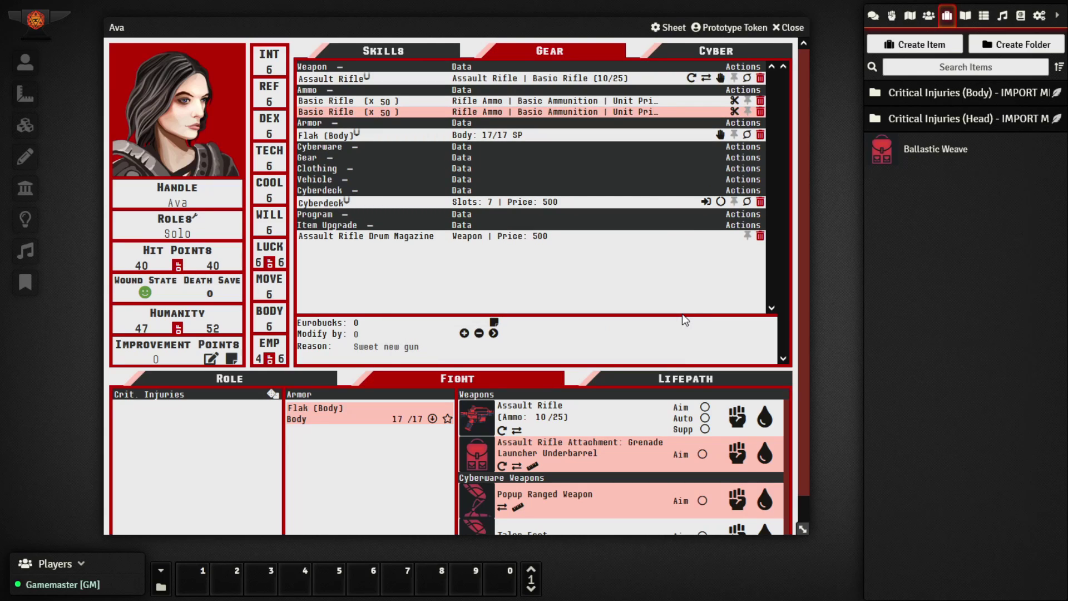
- Delete the second Basic Rifle ammo stack from the character's gear
{"action": "left_click", "coordinate": [385, 114]}
{"action": "left_click", "coordinate": [498, 113]}
{"action": "left_click", "coordinate": [759, 111]}
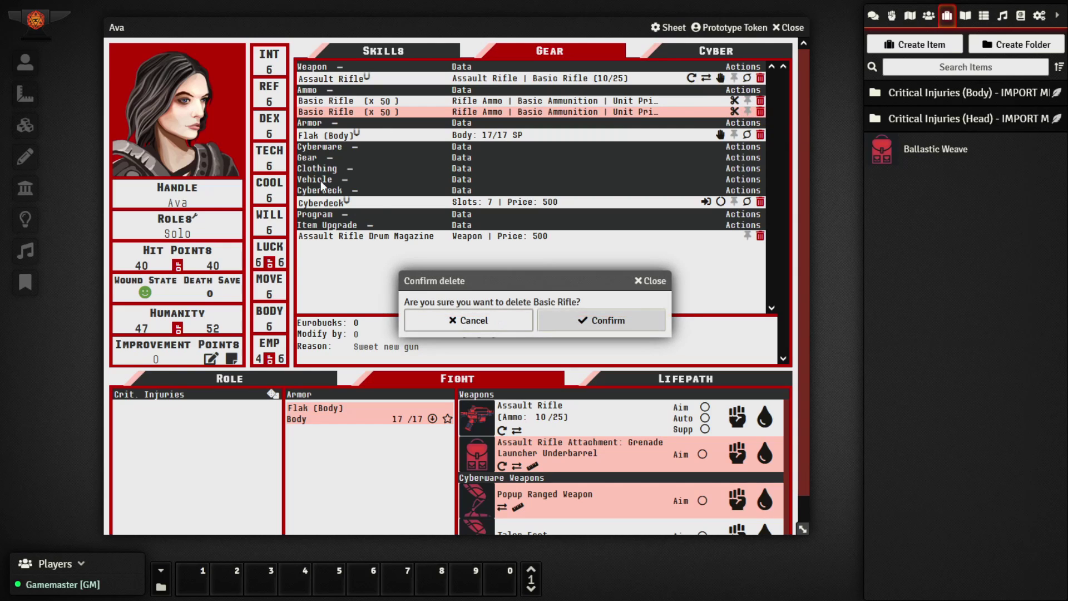
{"action": "left_click", "coordinate": [570, 320]}
- Search the Ammo compendium for "rifle" and add one Basic Rifle ammo pack to the character's gear
{"action": "left_click_drag", "start_coordinate": [432, 34], "coordinate": [398, 28]}
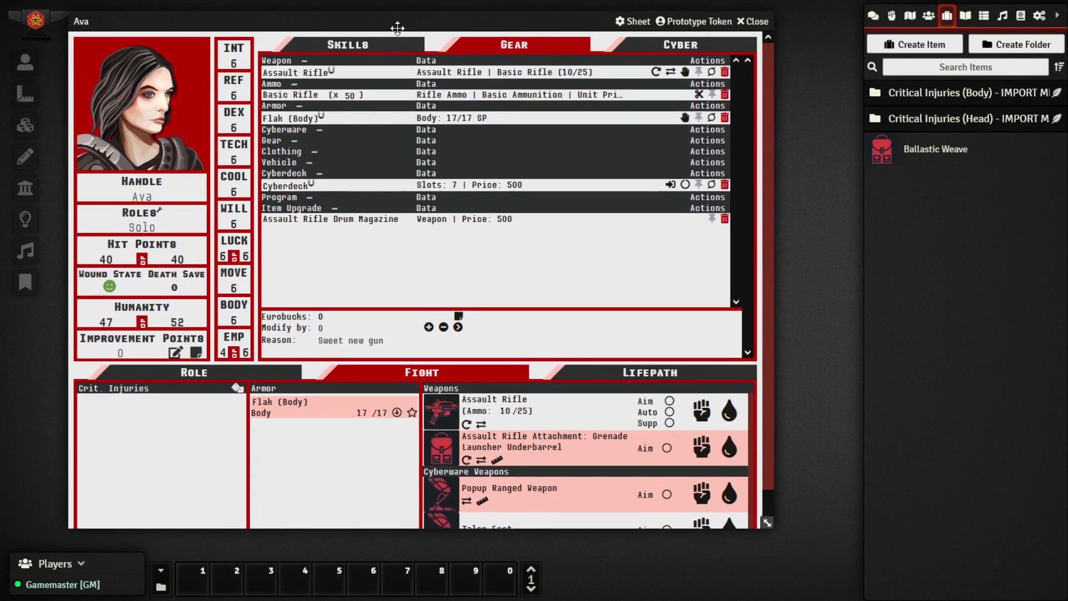
{"action": "left_click", "coordinate": [1021, 15]}
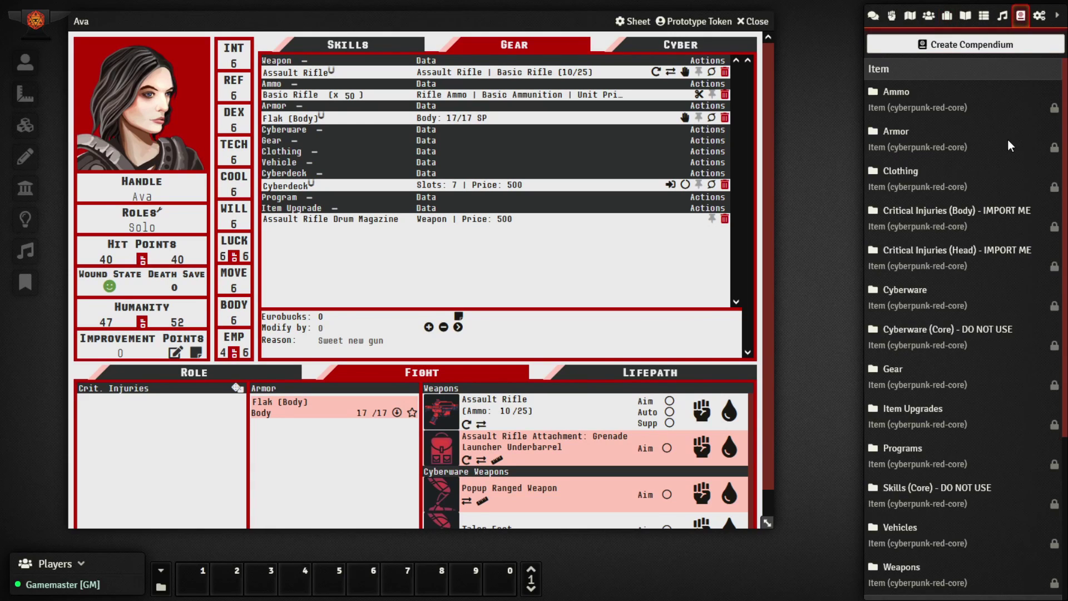
{"action": "left_click", "coordinate": [892, 93]}
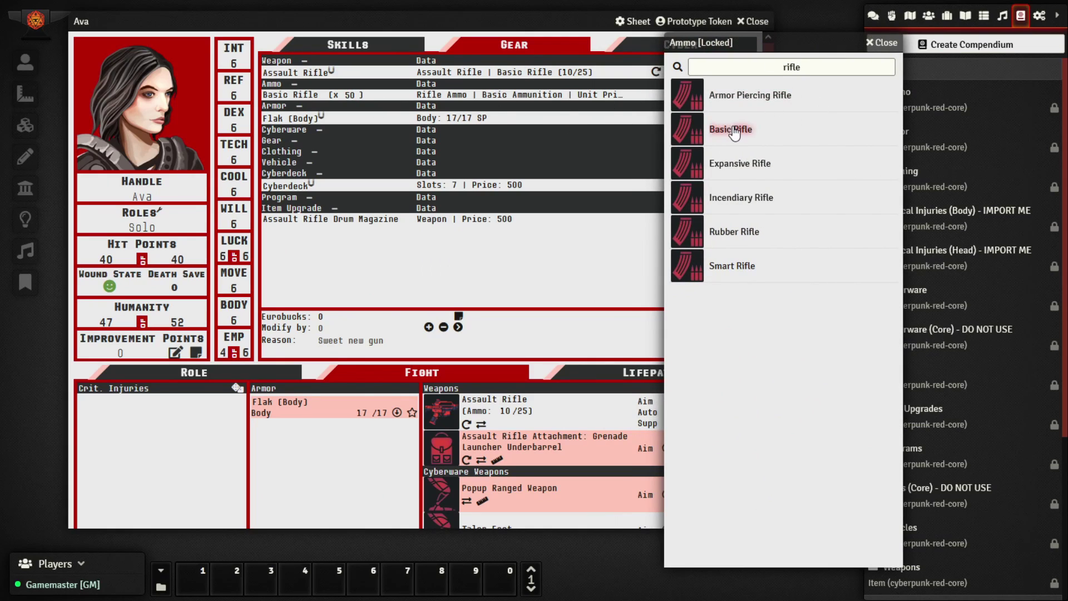
{"action": "left_click_drag", "start_coordinate": [736, 134], "coordinate": [391, 266]}
- Check the amount per pack in the compendium's Basic Rifle ammo settings
{"action": "left_click", "coordinate": [745, 134]}
{"action": "left_click", "coordinate": [652, 243]}
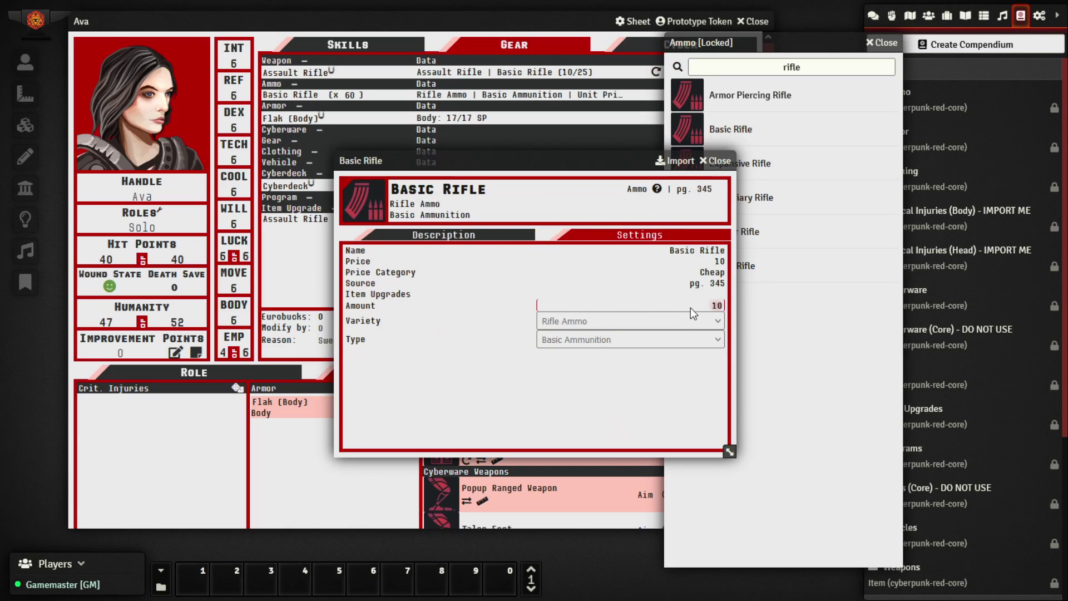
{"action": "left_click", "coordinate": [730, 157]}
- Add four more Basic Rifle ammo packs to the character's gear and close the Ammo compendium
{"action": "left_click_drag", "start_coordinate": [730, 131], "coordinate": [481, 268]}
{"action": "left_click_drag", "start_coordinate": [731, 129], "coordinate": [496, 263]}
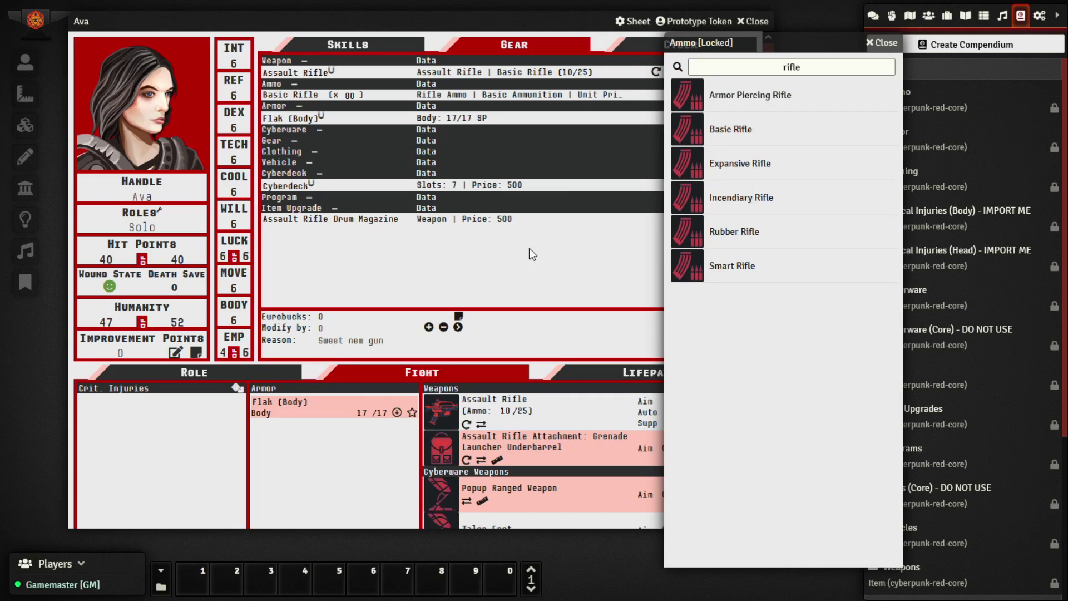
{"action": "left_click_drag", "start_coordinate": [731, 129], "coordinate": [567, 246]}
{"action": "left_click_drag", "start_coordinate": [715, 131], "coordinate": [462, 253]}
{"action": "left_click", "coordinate": [896, 44]}
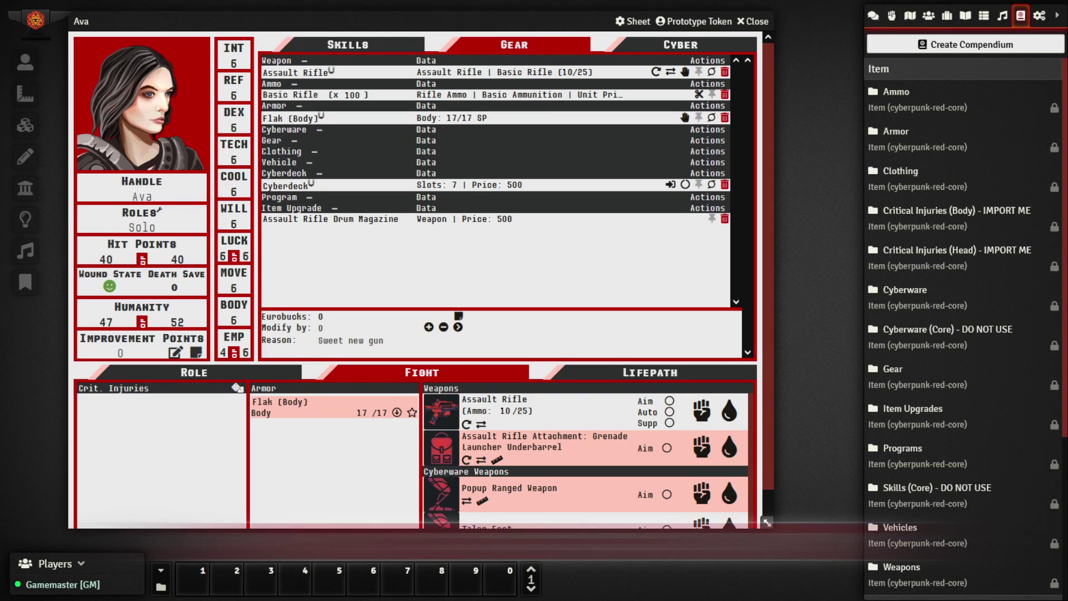
- Create a new actor named Crate with the type Container
{"action": "left_click", "coordinate": [928, 17]}
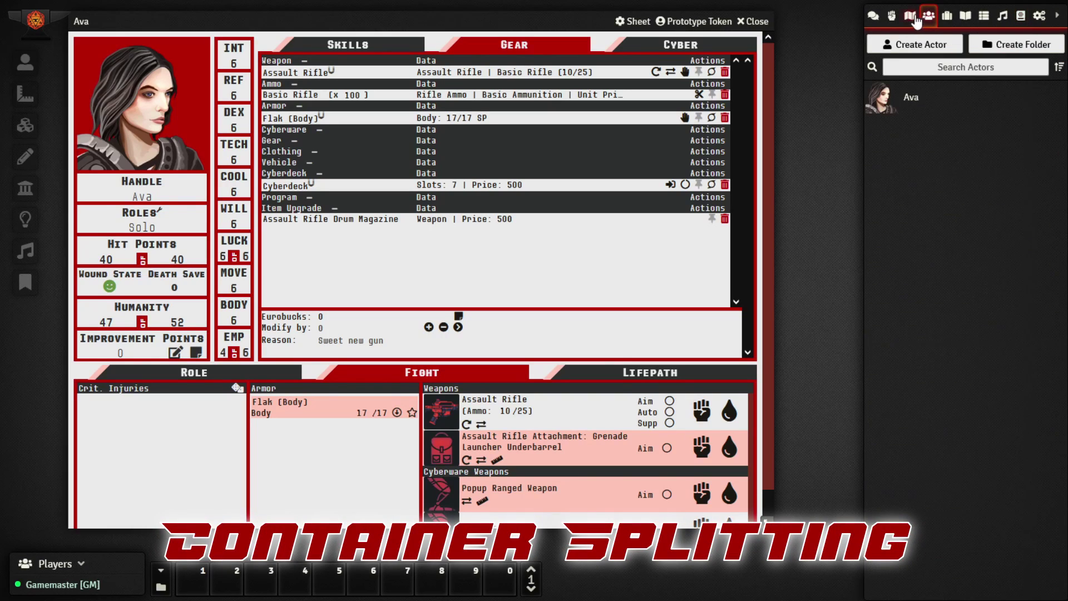
{"action": "left_click", "coordinate": [933, 47]}
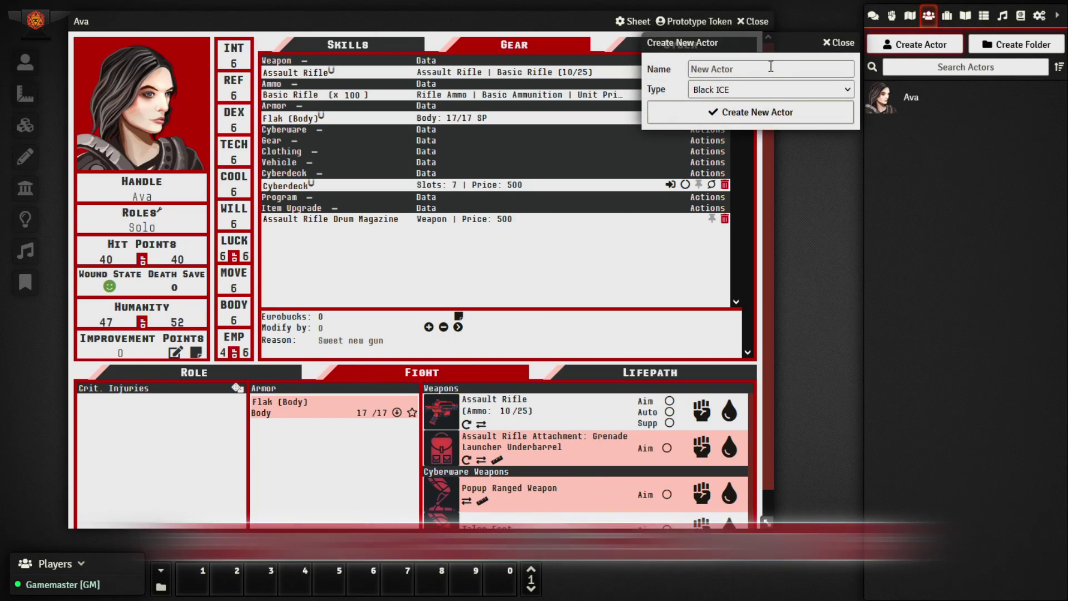
{"action": "type", "text": "Crate"}
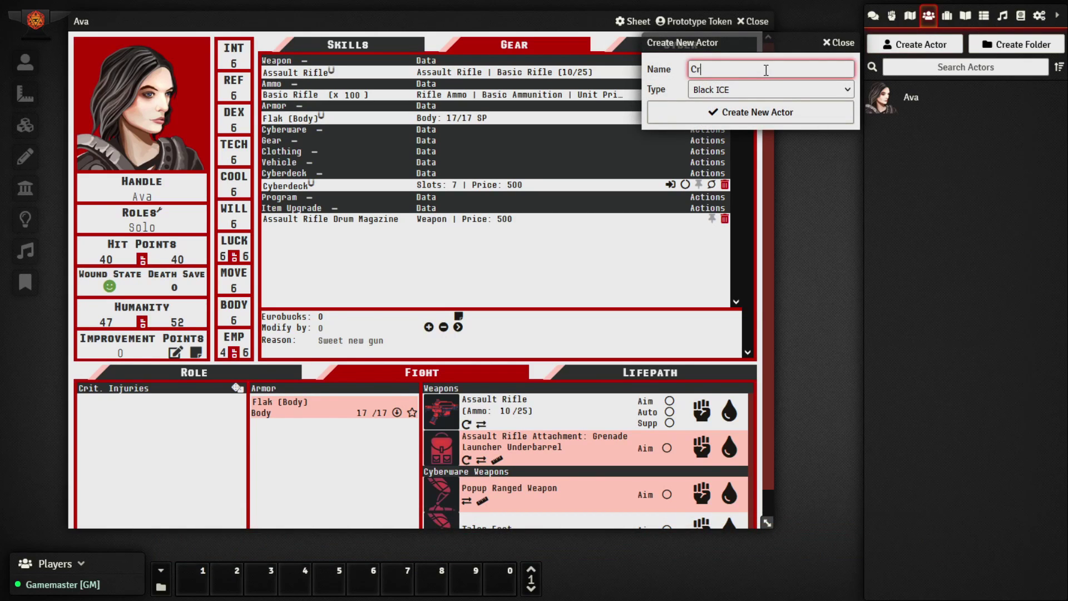
{"action": "left_click", "coordinate": [725, 95]}
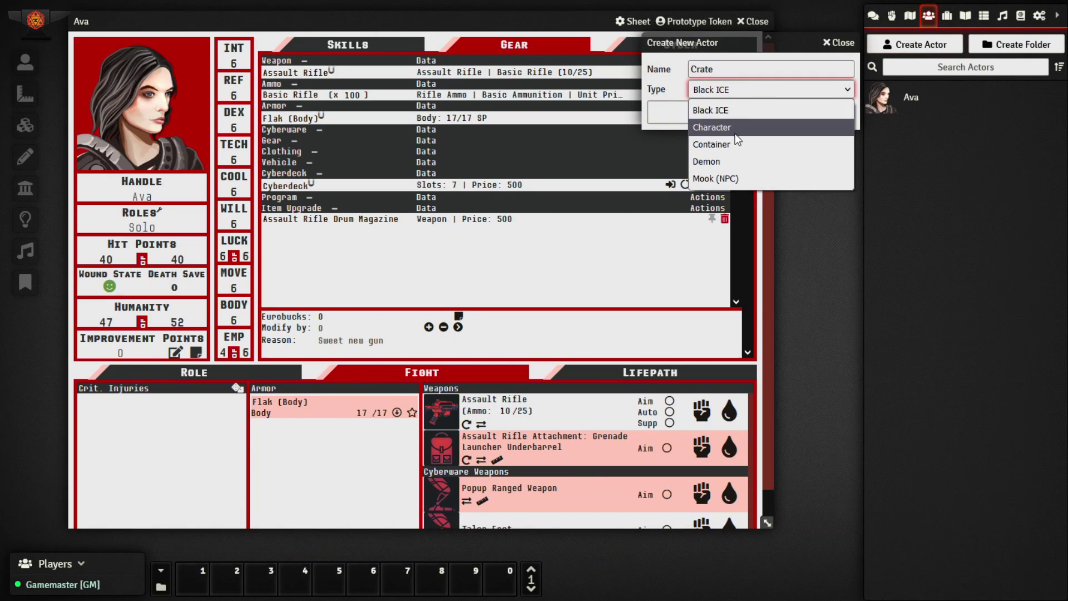
{"action": "left_click", "coordinate": [737, 145]}
{"action": "left_click", "coordinate": [726, 115]}
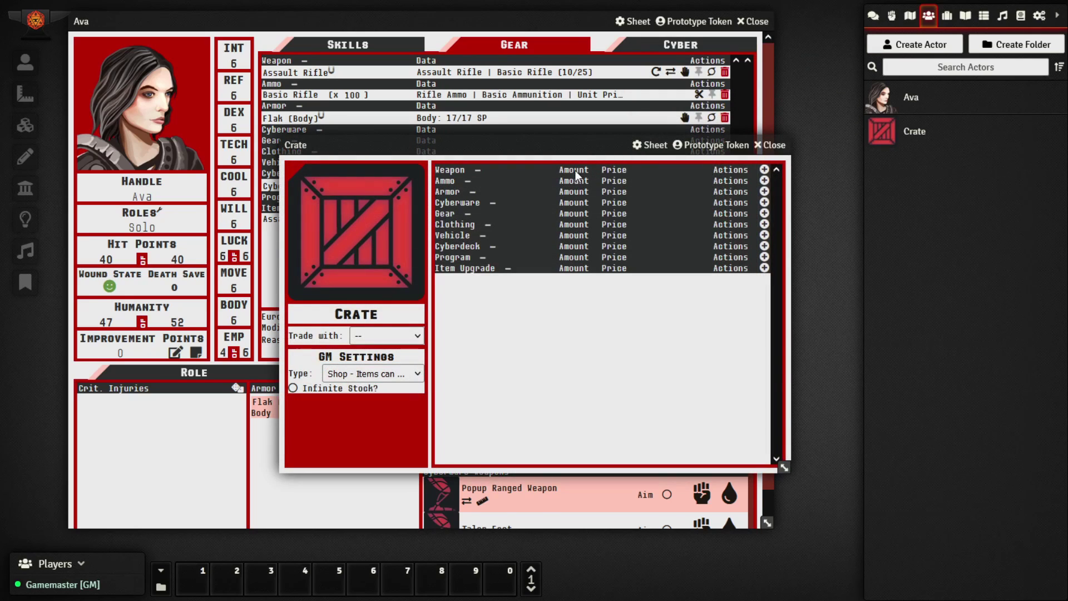
- Close the character sheet and add Binoculars and Boost from the Gear compendium to the Crate
{"action": "left_click", "coordinate": [747, 21]}
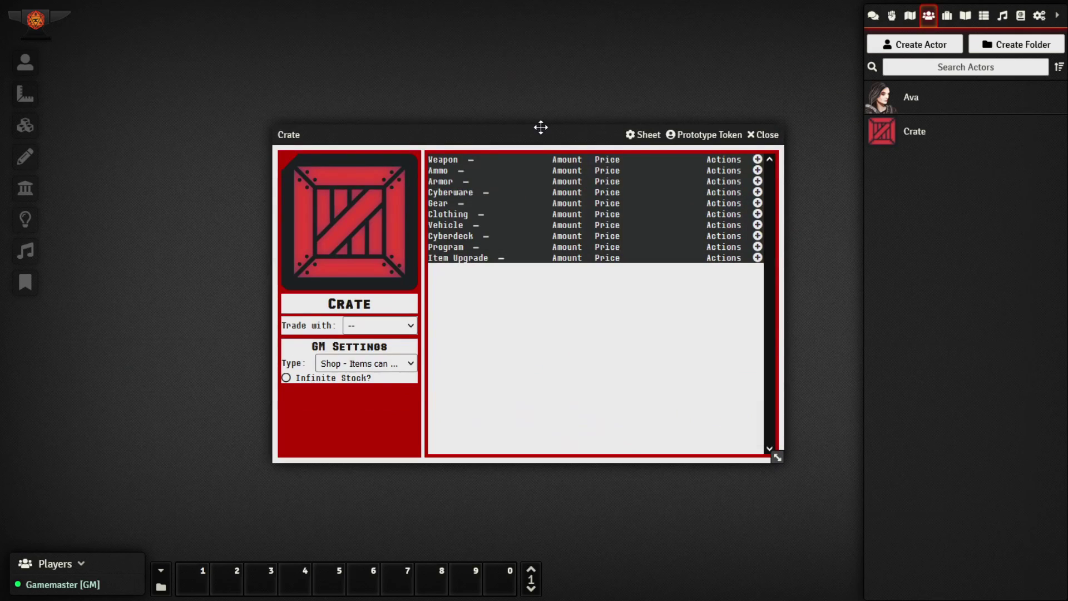
{"action": "left_click_drag", "start_coordinate": [539, 127], "coordinate": [460, 80]}
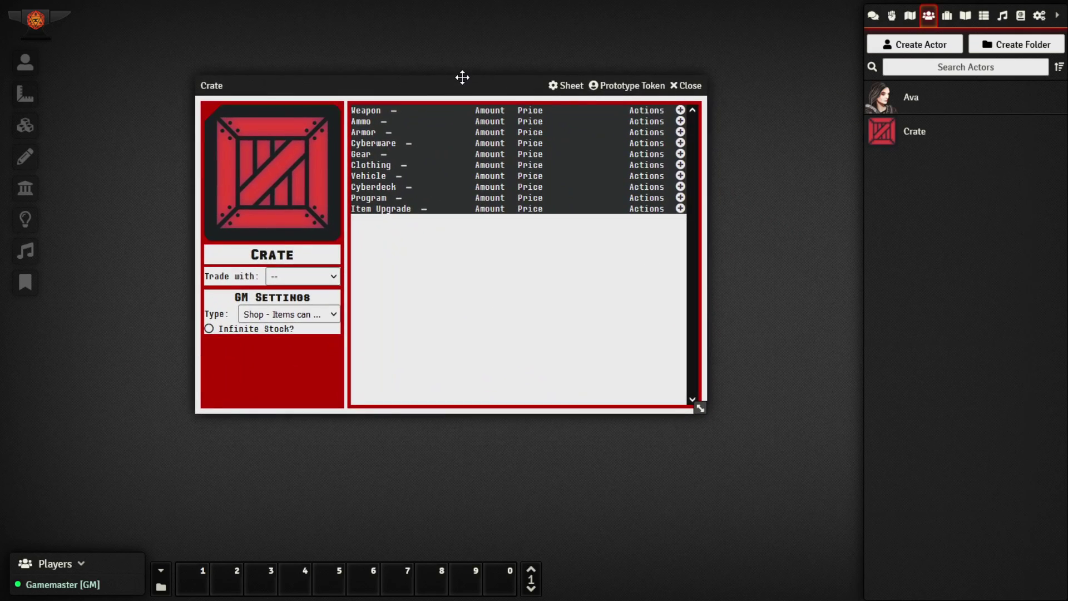
{"action": "left_click", "coordinate": [1021, 17]}
{"action": "scroll", "coordinate": [982, 166], "scroll_direction": "down", "scroll_amount": 1}
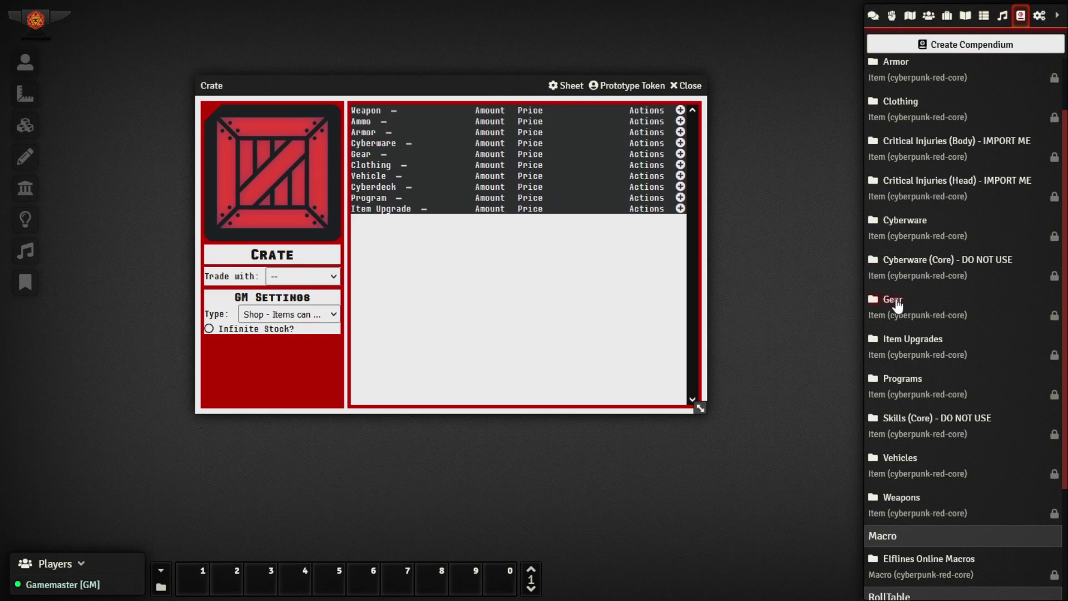
{"action": "left_click", "coordinate": [893, 300]}
{"action": "left_click_drag", "start_coordinate": [146, 288], "coordinate": [610, 317]}
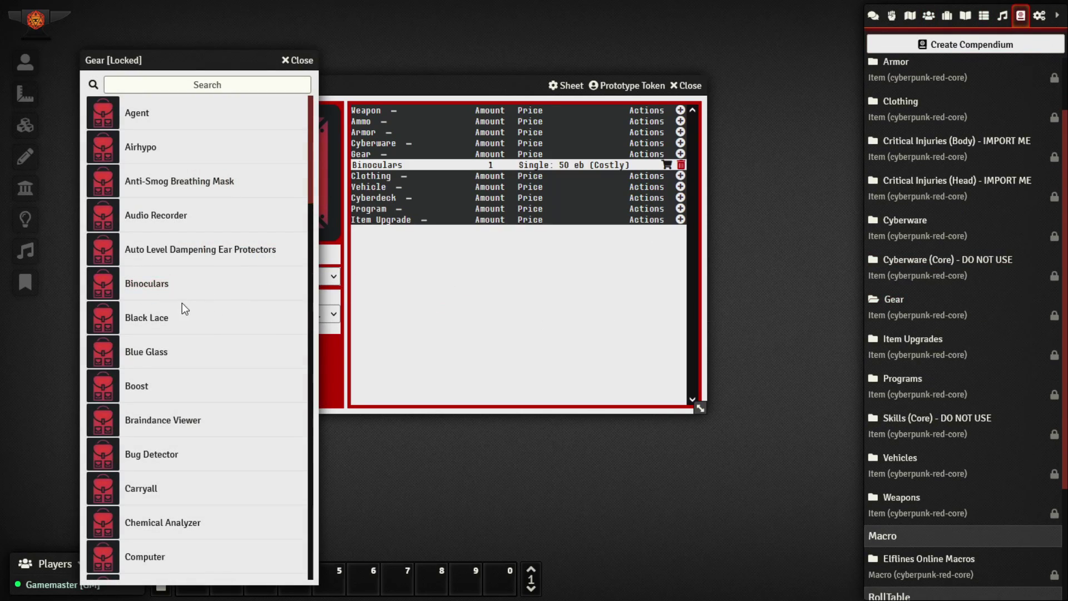
{"action": "left_click_drag", "start_coordinate": [147, 392], "coordinate": [478, 345]}
{"action": "left_click", "coordinate": [300, 61]}
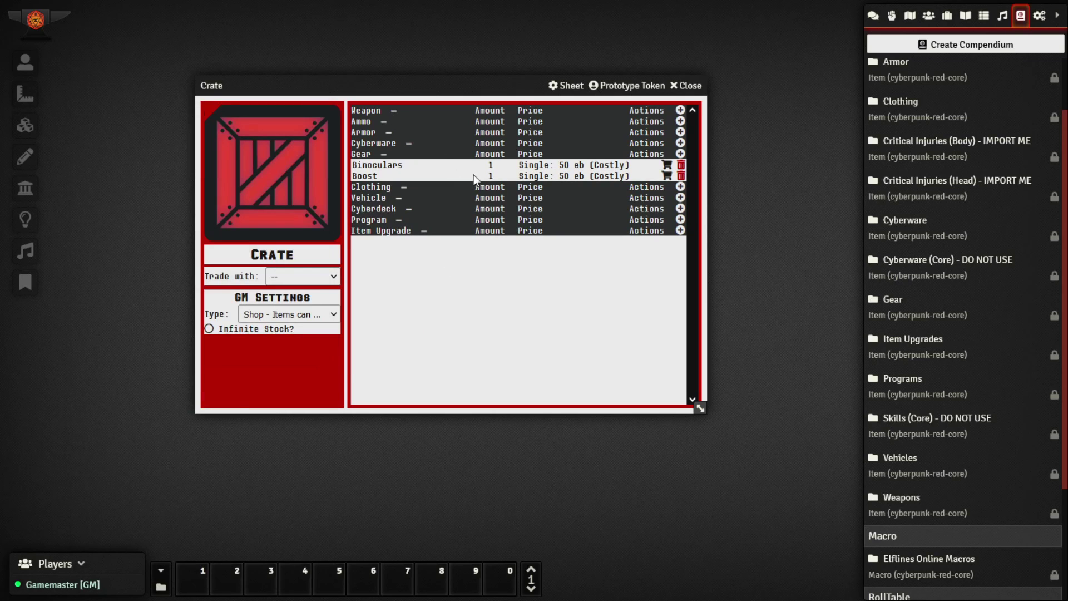
- Set the amount of the Crate's Boost item to 5 and close the item
{"action": "left_click", "coordinate": [365, 176]}
{"action": "left_click", "coordinate": [675, 235]}
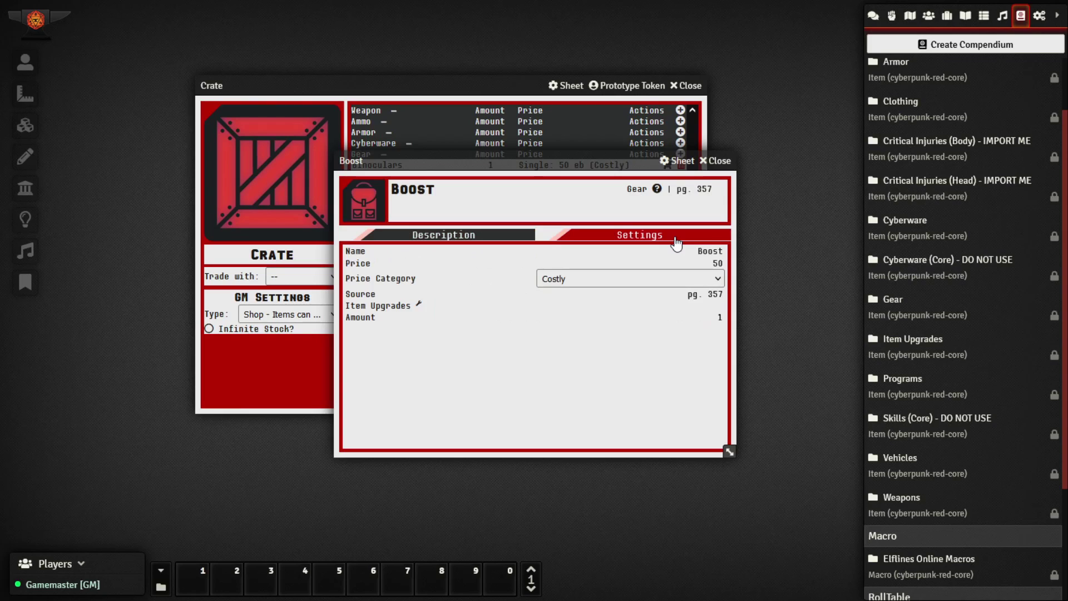
{"action": "double_click", "coordinate": [704, 321]}
{"action": "type", "text": "5"}
{"action": "left_click", "coordinate": [706, 158]}
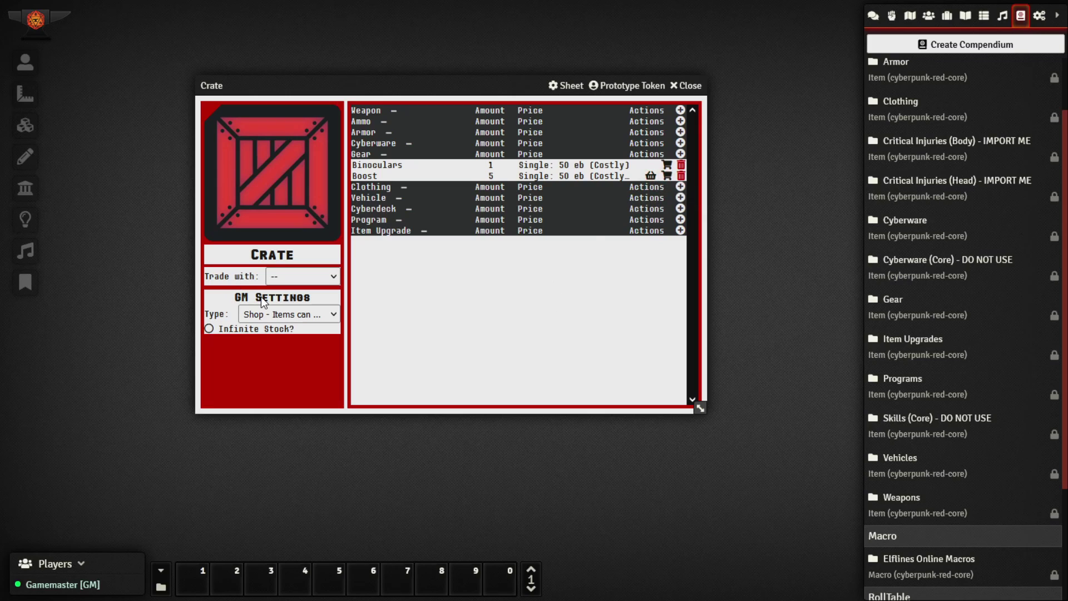
- Change the Crate's container type to Loot so that all items are free
{"action": "left_click", "coordinate": [284, 314]}
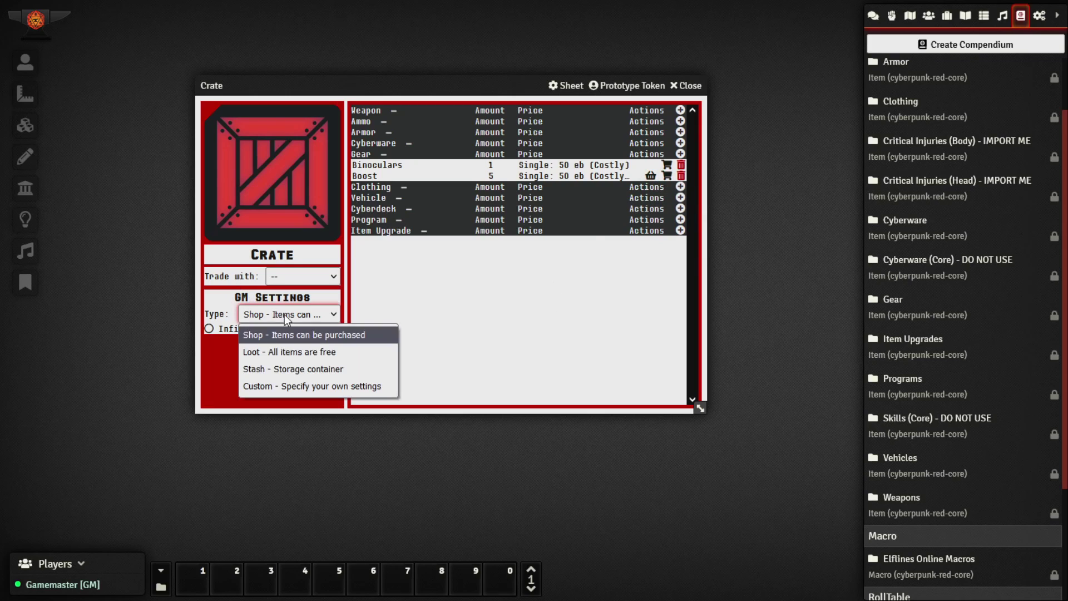
{"action": "left_click", "coordinate": [296, 350]}
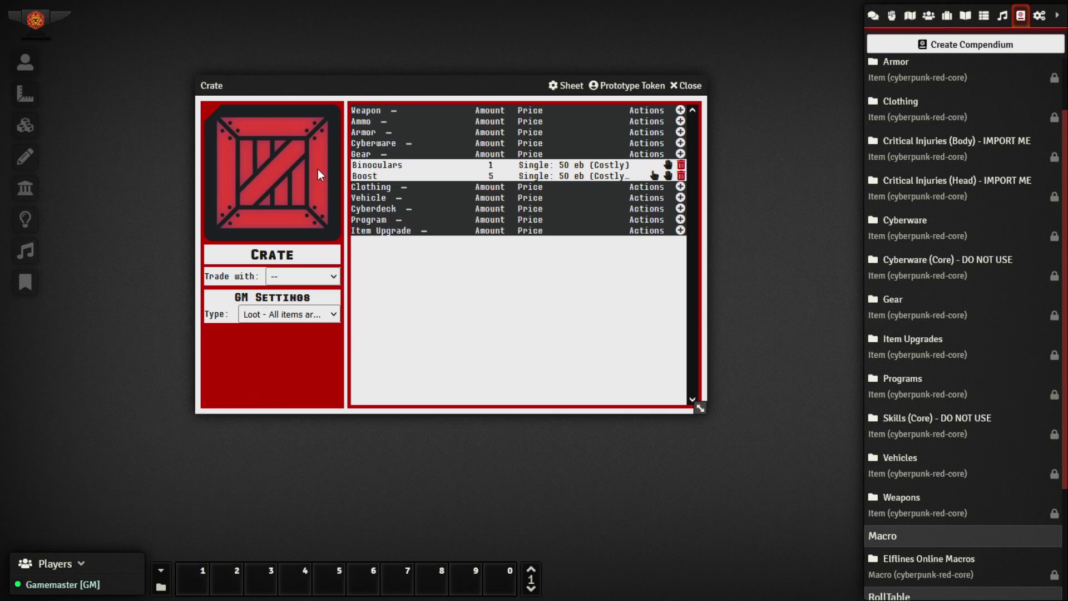
{"action": "left_click_drag", "start_coordinate": [368, 88], "coordinate": [373, 92]}
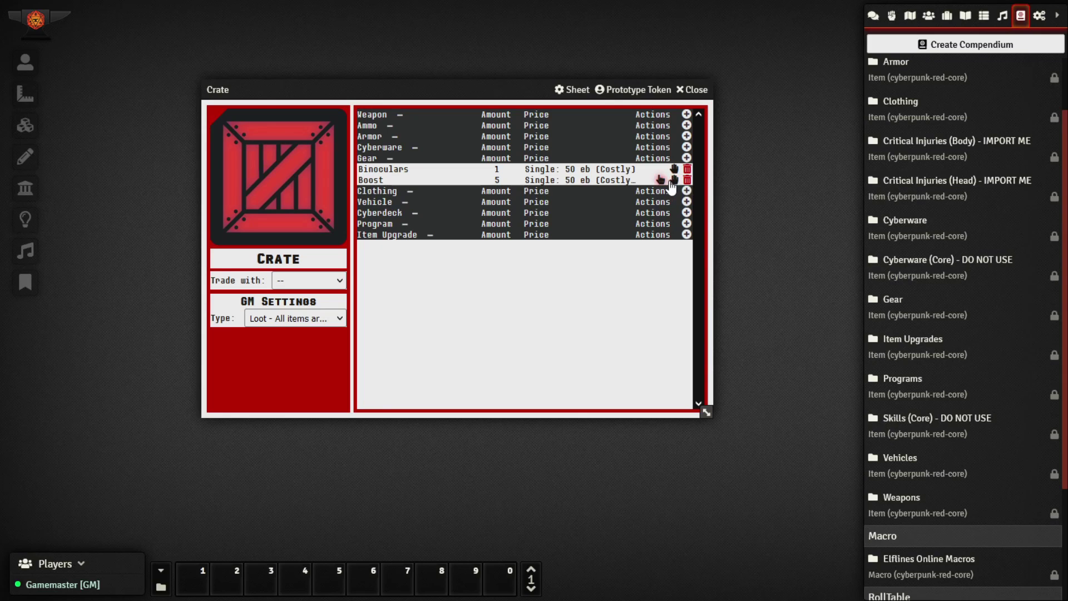
- Set the player character as the Crate's trade partner and take 2 of the Boost items
{"action": "left_click", "coordinate": [290, 281]}
{"action": "left_click", "coordinate": [302, 317]}
{"action": "left_click", "coordinate": [660, 179]}
{"action": "left_click", "coordinate": [616, 310]}
{"action": "type", "text": "2"}
{"action": "left_click", "coordinate": [629, 334]}
- Check the character's gear for the transferred Boost items and return to the Crate sheet
{"action": "left_click", "coordinate": [929, 16]}
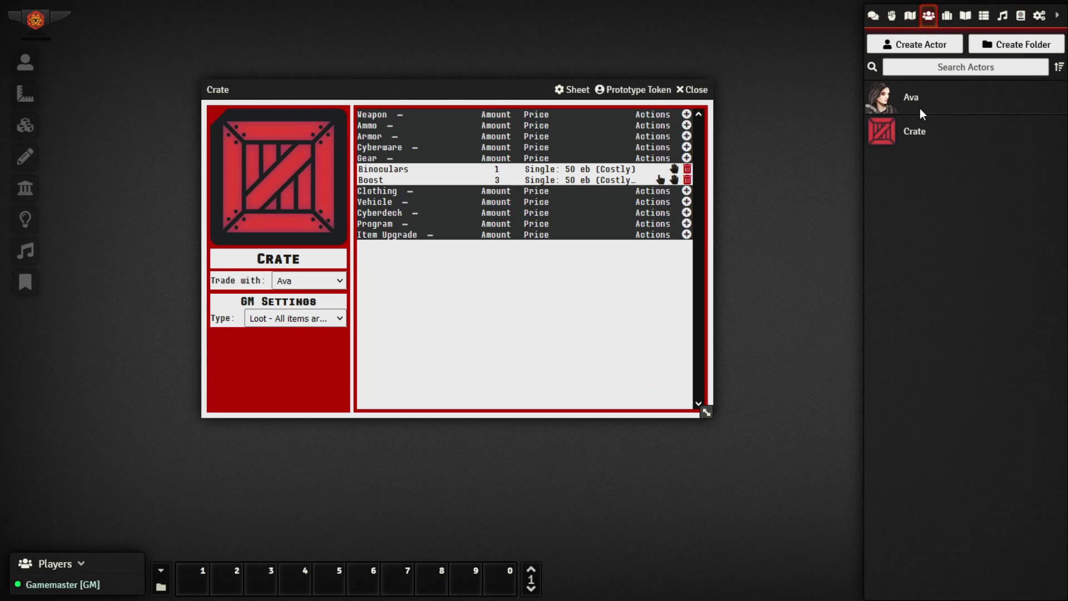
{"action": "left_click", "coordinate": [909, 100]}
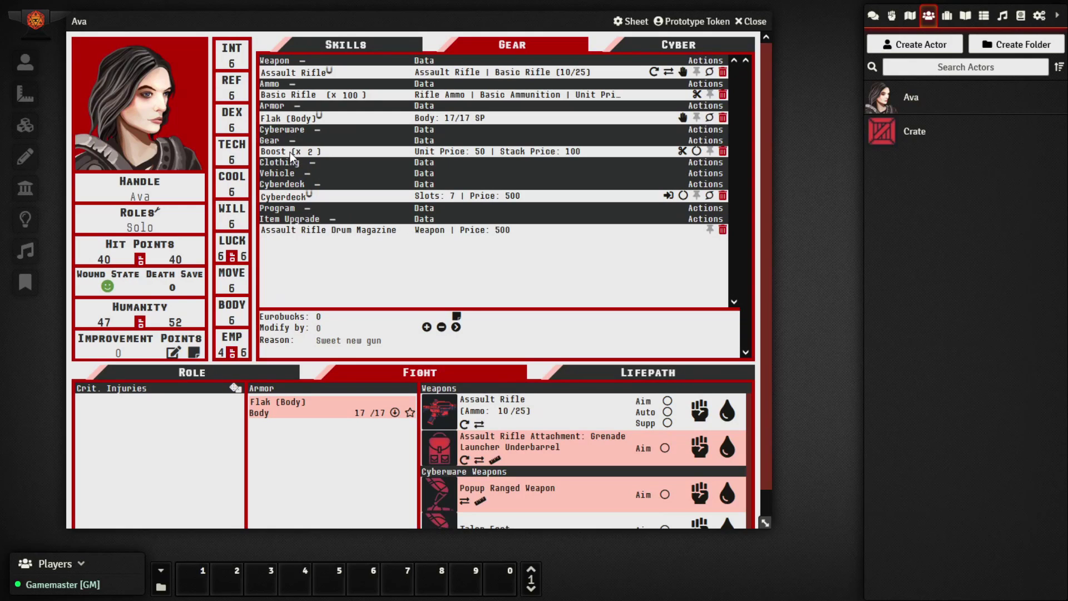
{"action": "left_click", "coordinate": [740, 22]}
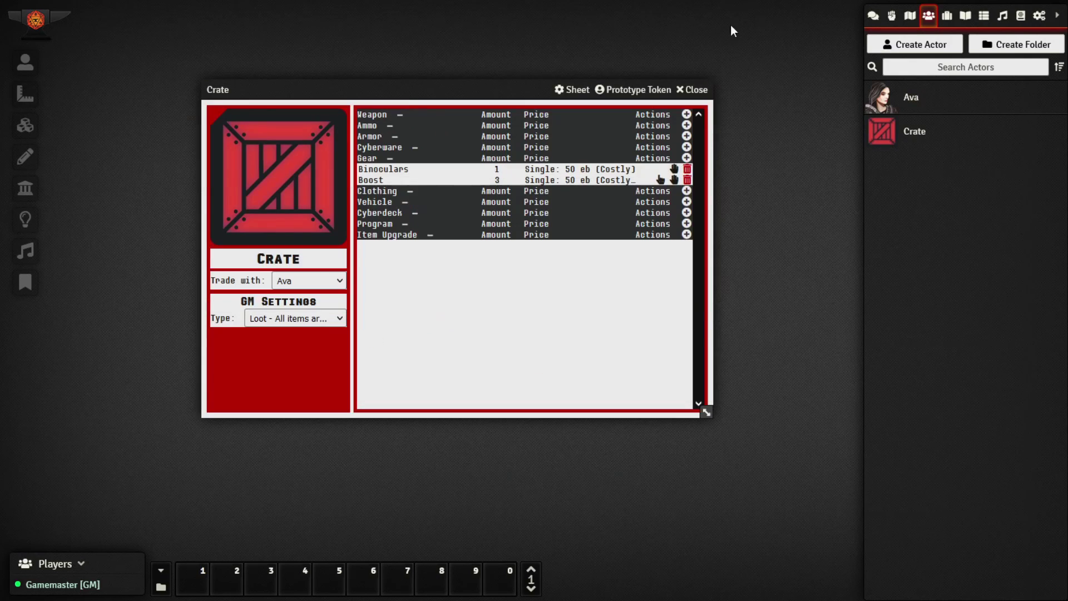
{"action": "left_click_drag", "start_coordinate": [504, 88], "coordinate": [489, 64]}
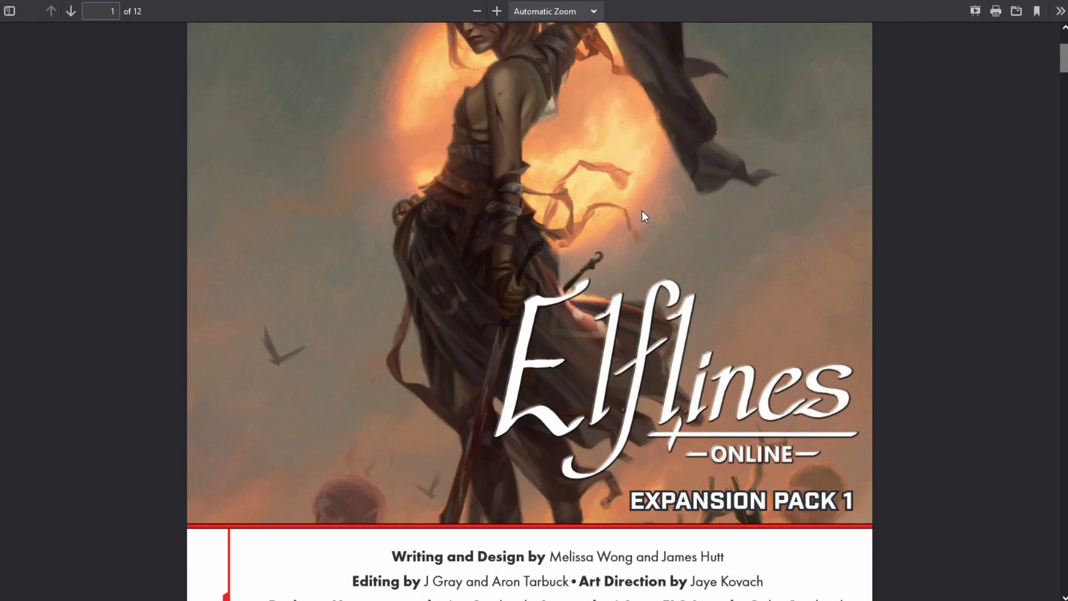
- Read through the Elflines Online Expansion Pack 1 PDF as far as the pregenerated elf characters after page 6
{"action": "scroll", "coordinate": [643, 215], "scroll_direction": "up", "scroll_amount": 2}
{"action": "scroll", "coordinate": [643, 216], "scroll_direction": "down", "scroll_amount": 15}
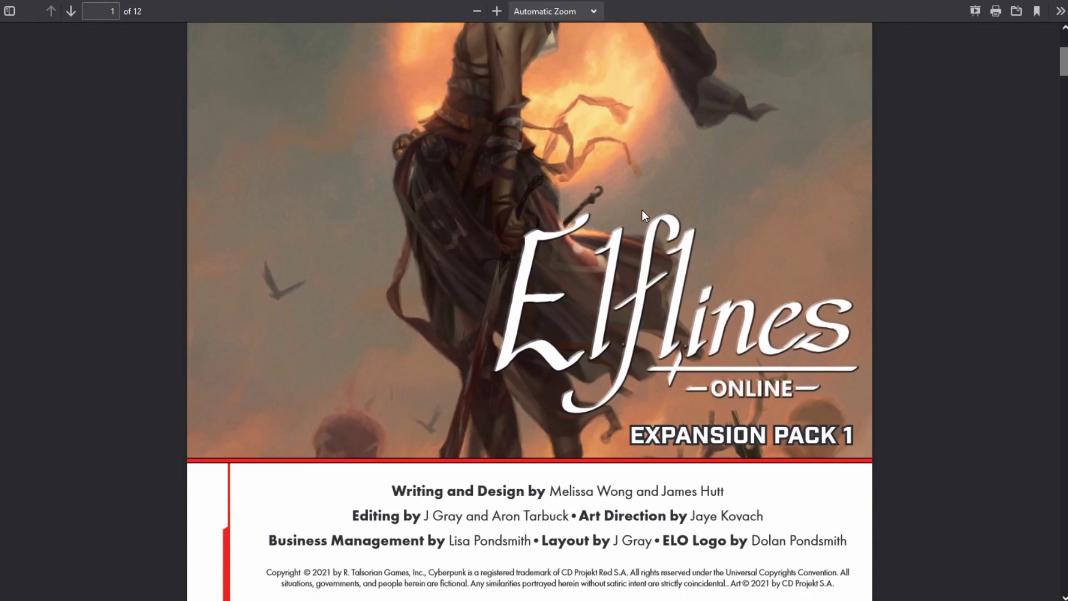
{"action": "scroll", "coordinate": [644, 214], "scroll_direction": "down", "scroll_amount": 20}
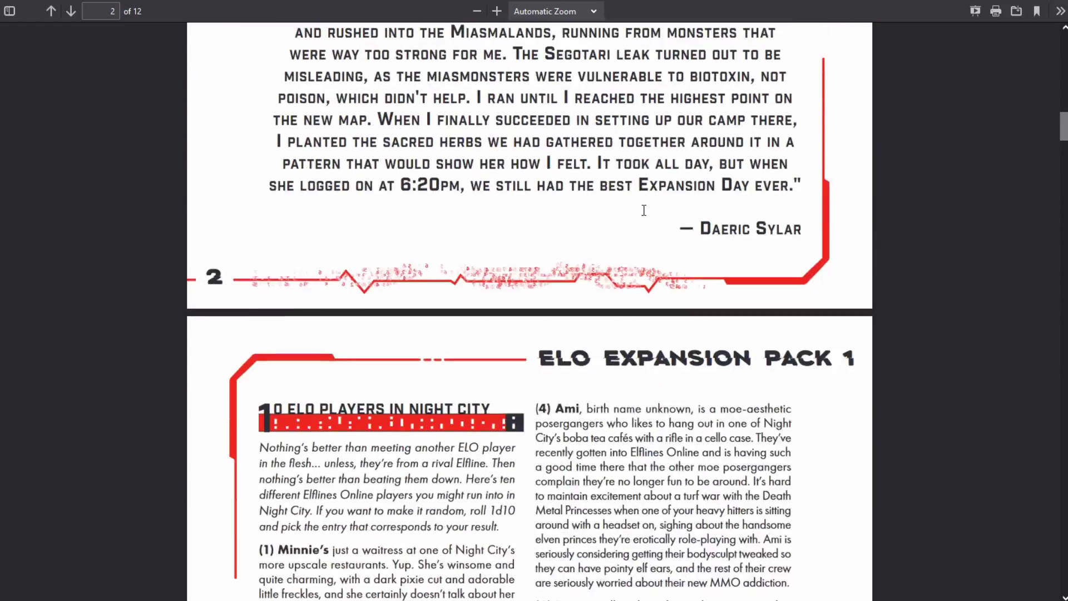
{"action": "scroll", "coordinate": [644, 205], "scroll_direction": "down", "scroll_amount": 20}
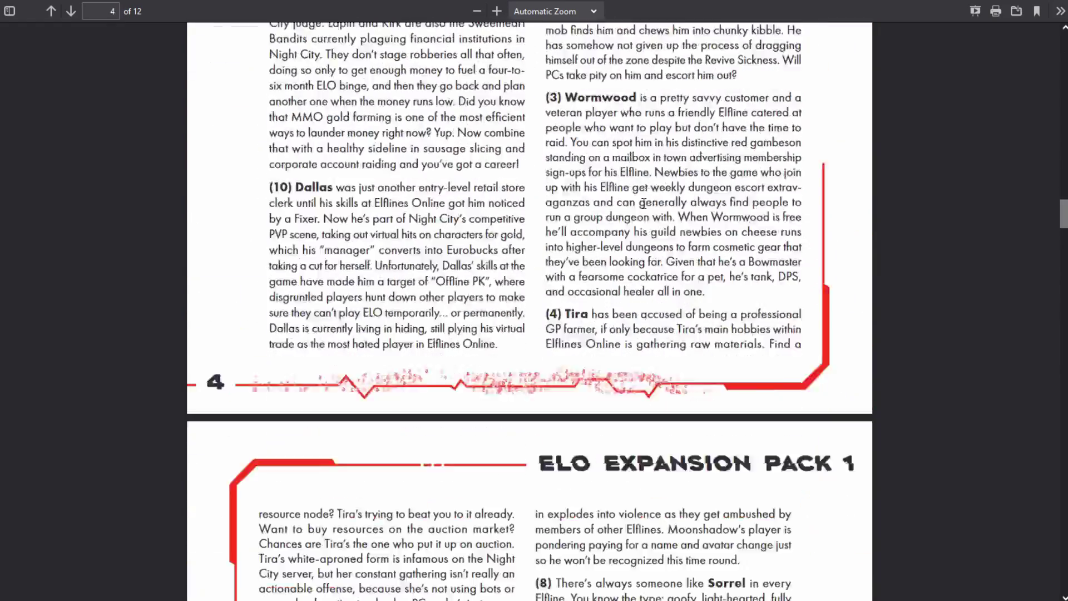
{"action": "scroll", "coordinate": [644, 203], "scroll_direction": "down", "scroll_amount": 20}
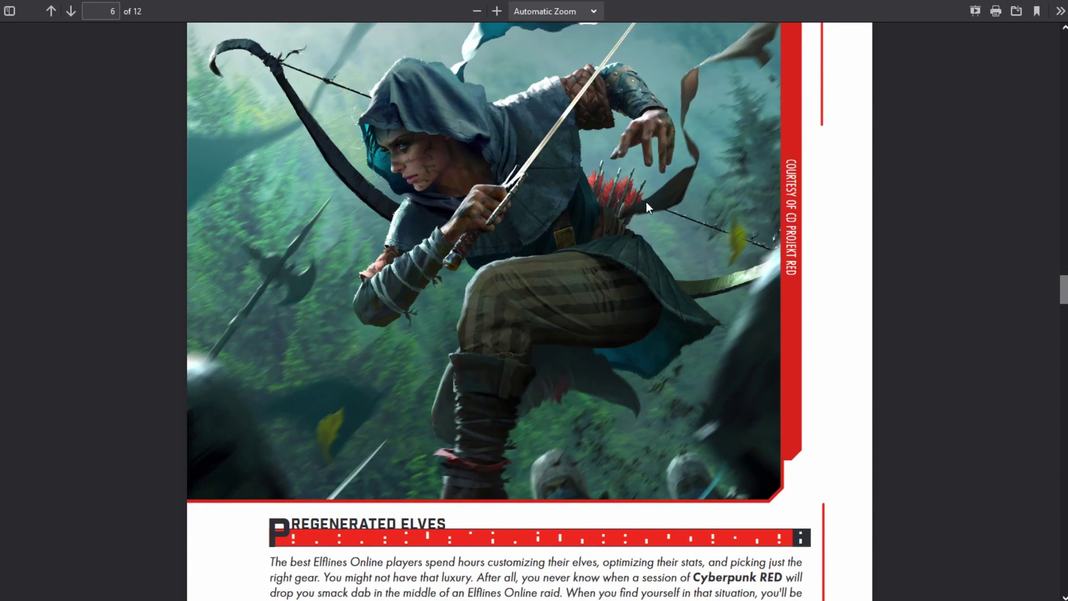
{"action": "scroll", "coordinate": [643, 202], "scroll_direction": "down", "scroll_amount": 20}
{"action": "scroll", "coordinate": [659, 194], "scroll_direction": "down", "scroll_amount": 2}
{"action": "scroll", "coordinate": [659, 194], "scroll_direction": "up", "scroll_amount": 9}
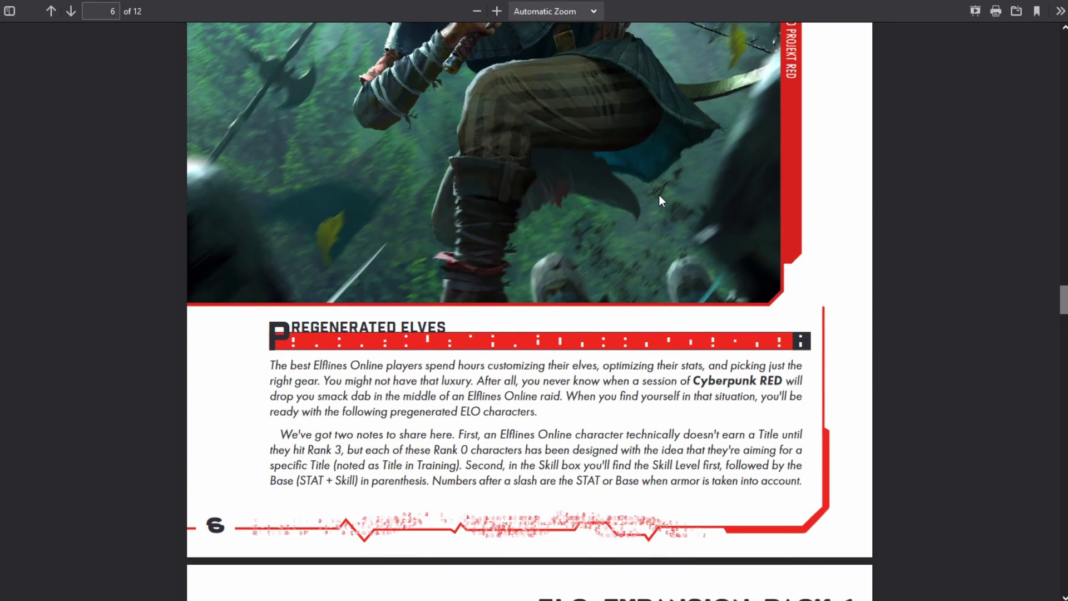
{"action": "scroll", "coordinate": [660, 200], "scroll_direction": "down", "scroll_amount": 10}
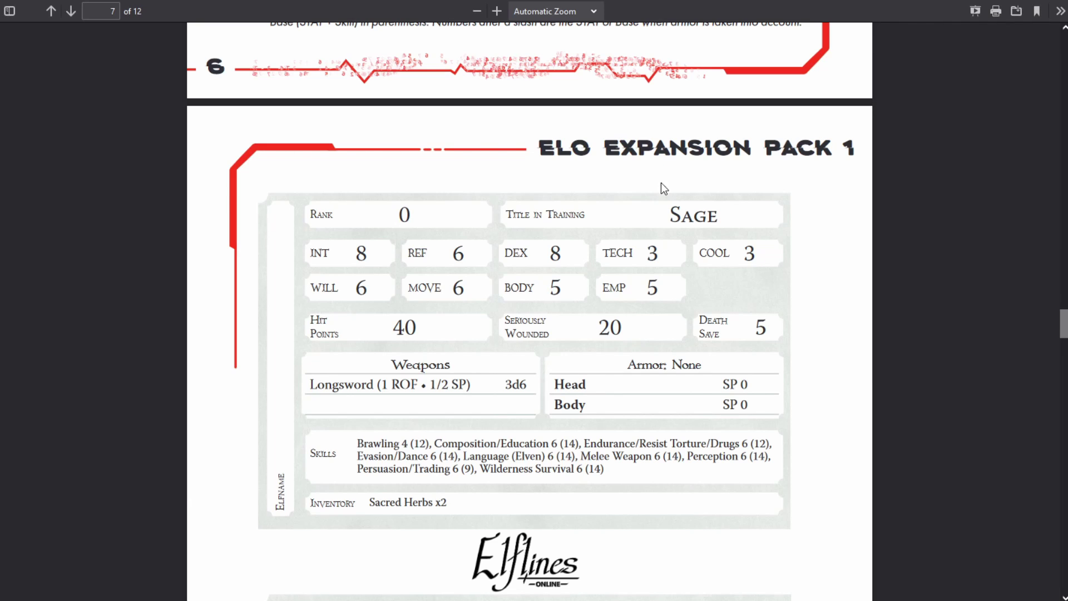
{"action": "scroll", "coordinate": [666, 199], "scroll_direction": "down", "scroll_amount": 2}
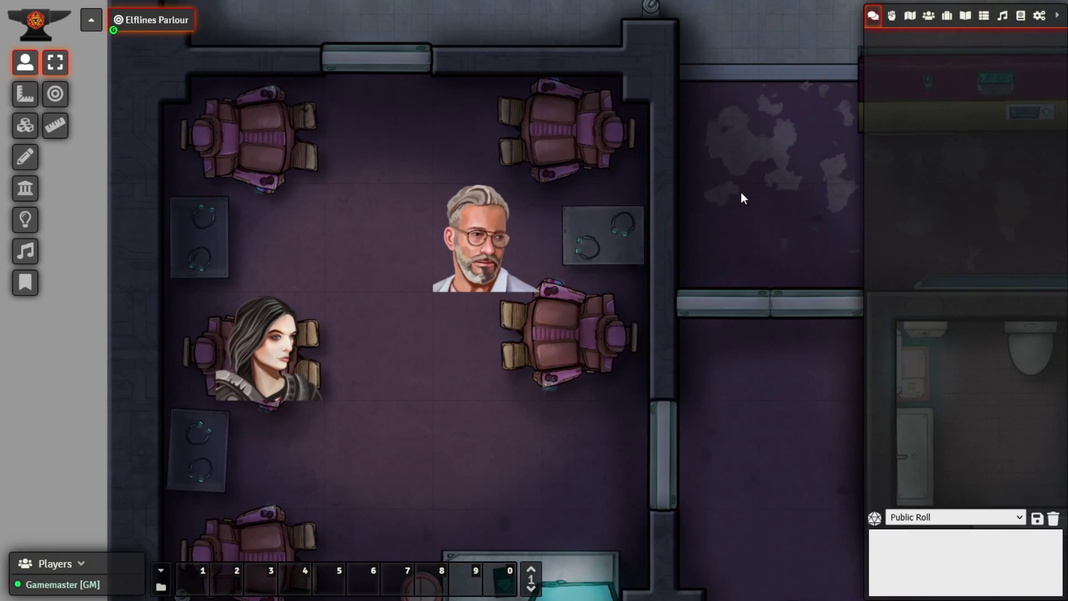
- Import the Create an Elflines Online Character macro from the Elflines Online Macros compendium and save it
{"action": "left_click", "coordinate": [1021, 16]}
{"action": "scroll", "coordinate": [960, 272], "scroll_direction": "down", "scroll_amount": 3}
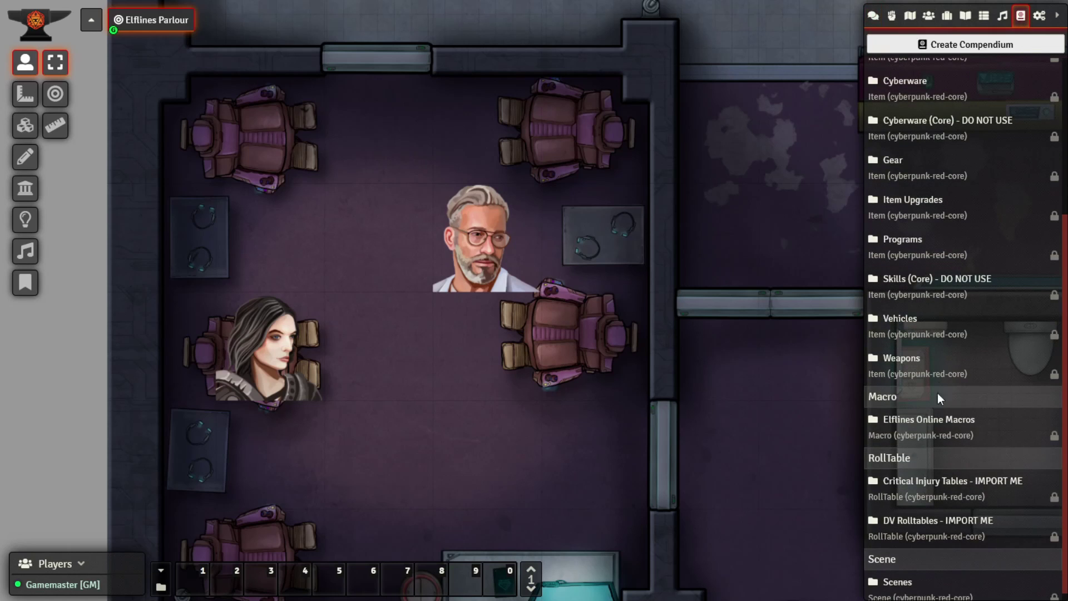
{"action": "left_click", "coordinate": [948, 421]}
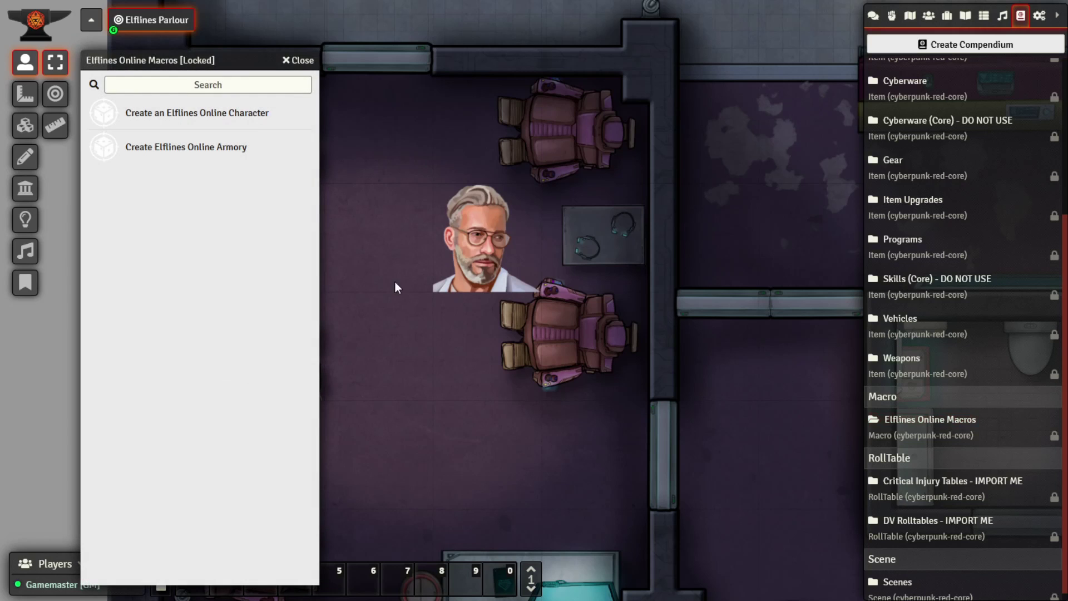
{"action": "right_click", "coordinate": [233, 117]}
{"action": "left_click", "coordinate": [156, 142]}
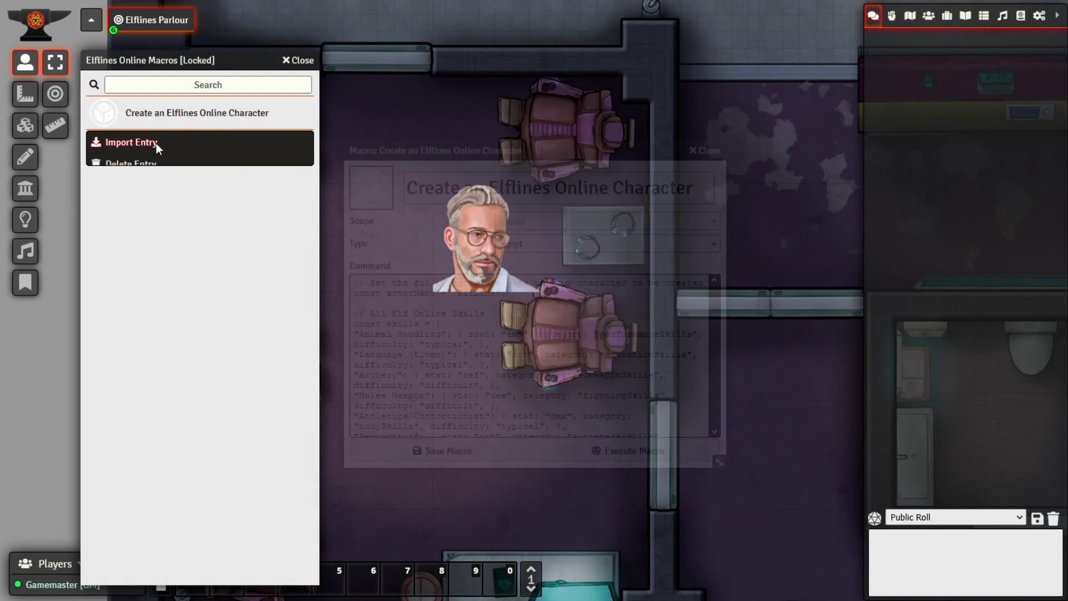
{"action": "left_click", "coordinate": [488, 457]}
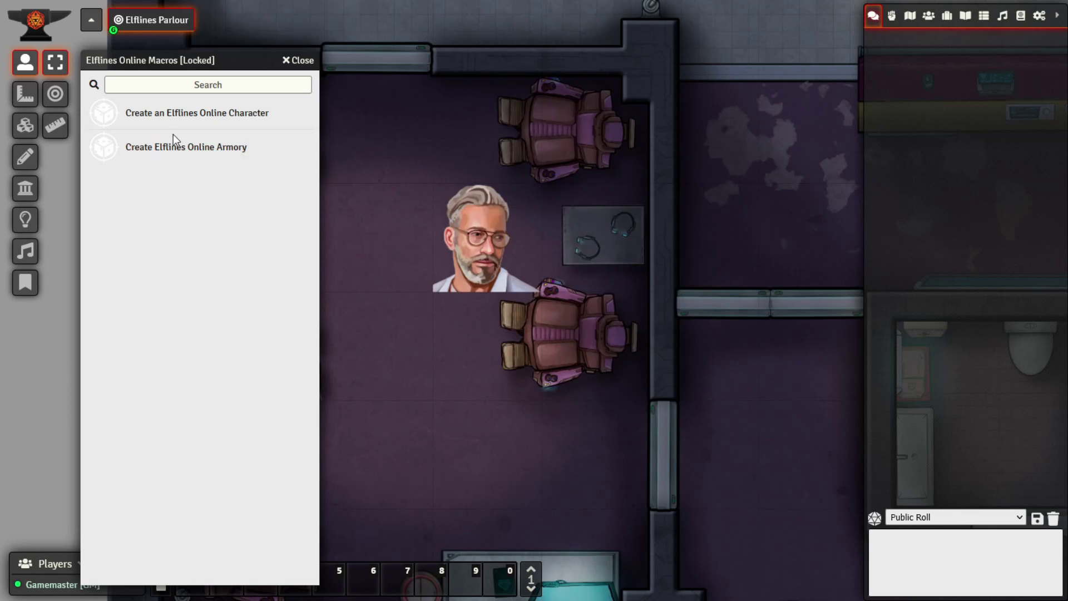
- Import and save the Create Elflines Online Armory macro, and close the compendium
{"action": "right_click", "coordinate": [185, 152]}
{"action": "left_click", "coordinate": [176, 175]}
{"action": "left_click", "coordinate": [439, 451]}
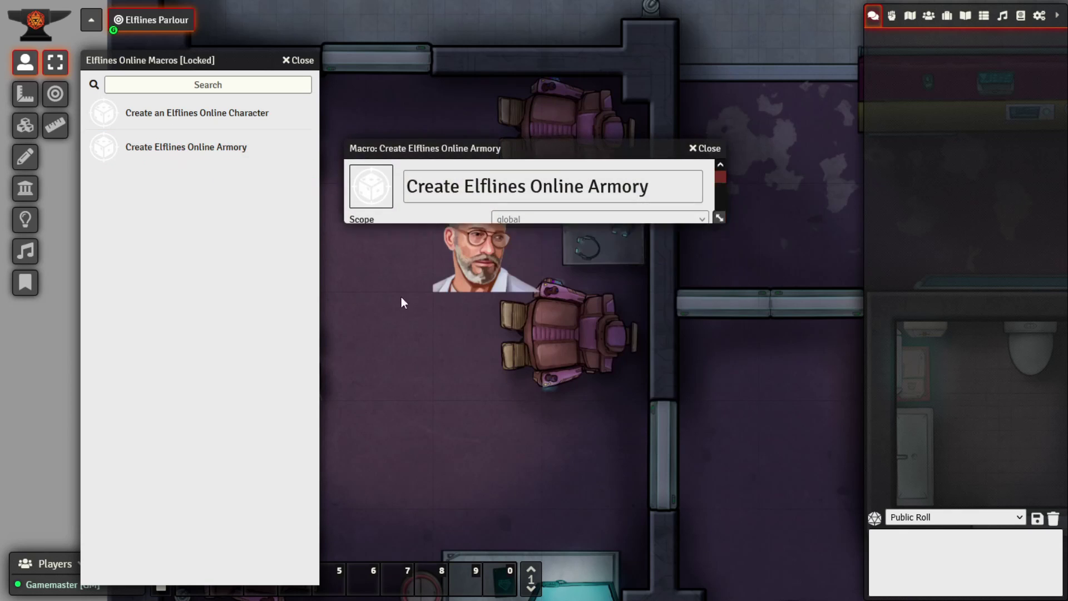
{"action": "key", "text": "Escape"}
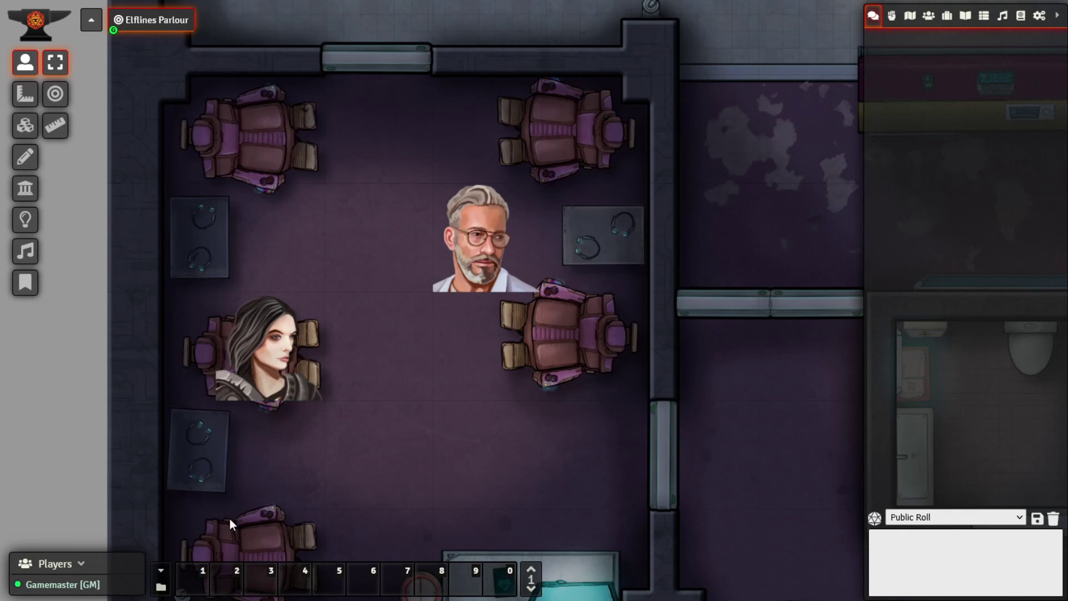
- Execute the Create an Elflines Online Character macro from the Macro Directory and close the macro windows
{"action": "left_click", "coordinate": [161, 588]}
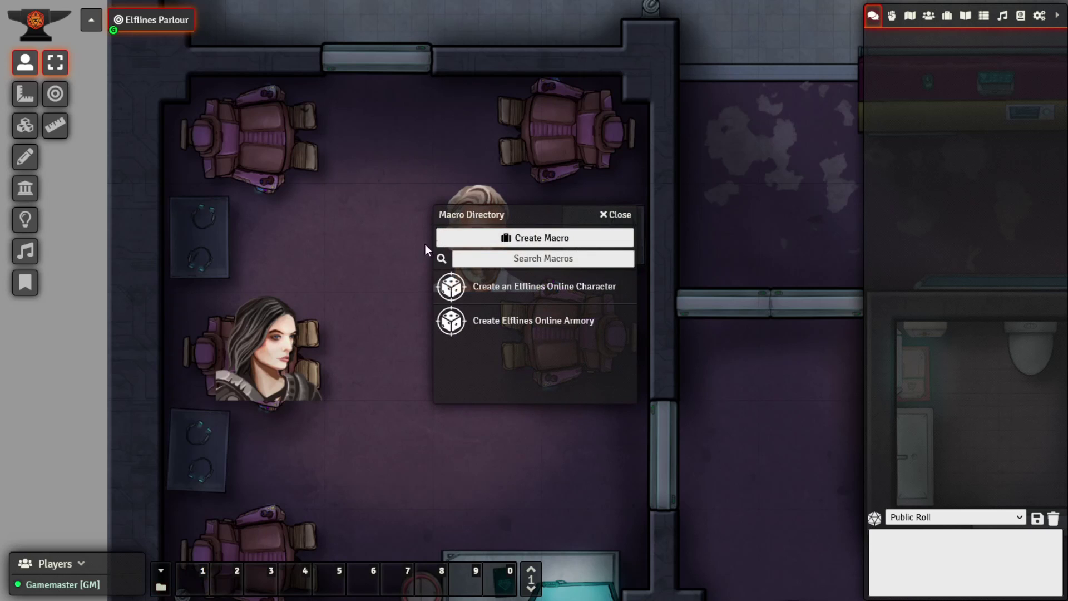
{"action": "left_click_drag", "start_coordinate": [501, 214], "coordinate": [402, 143]}
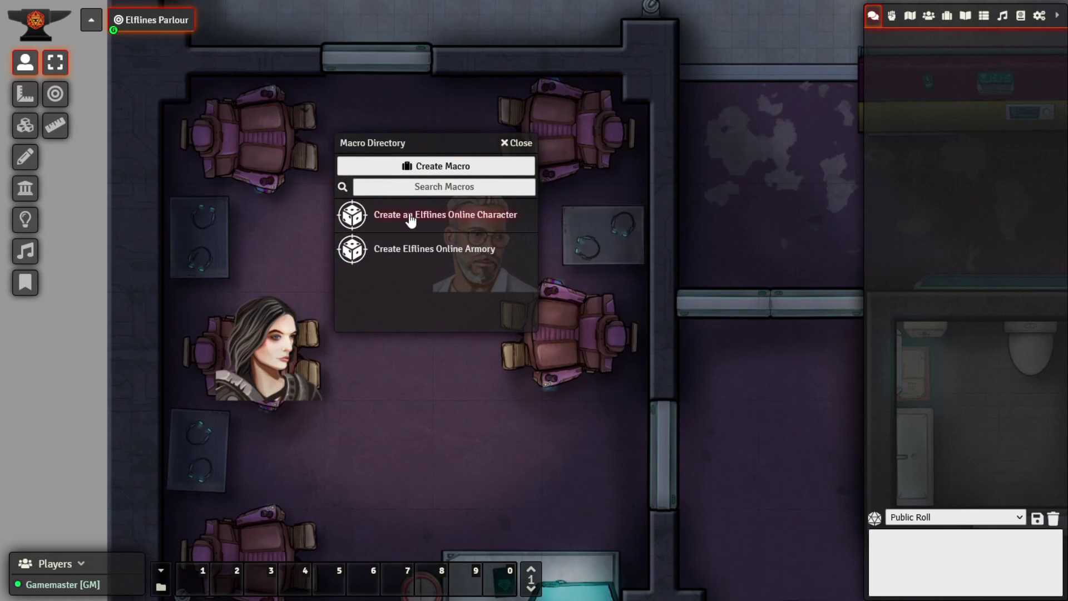
{"action": "left_click", "coordinate": [927, 17]}
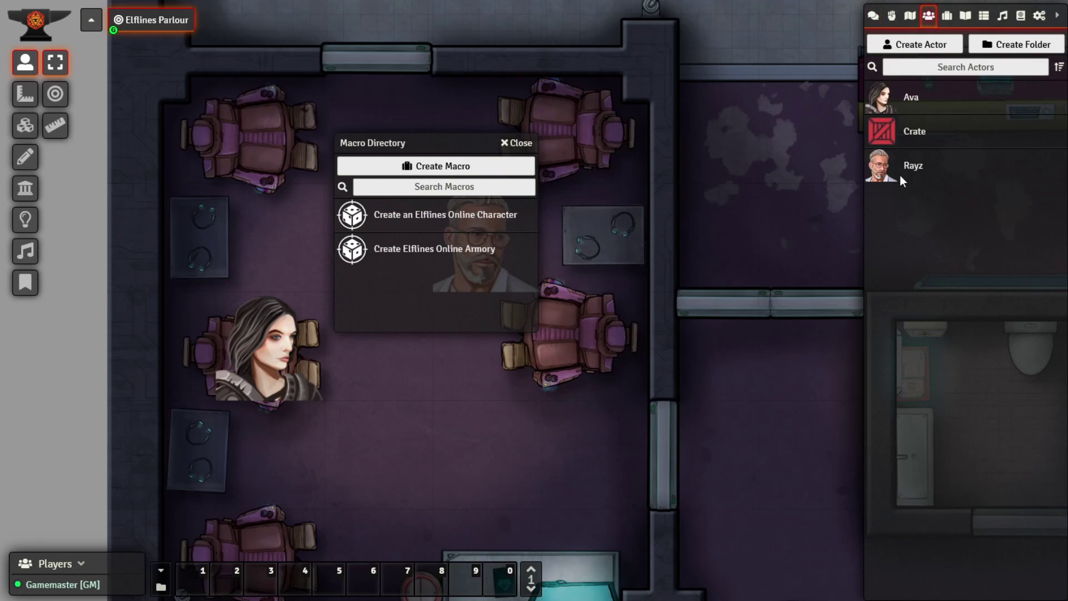
{"action": "right_click", "coordinate": [447, 225]}
{"action": "left_click", "coordinate": [437, 221]}
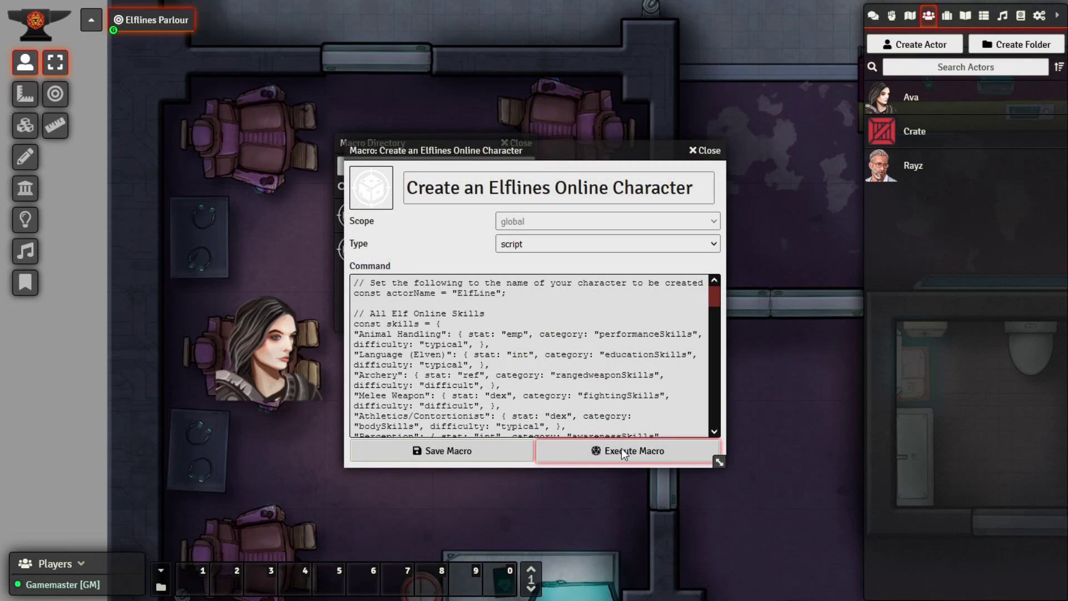
{"action": "left_click", "coordinate": [623, 452]}
{"action": "left_click", "coordinate": [704, 151]}
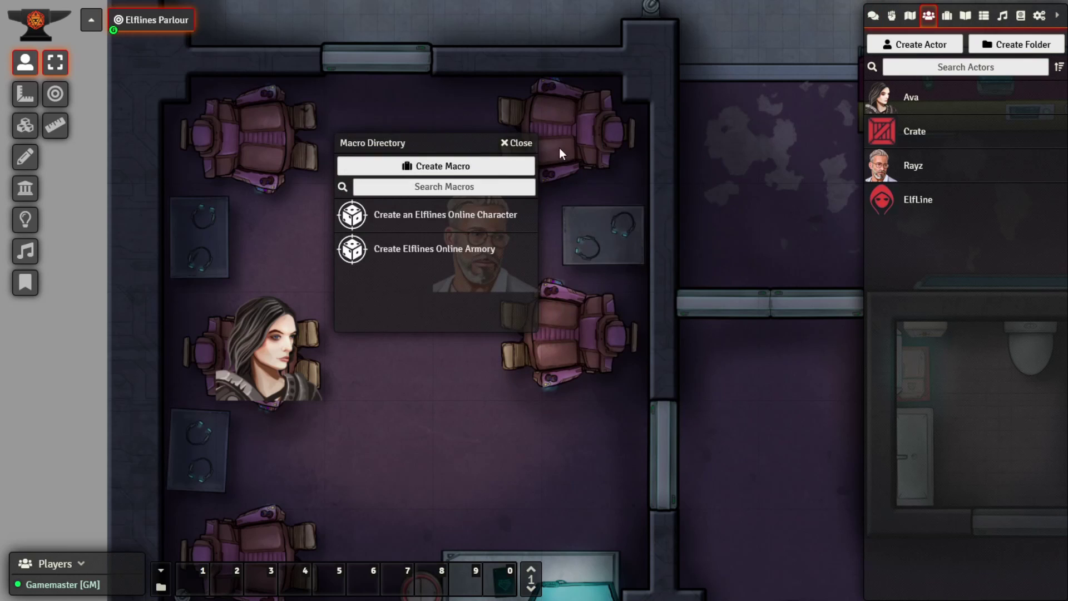
{"action": "left_click", "coordinate": [519, 143]}
- Open the ElfLine actor's sheet, enlarge it to examine its skill list in full, and close it
{"action": "left_click", "coordinate": [922, 204]}
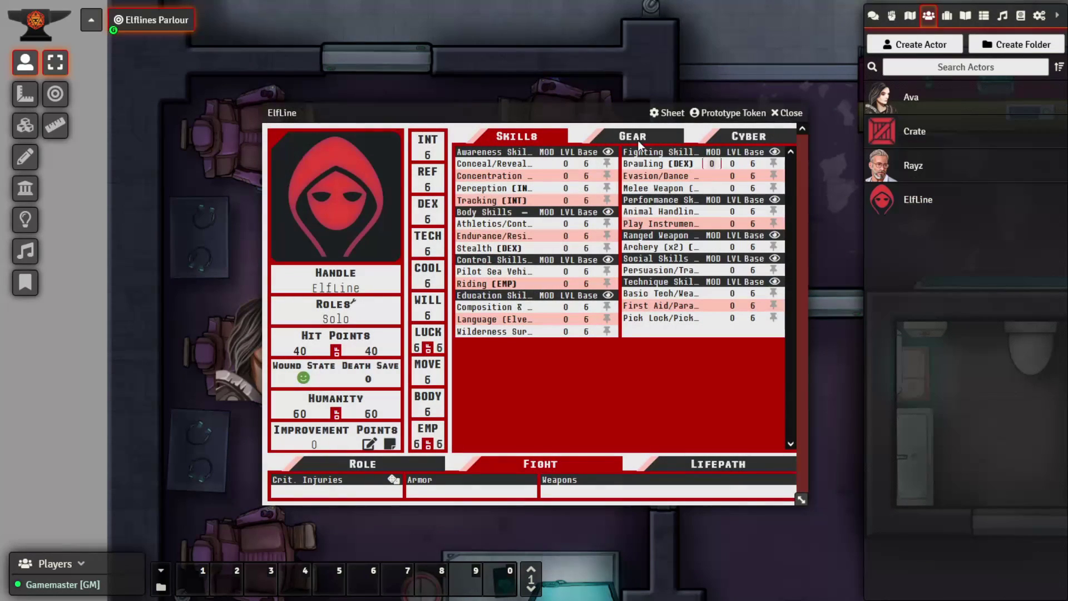
{"action": "left_click_drag", "start_coordinate": [556, 105], "coordinate": [466, 67]}
{"action": "left_click_drag", "start_coordinate": [709, 461], "coordinate": [995, 502]}
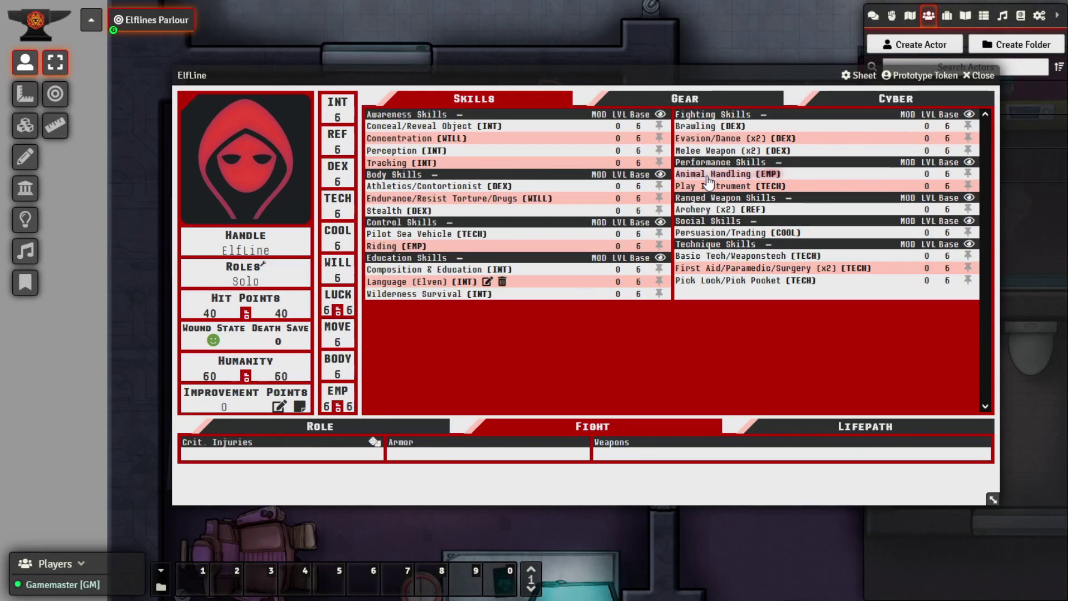
{"action": "left_click_drag", "start_coordinate": [616, 83], "coordinate": [580, 72]}
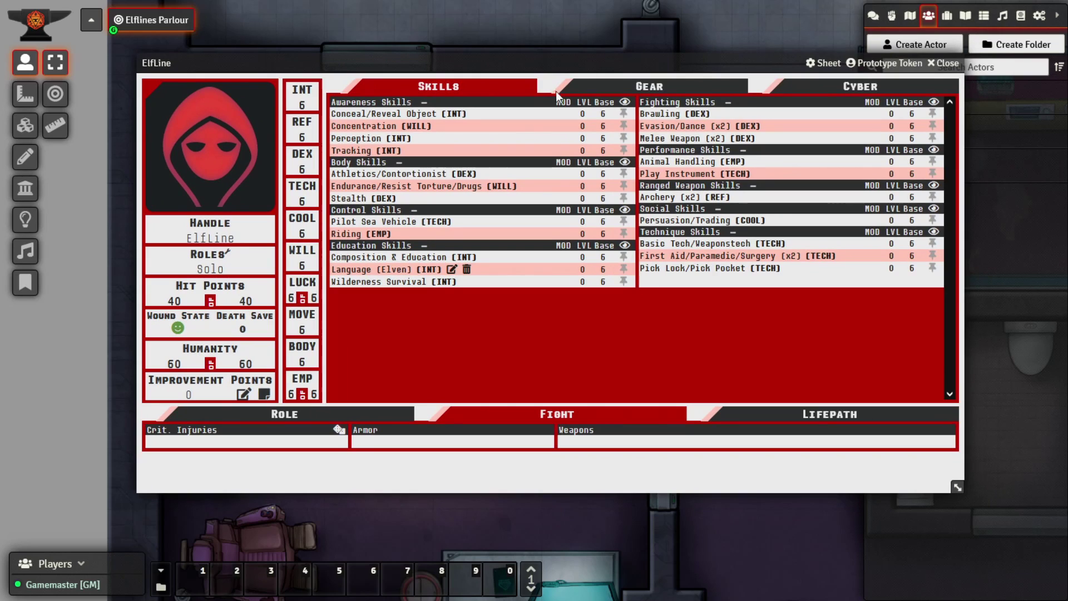
{"action": "left_click", "coordinate": [942, 63]}
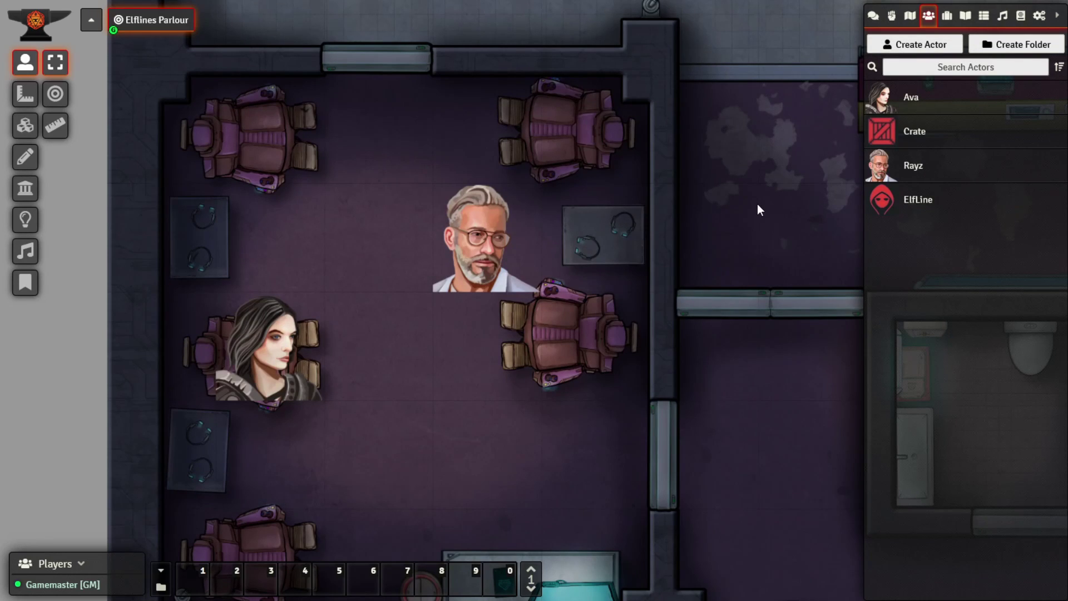
- Execute the Create Elflines Online Armory macro and close the macro windows
{"action": "left_click", "coordinate": [161, 586]}
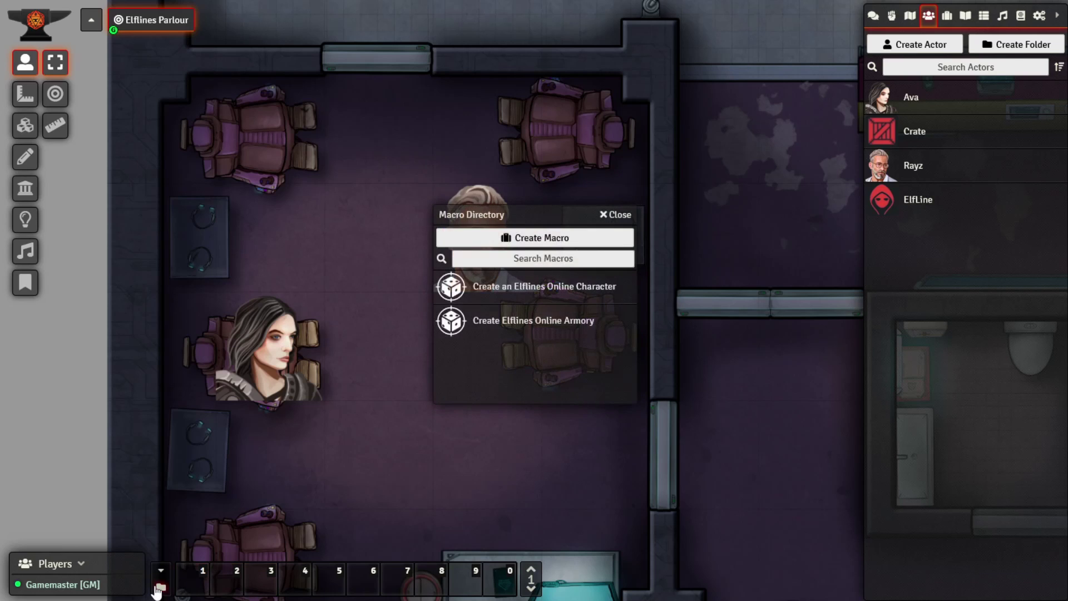
{"action": "left_click", "coordinate": [498, 323]}
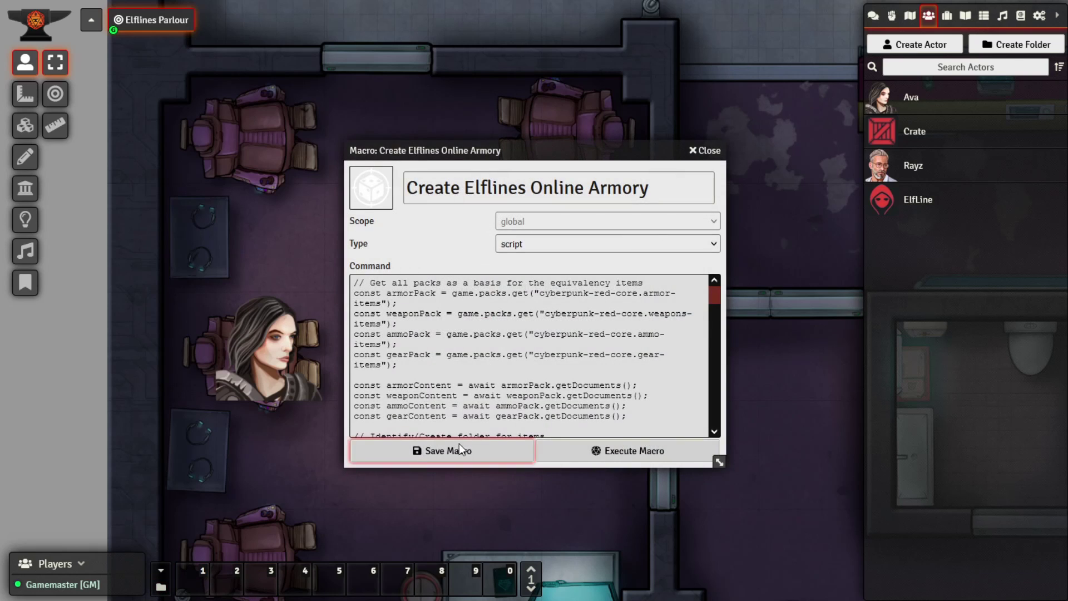
{"action": "left_click", "coordinate": [711, 157]}
{"action": "left_click", "coordinate": [615, 213]}
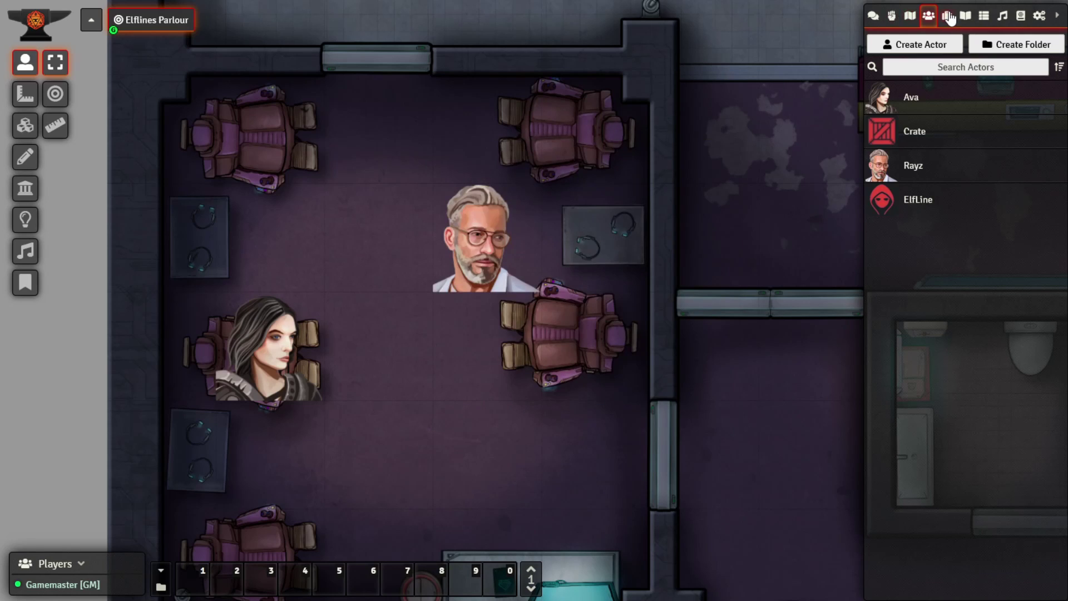
- Expand the Elflines Online Armory item folder and look through its weapons, armor and gear
{"action": "left_click", "coordinate": [947, 16]}
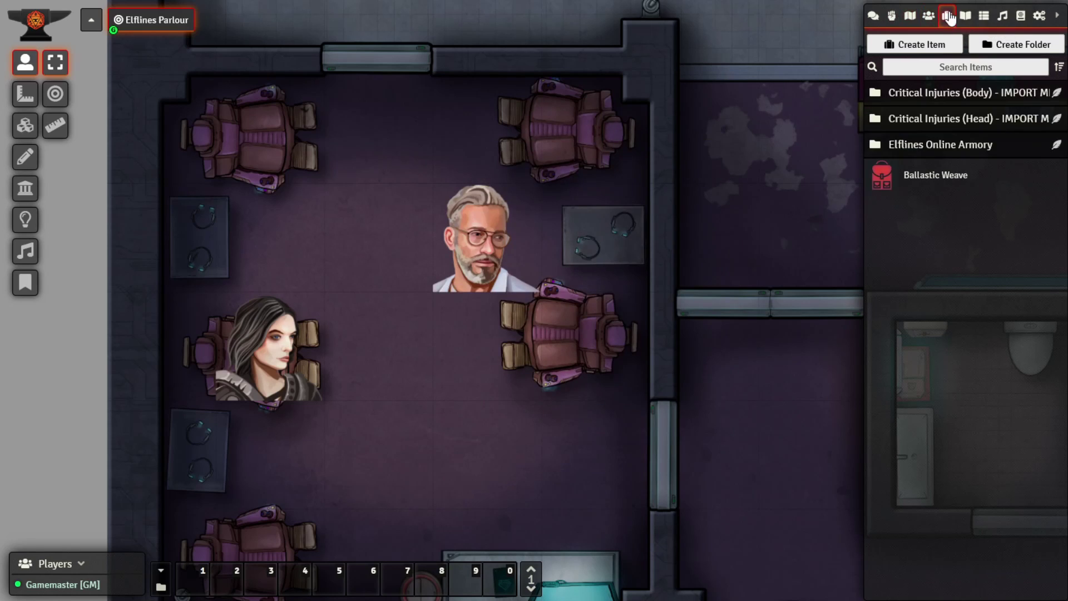
{"action": "left_click", "coordinate": [943, 146]}
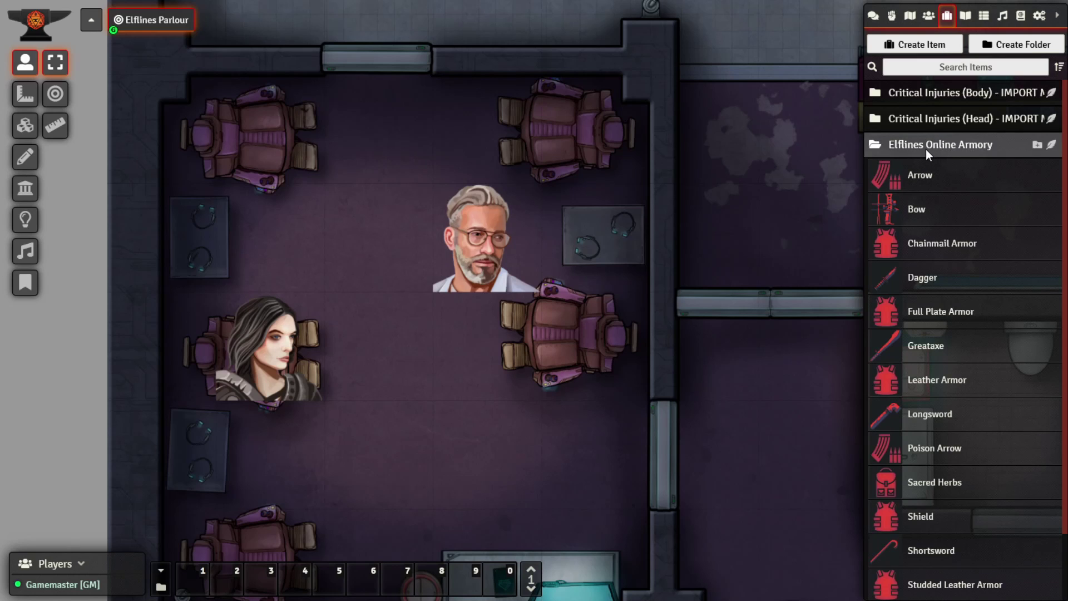
{"action": "scroll", "coordinate": [936, 172], "scroll_direction": "down", "scroll_amount": 1}
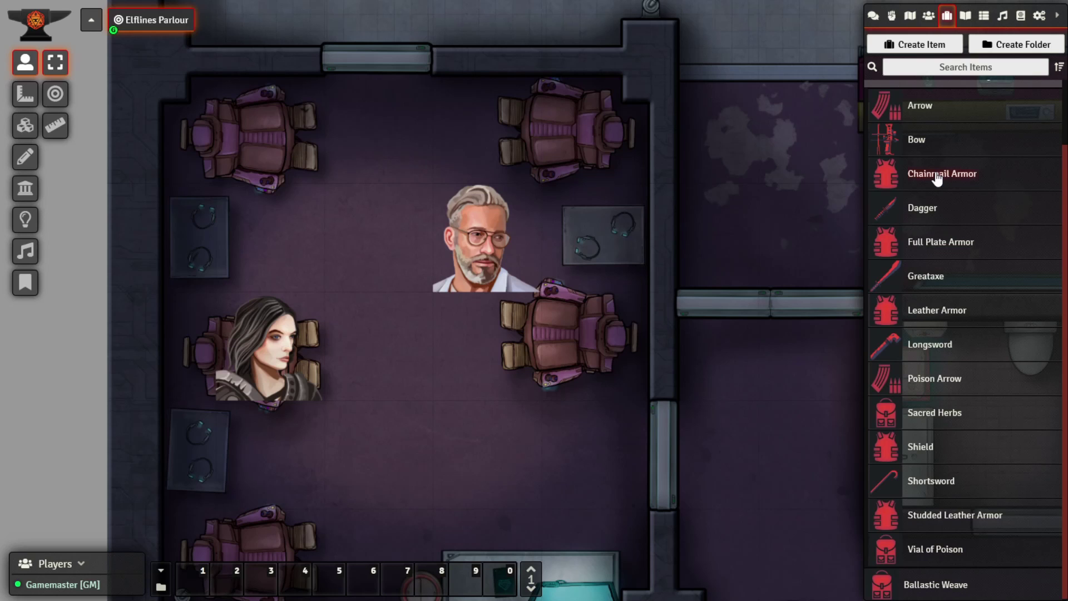
- Add the Longsword and Sacred Herbs from the armory folder to the ElfLine actor and set the Sacred Herbs quantity to 2
{"action": "left_click", "coordinate": [928, 16]}
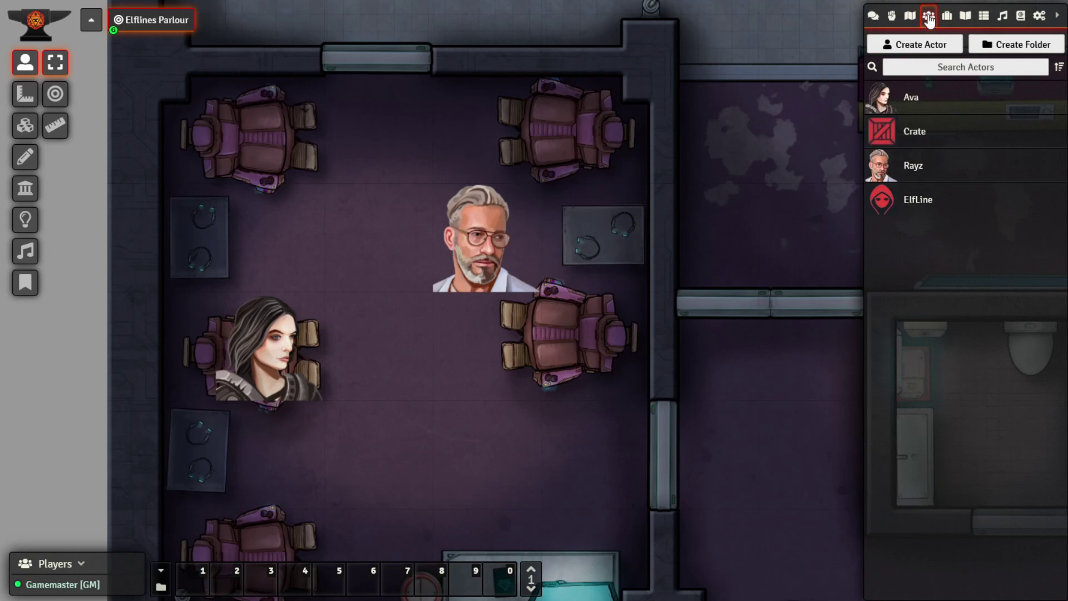
{"action": "left_click", "coordinate": [926, 205]}
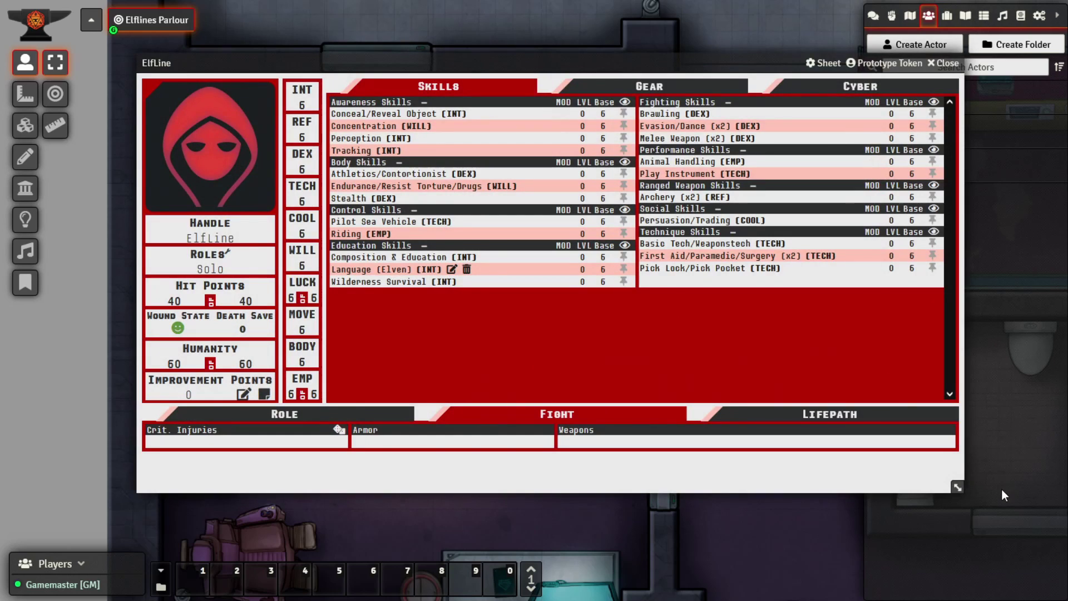
{"action": "left_click_drag", "start_coordinate": [958, 487], "coordinate": [709, 488]}
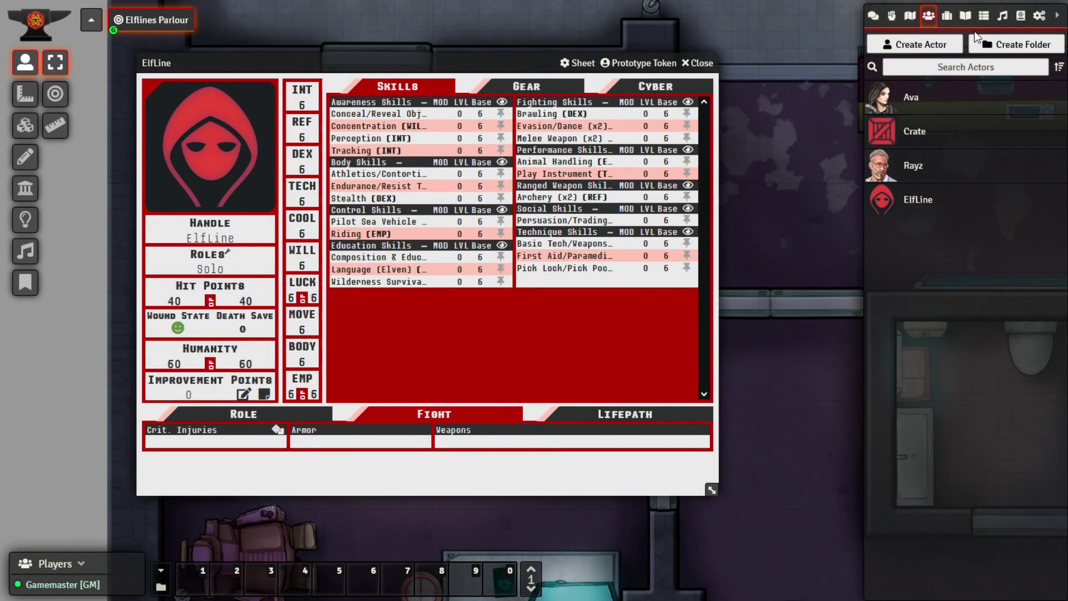
{"action": "left_click", "coordinate": [947, 16]}
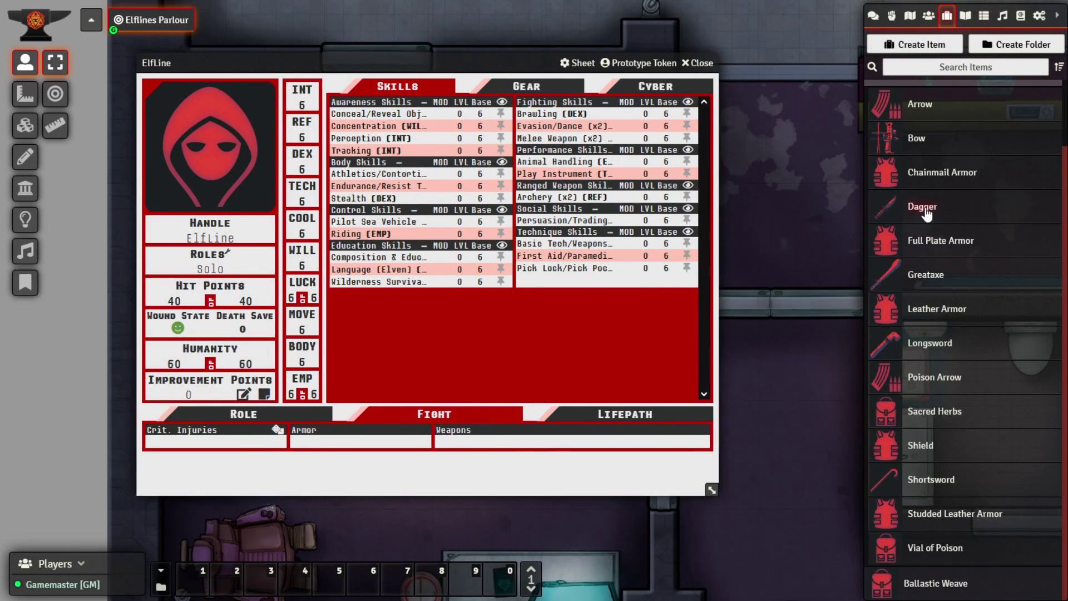
{"action": "left_click_drag", "start_coordinate": [926, 344], "coordinate": [502, 349]}
{"action": "left_click_drag", "start_coordinate": [940, 411], "coordinate": [538, 370]}
{"action": "left_click", "coordinate": [517, 88]}
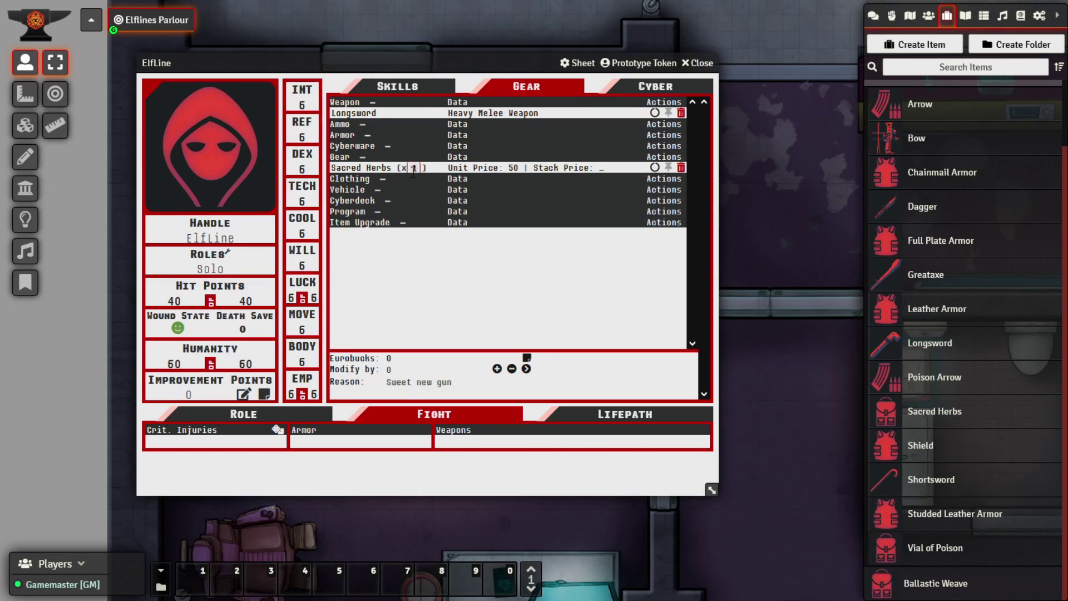
{"action": "type", "text": "2"}
{"action": "key", "text": "Return"}
{"action": "left_click", "coordinate": [404, 89]}
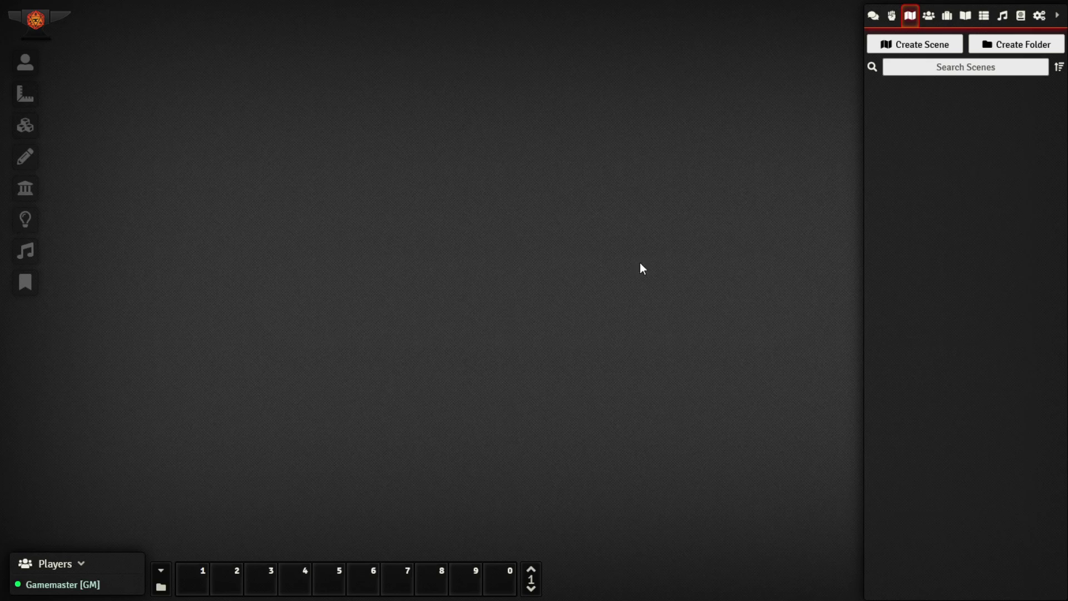
- Browse the Clothing compendium through its fashion styles and close it
{"action": "left_click", "coordinate": [1019, 16]}
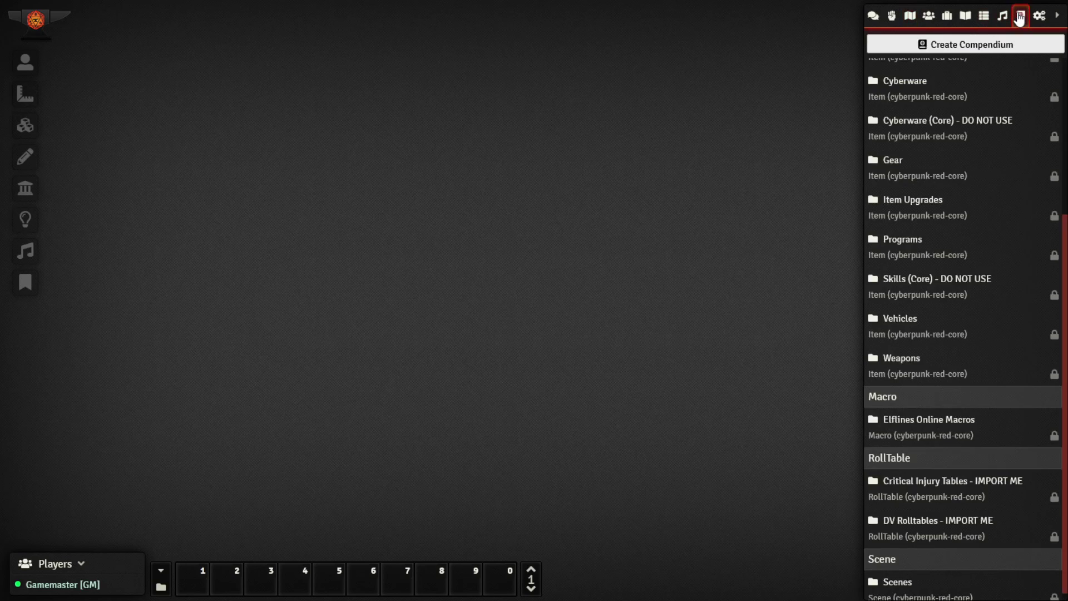
{"action": "scroll", "coordinate": [968, 145], "scroll_direction": "up", "scroll_amount": 4}
{"action": "left_click", "coordinate": [891, 173]}
{"action": "left_click_drag", "start_coordinate": [176, 55], "coordinate": [437, 15]}
{"action": "scroll", "coordinate": [488, 149], "scroll_direction": "down", "scroll_amount": 20}
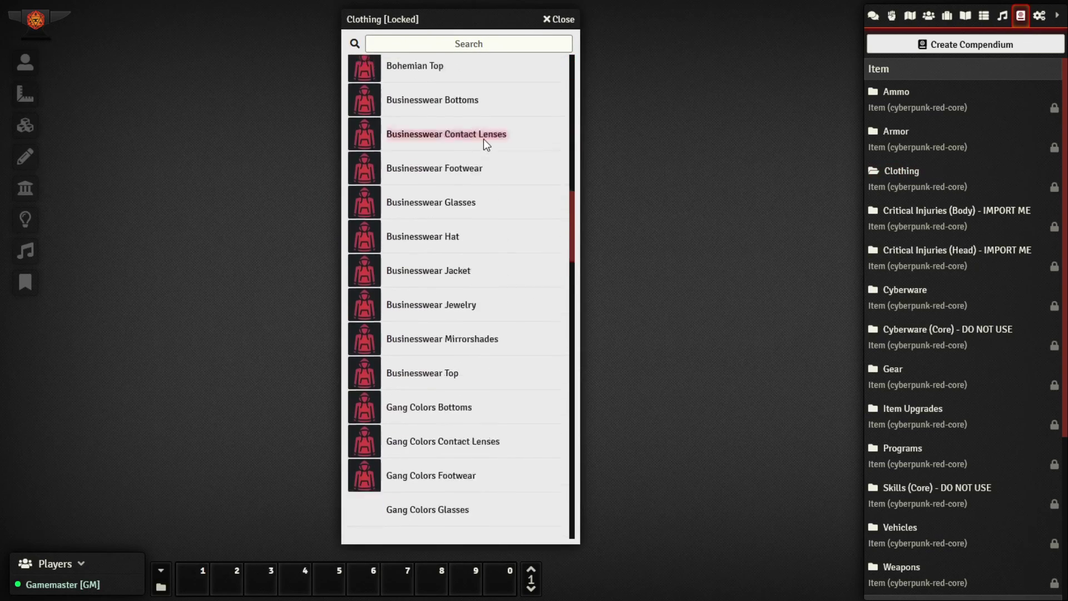
{"action": "scroll", "coordinate": [483, 137], "scroll_direction": "down", "scroll_amount": 15}
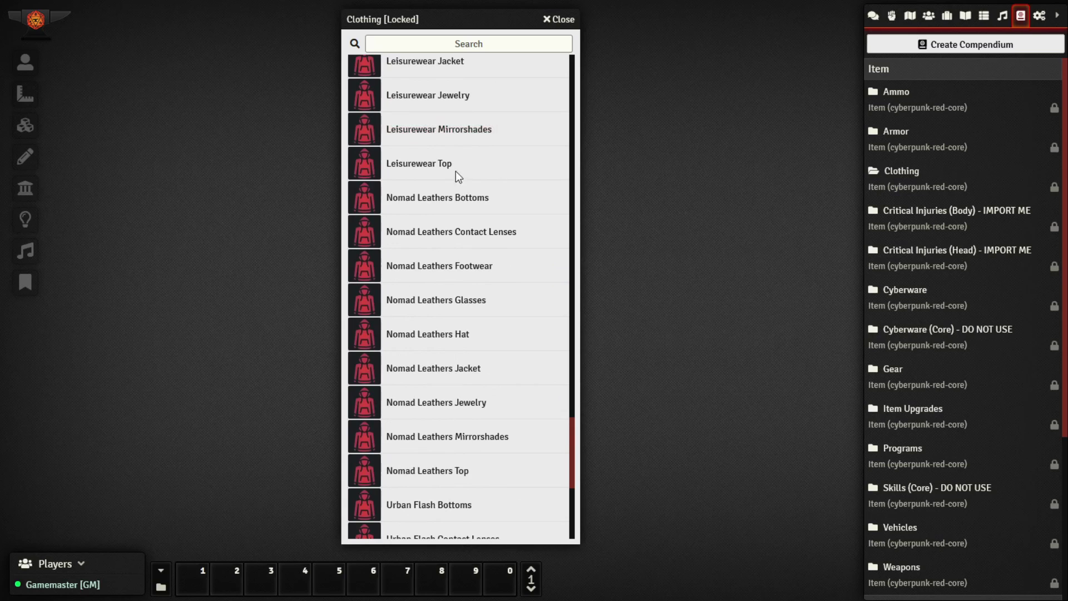
{"action": "left_click", "coordinate": [565, 23]}
- Add the Nomad Leathers Top, Bottoms and Jacket from the Clothing compendium to Ava's gear and close the compendium
{"action": "left_click", "coordinate": [929, 17]}
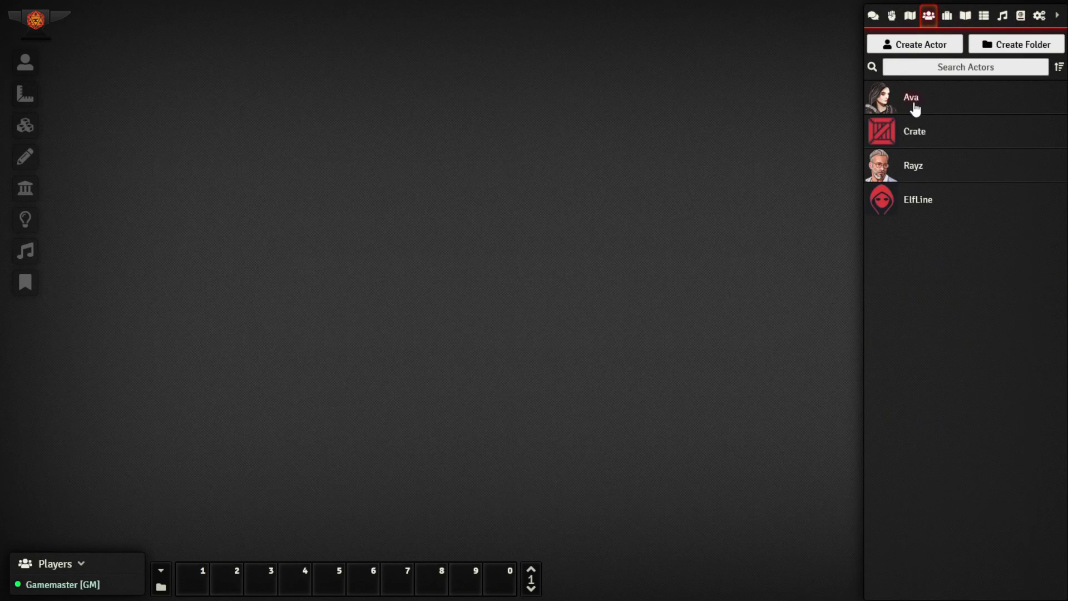
{"action": "left_click", "coordinate": [915, 106]}
{"action": "left_click_drag", "start_coordinate": [763, 520], "coordinate": [667, 507]}
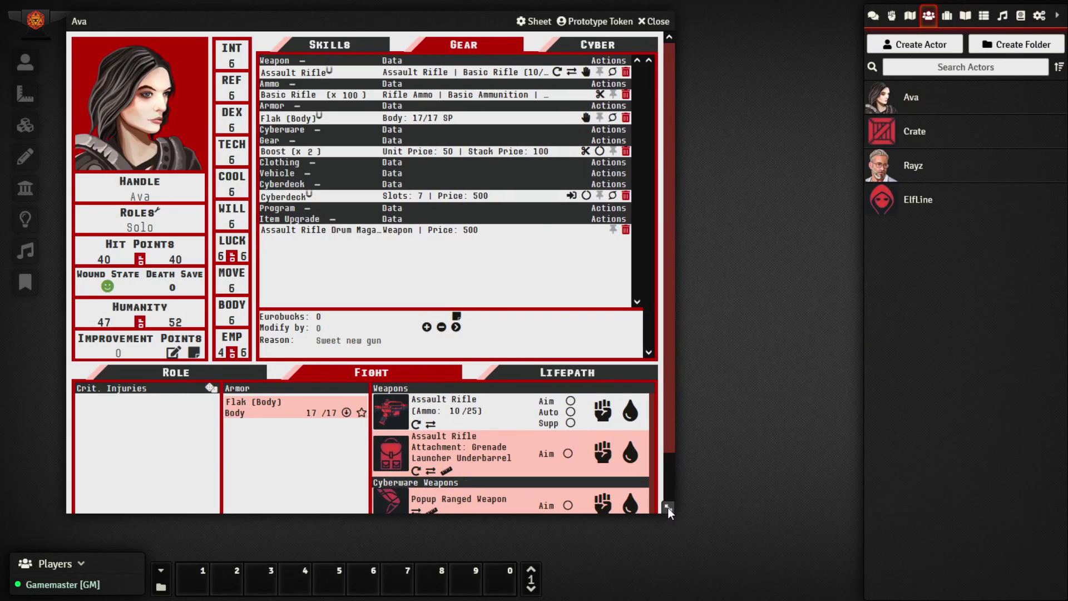
{"action": "left_click", "coordinate": [1020, 18]}
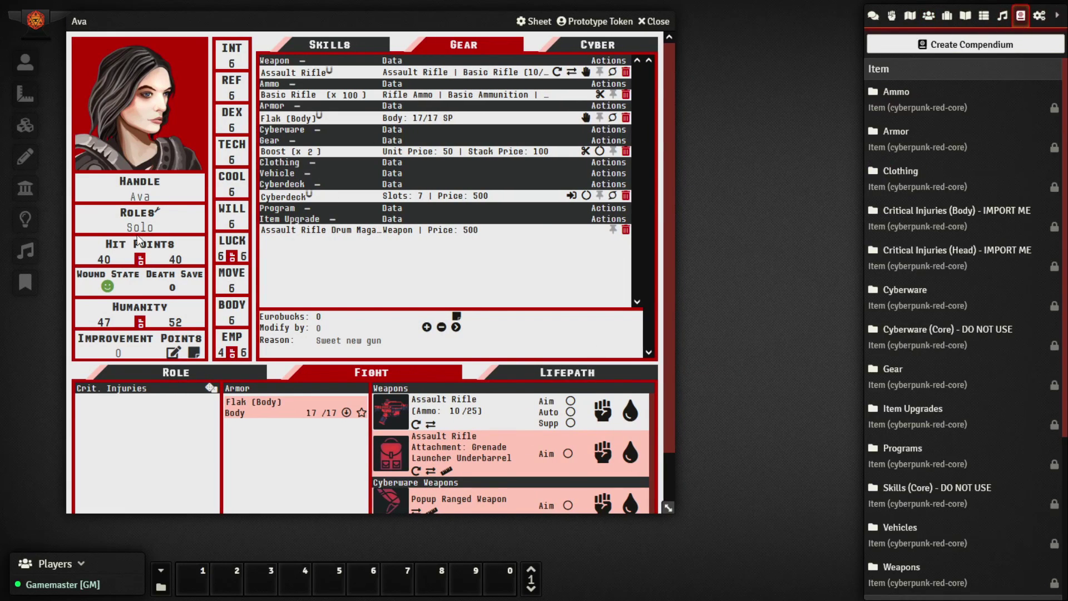
{"action": "left_click", "coordinate": [901, 171]}
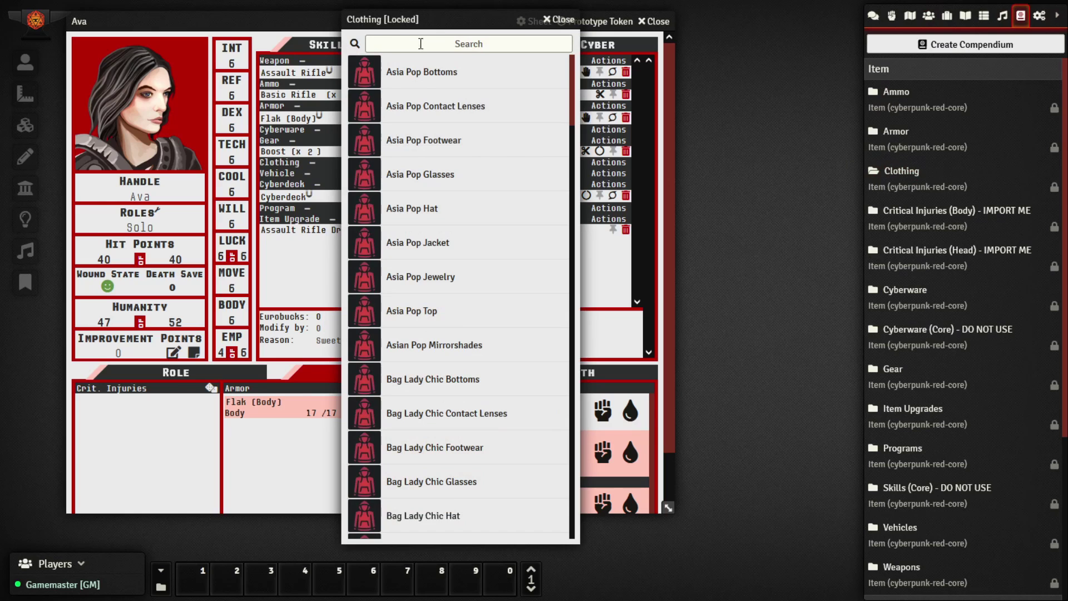
{"action": "left_click_drag", "start_coordinate": [579, 33], "coordinate": [844, 43]}
{"action": "scroll", "coordinate": [863, 185], "scroll_direction": "down", "scroll_amount": 6}
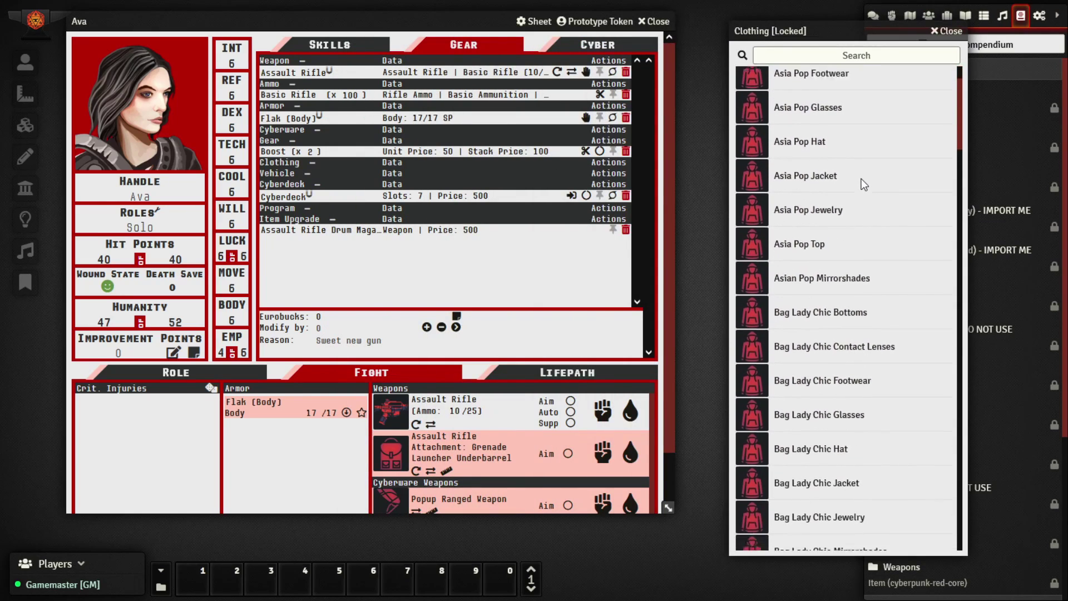
{"action": "scroll", "coordinate": [861, 179], "scroll_direction": "down", "scroll_amount": 20}
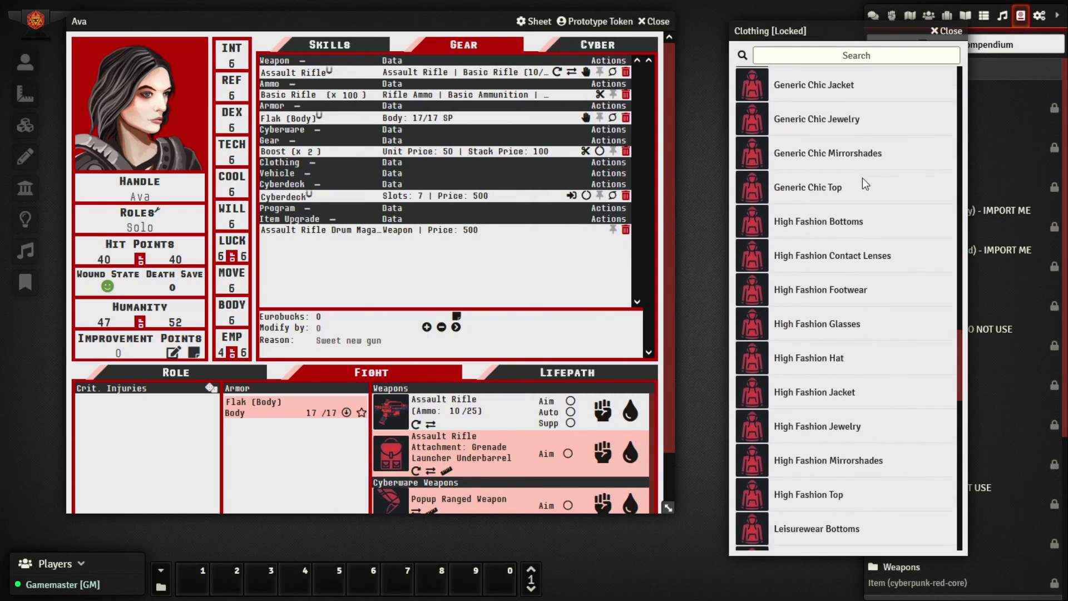
{"action": "scroll", "coordinate": [862, 179], "scroll_direction": "down", "scroll_amount": 5}
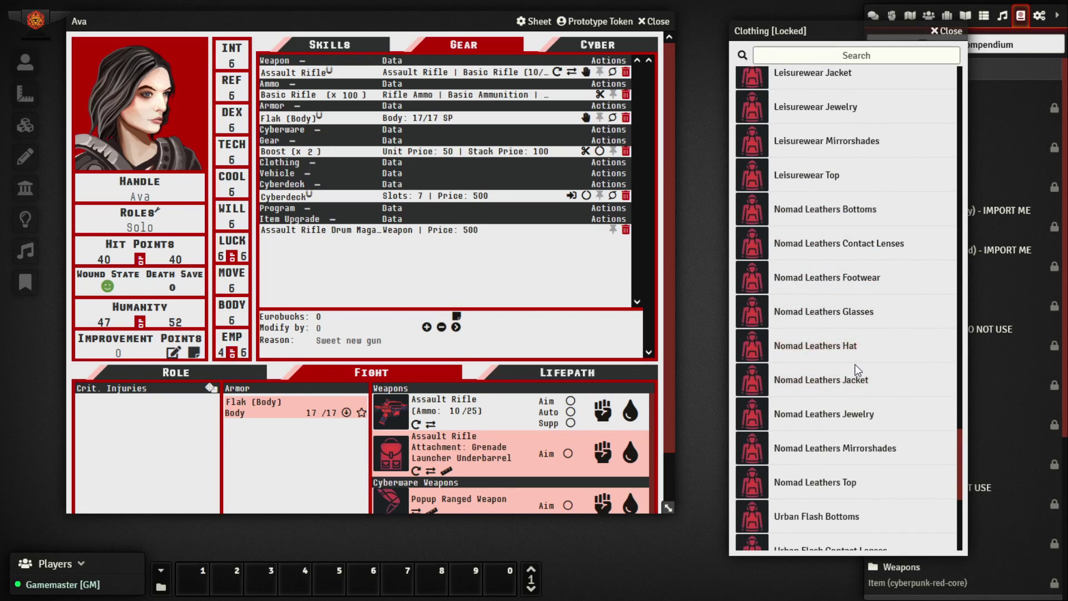
{"action": "left_click_drag", "start_coordinate": [835, 482], "coordinate": [361, 273]}
{"action": "left_click_drag", "start_coordinate": [843, 222], "coordinate": [538, 277]}
{"action": "left_click_drag", "start_coordinate": [837, 372], "coordinate": [456, 285]}
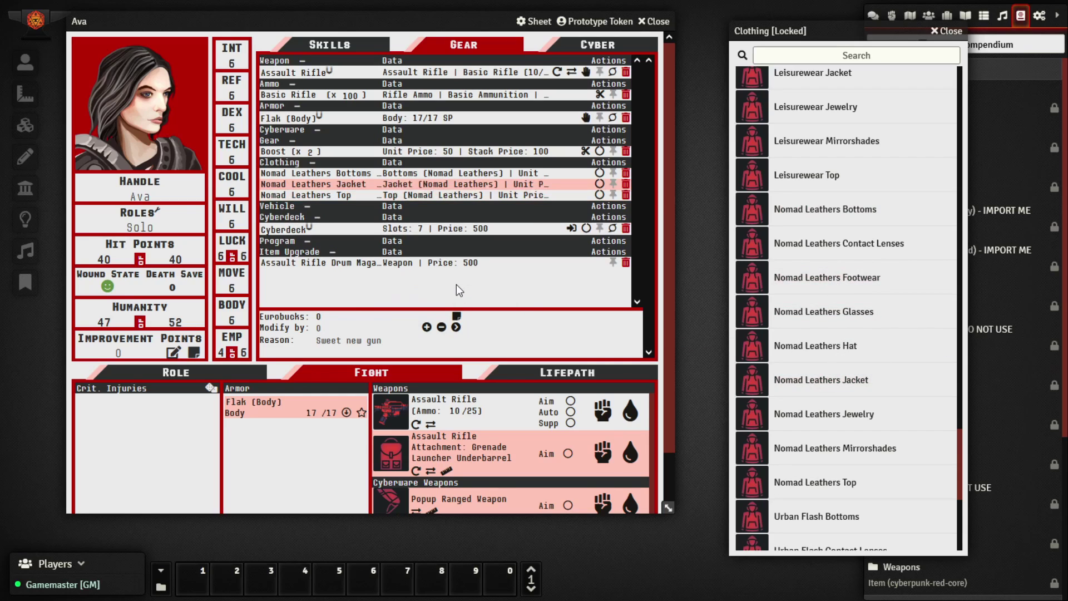
{"action": "left_click", "coordinate": [946, 30]}
- Widen Ava's sheet to read the clothing entries in full, and briefly check the Clothing compendium again
{"action": "left_click_drag", "start_coordinate": [670, 508], "coordinate": [826, 503]}
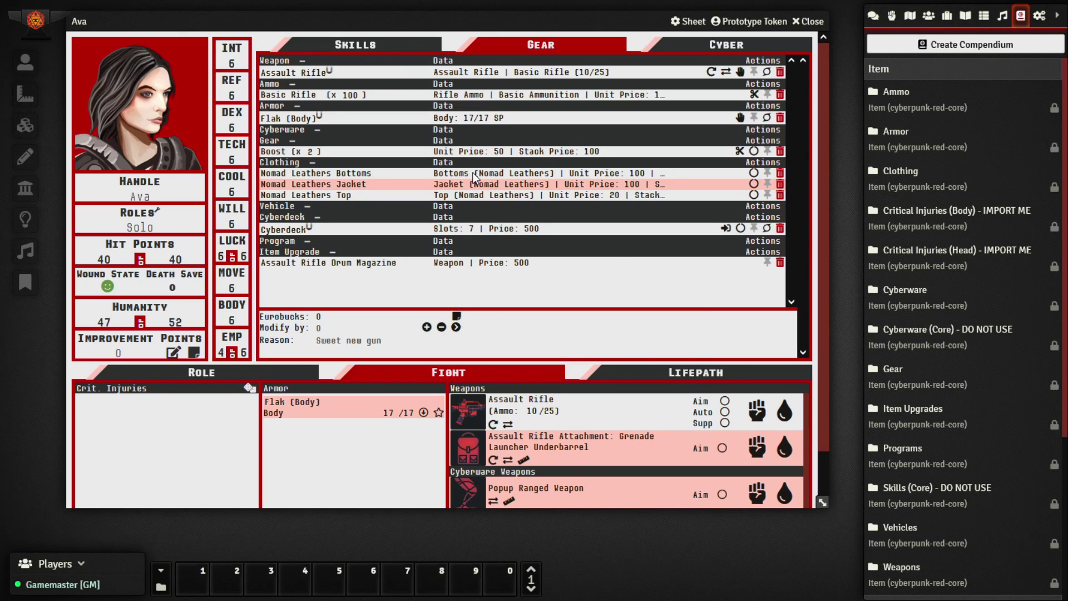
{"action": "left_click", "coordinate": [890, 171]}
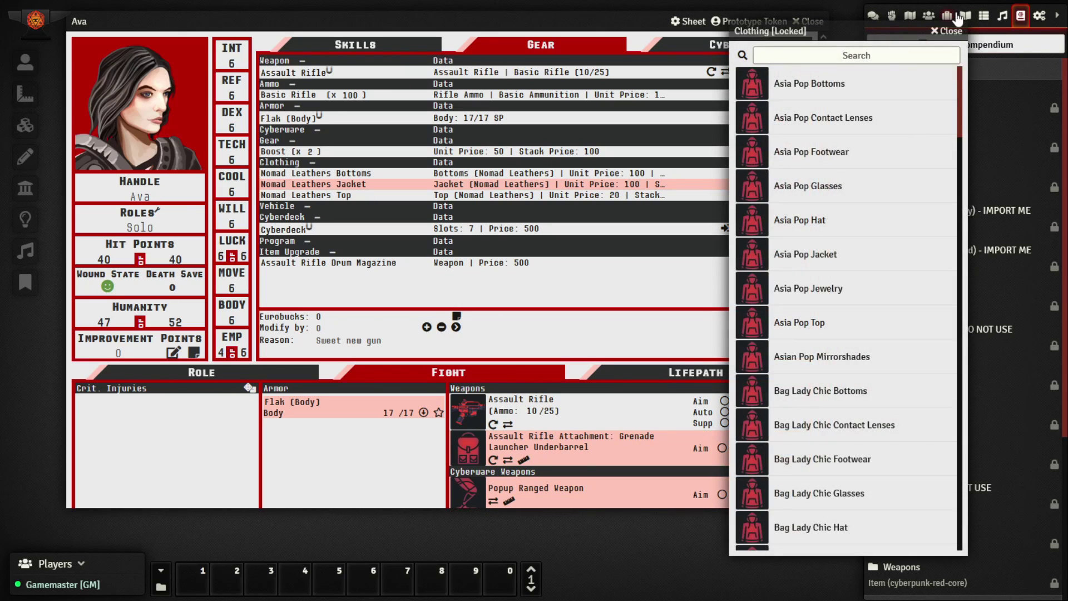
{"action": "left_click", "coordinate": [946, 32]}
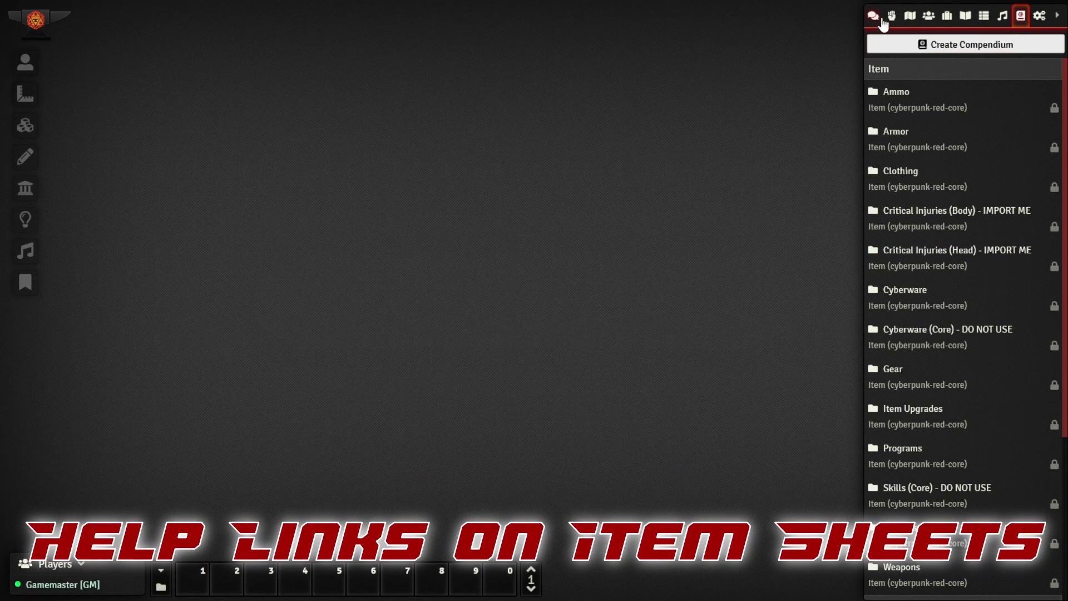
- Collapse the Elflines Online Armory folder in the world items and open the Ballastic Weave item sheet
{"action": "left_click", "coordinate": [947, 16]}
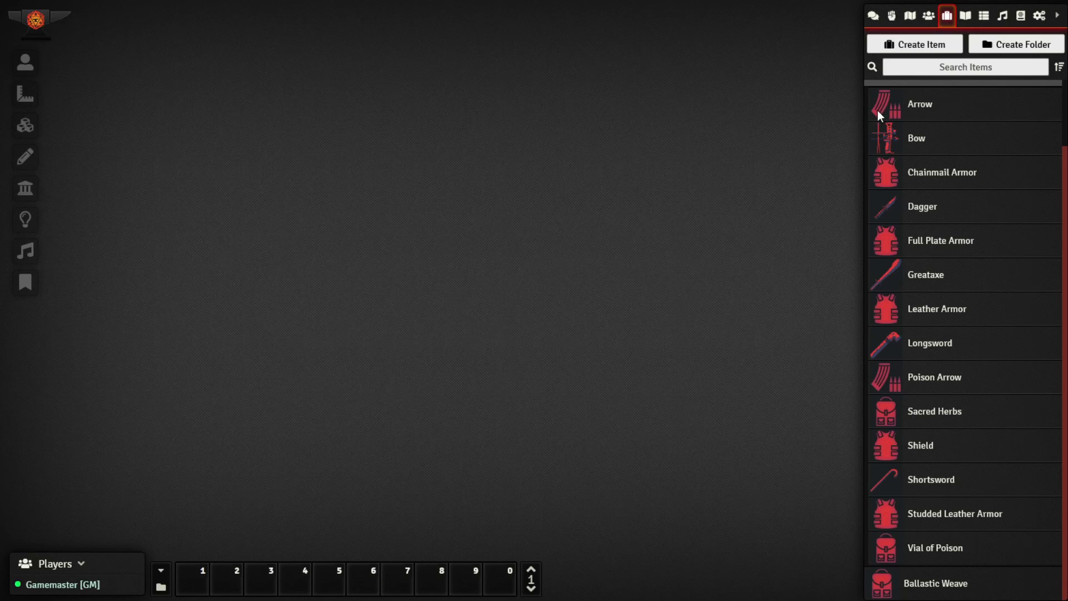
{"action": "scroll", "coordinate": [906, 125], "scroll_direction": "up", "scroll_amount": 1}
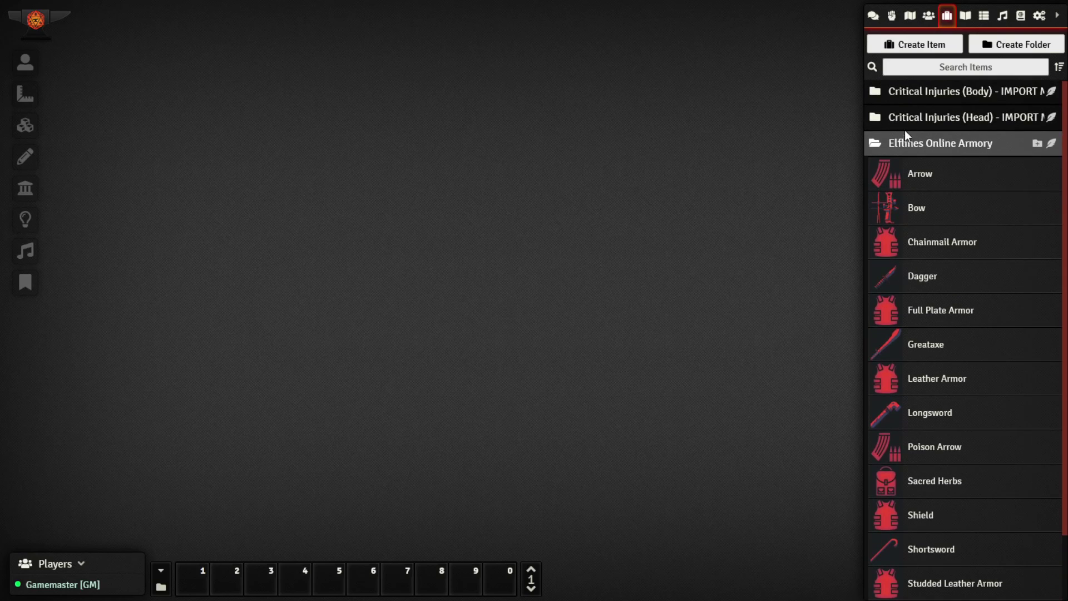
{"action": "left_click", "coordinate": [938, 143]}
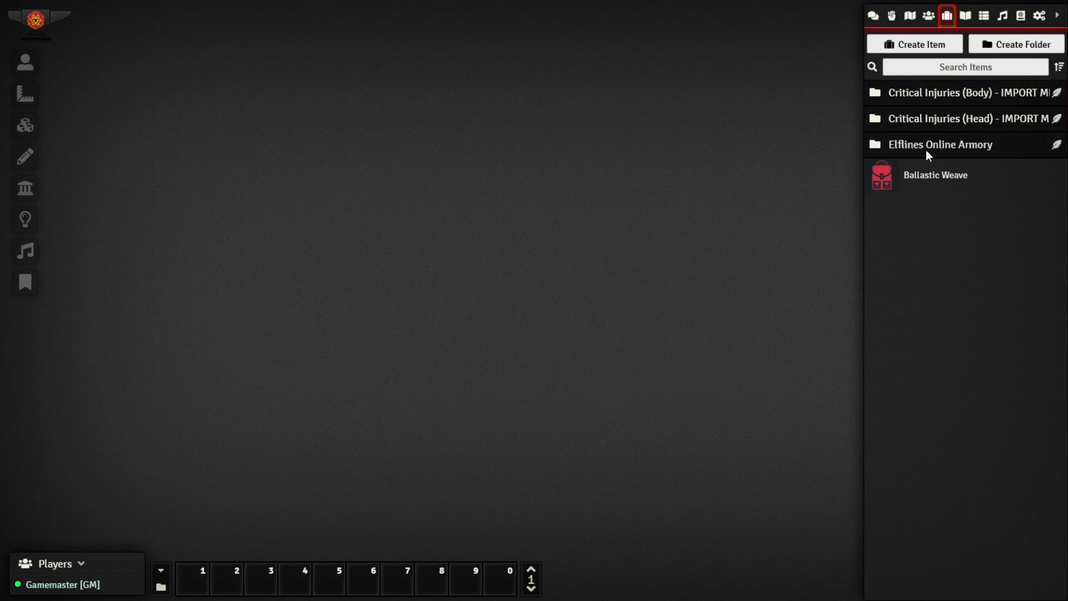
{"action": "left_click", "coordinate": [929, 188]}
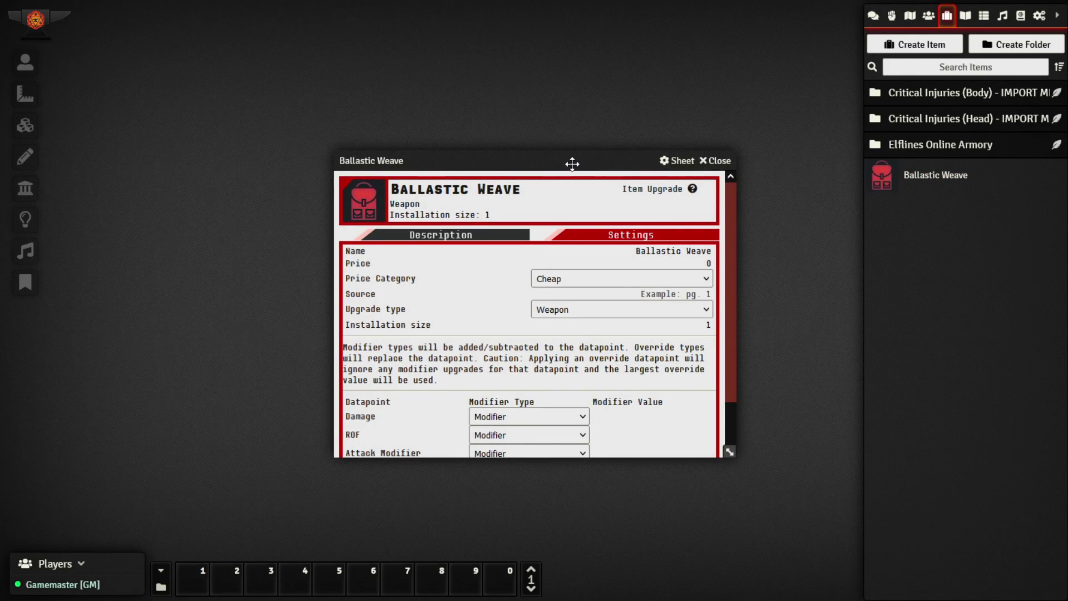
{"action": "left_click_drag", "start_coordinate": [573, 161], "coordinate": [534, 104]}
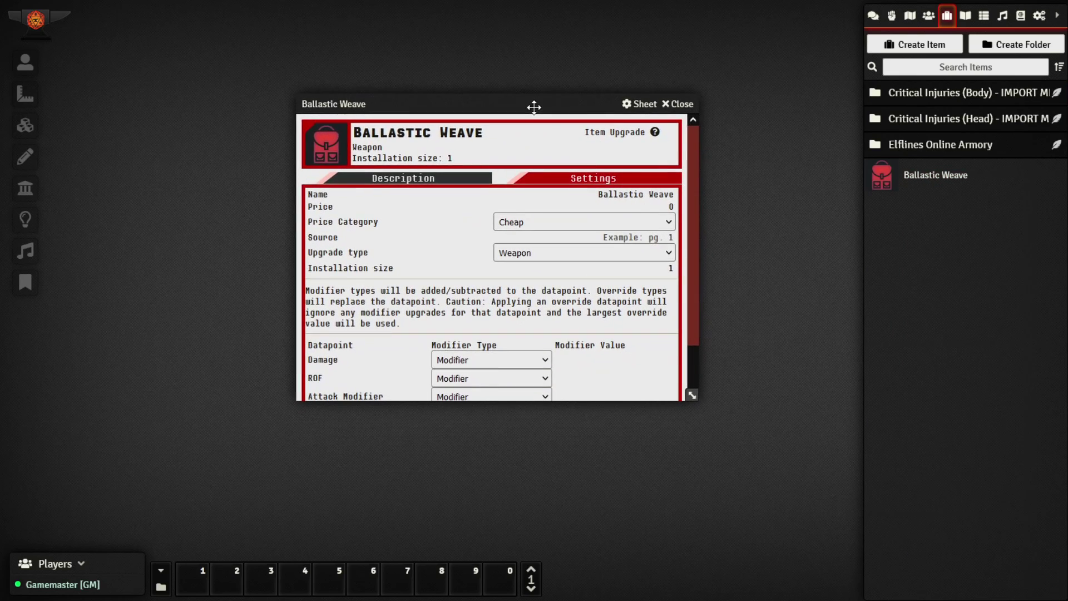
- Open the help link on the Ballastic Weave sheet, read through the Item Upgrades wiki article, and close the item sheet
{"action": "left_click", "coordinate": [654, 132]}
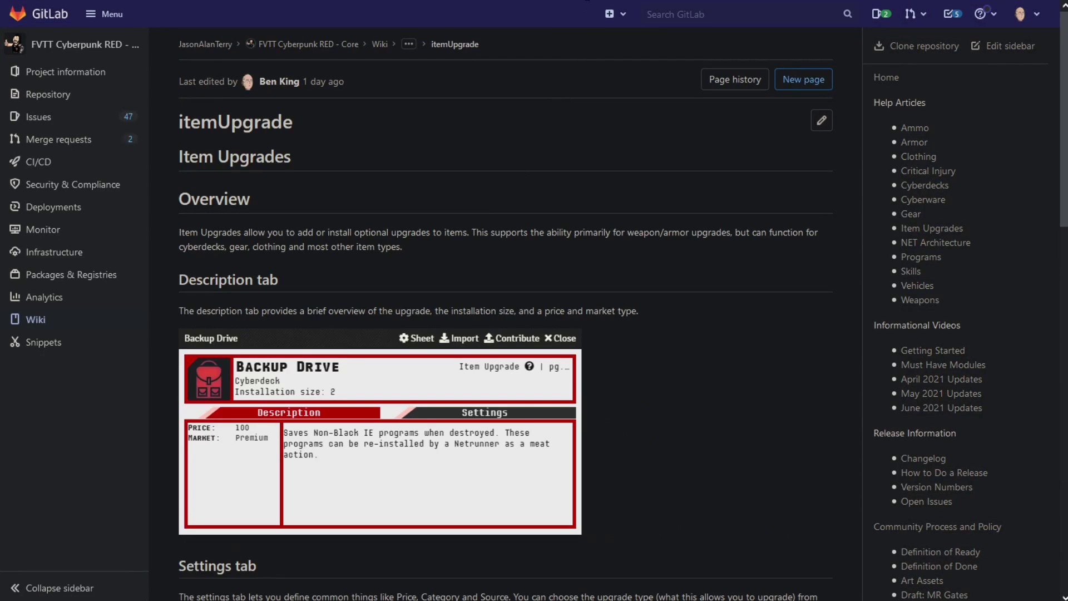
{"action": "scroll", "coordinate": [509, 89], "scroll_direction": "down", "scroll_amount": 1}
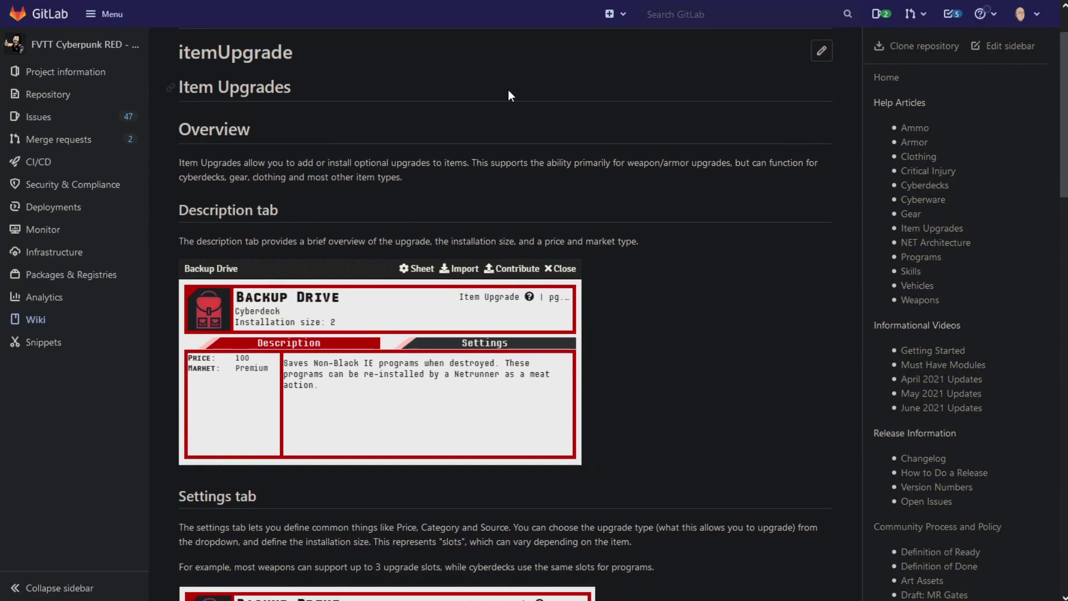
{"action": "scroll", "coordinate": [485, 89], "scroll_direction": "up", "scroll_amount": 1}
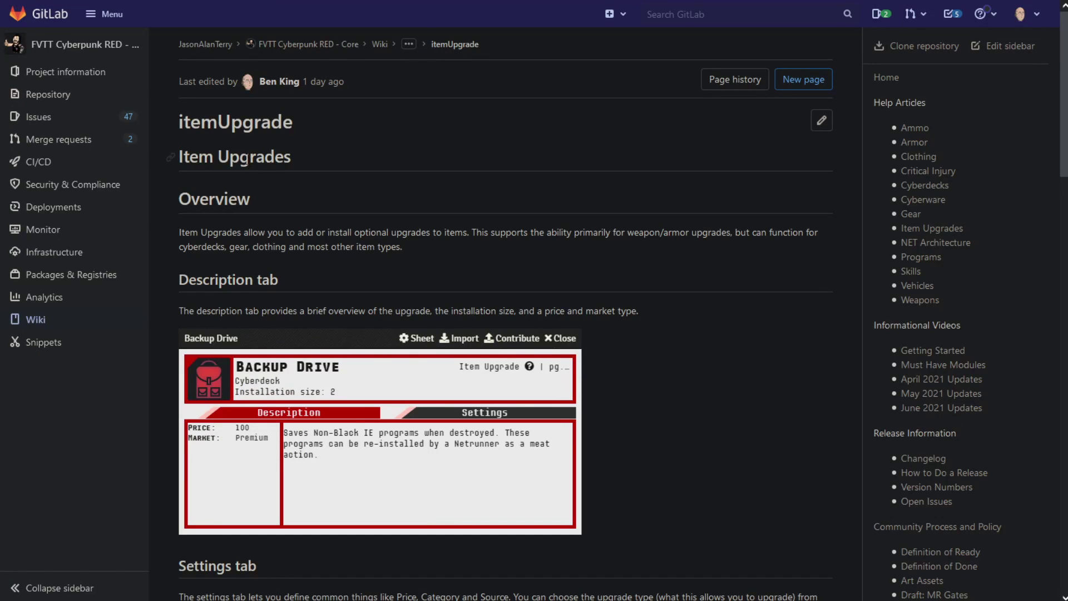
{"action": "scroll", "coordinate": [310, 126], "scroll_direction": "down", "scroll_amount": 6}
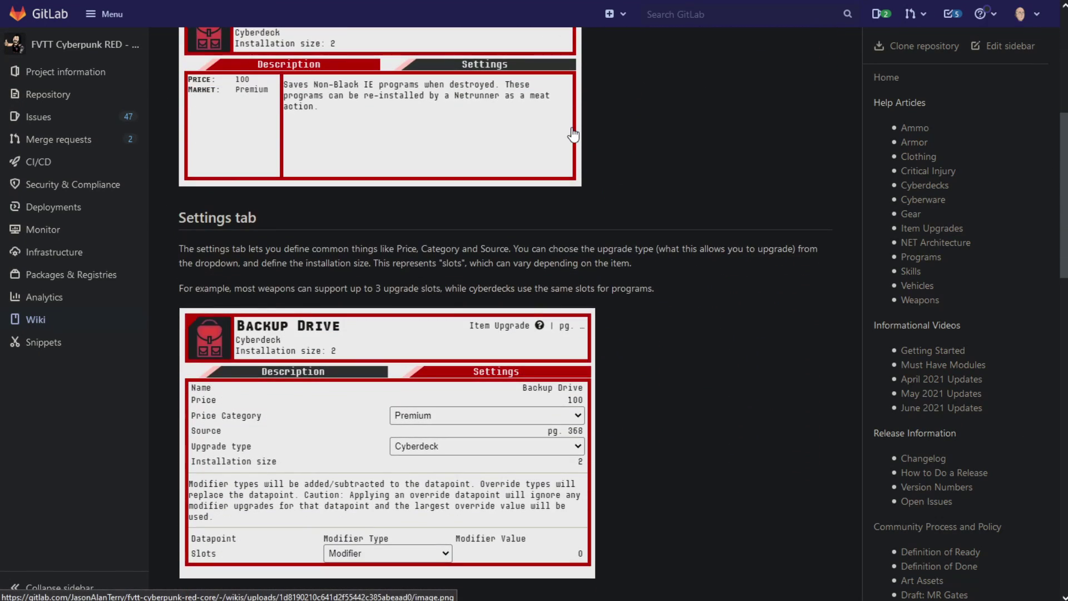
{"action": "scroll", "coordinate": [573, 135], "scroll_direction": "down", "scroll_amount": 7}
{"action": "scroll", "coordinate": [568, 146], "scroll_direction": "down", "scroll_amount": 3}
{"action": "scroll", "coordinate": [569, 232], "scroll_direction": "down", "scroll_amount": 9}
{"action": "scroll", "coordinate": [509, 291], "scroll_direction": "up", "scroll_amount": 11}
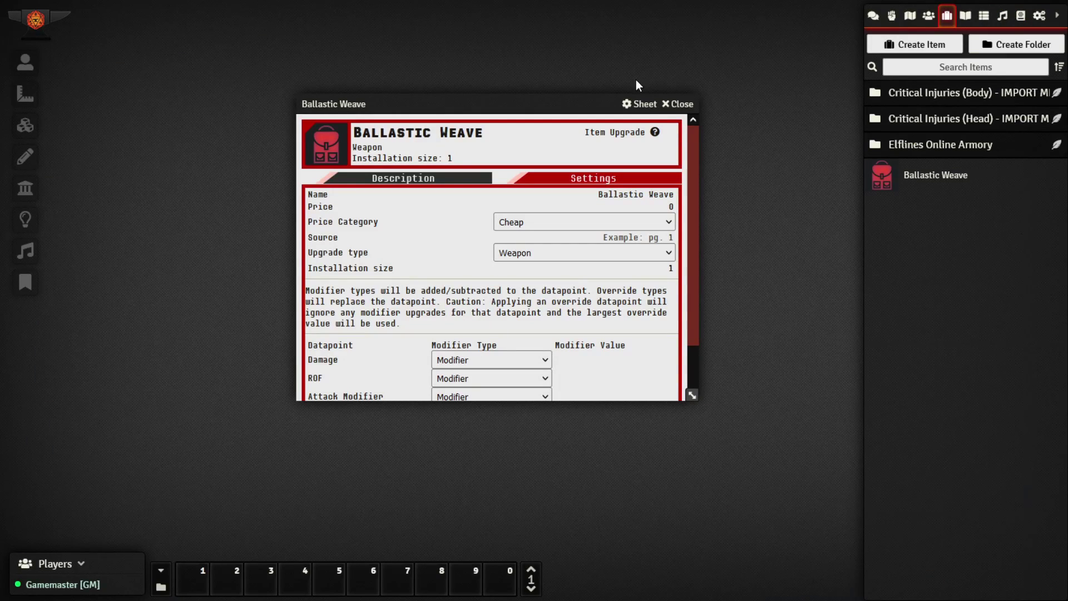
{"action": "left_click", "coordinate": [678, 104]}
- Create a new item of type Cyberdeck named Cyberdecks and show its settings
{"action": "left_click", "coordinate": [909, 43]}
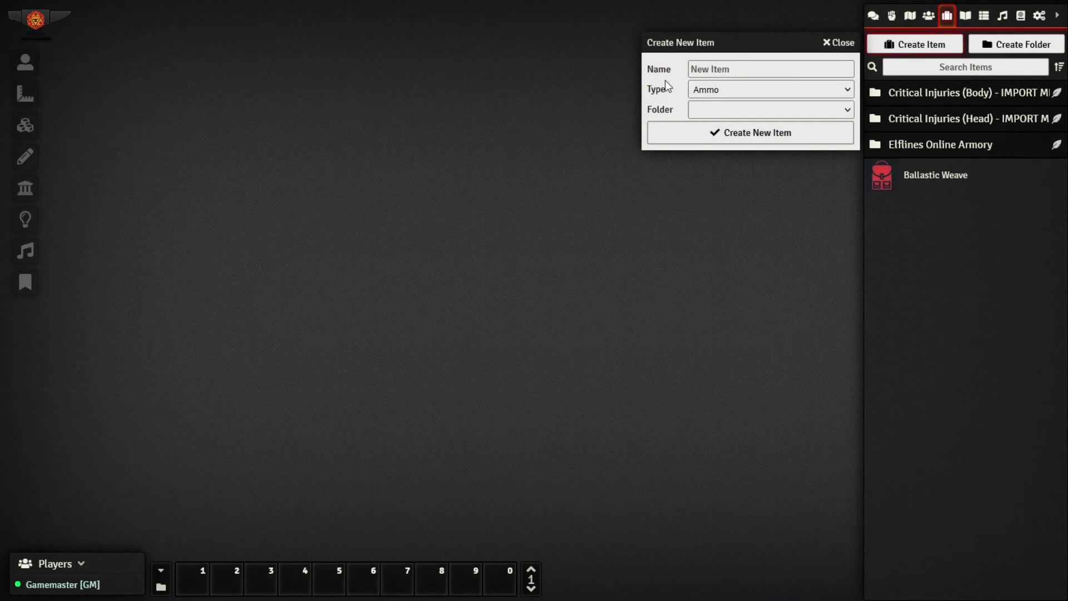
{"action": "left_click", "coordinate": [728, 89]}
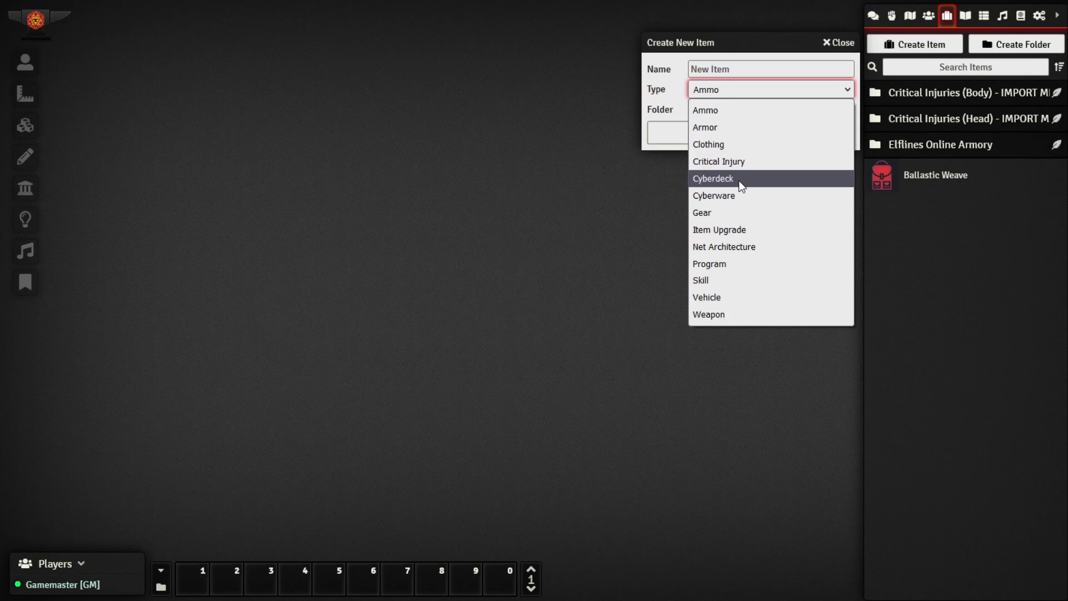
{"action": "left_click", "coordinate": [739, 178]}
{"action": "left_click", "coordinate": [730, 67]}
{"action": "type", "text": "Cyberdecks"}
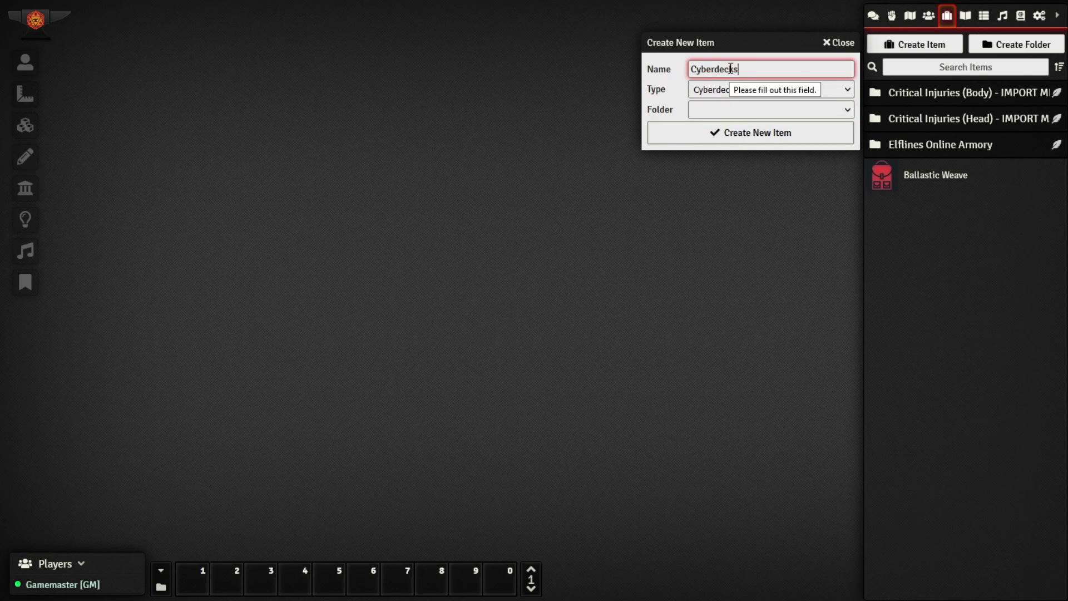
{"action": "key", "text": "Return"}
{"action": "left_click", "coordinate": [610, 238]}
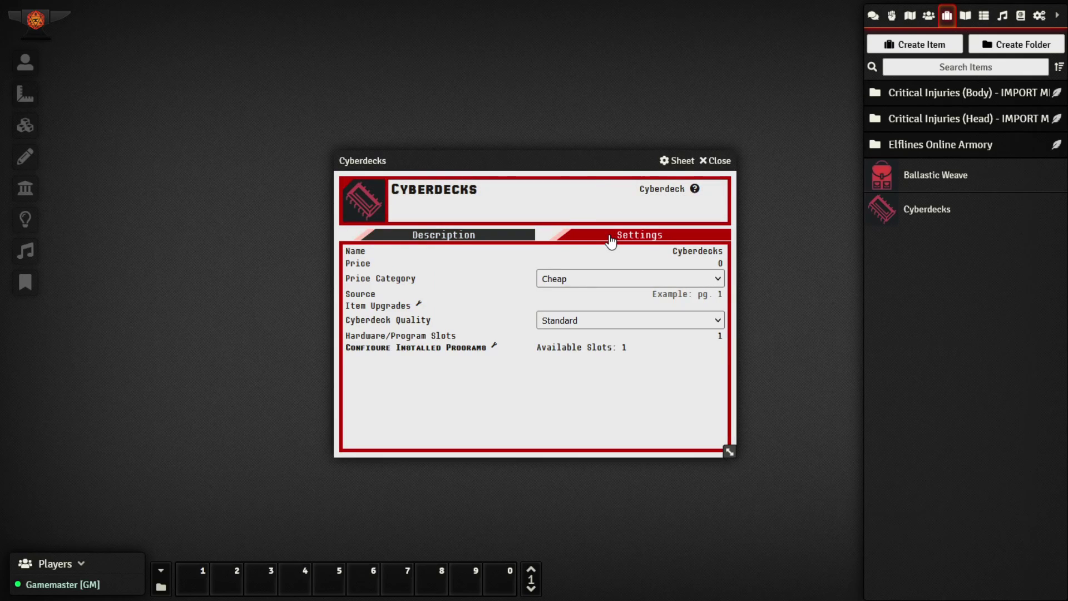
- Open the help link on the Cyberdecks sheet and look through the cyberdeck wiki article and the wiki's list of pages
{"action": "left_click", "coordinate": [695, 188]}
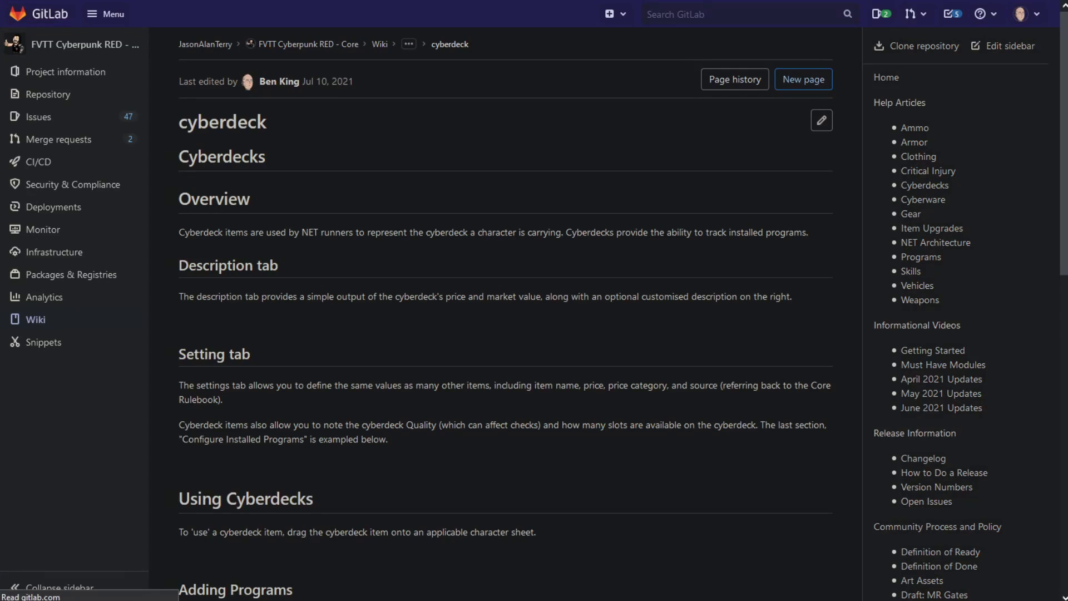
{"action": "scroll", "coordinate": [542, 191], "scroll_direction": "down", "scroll_amount": 5}
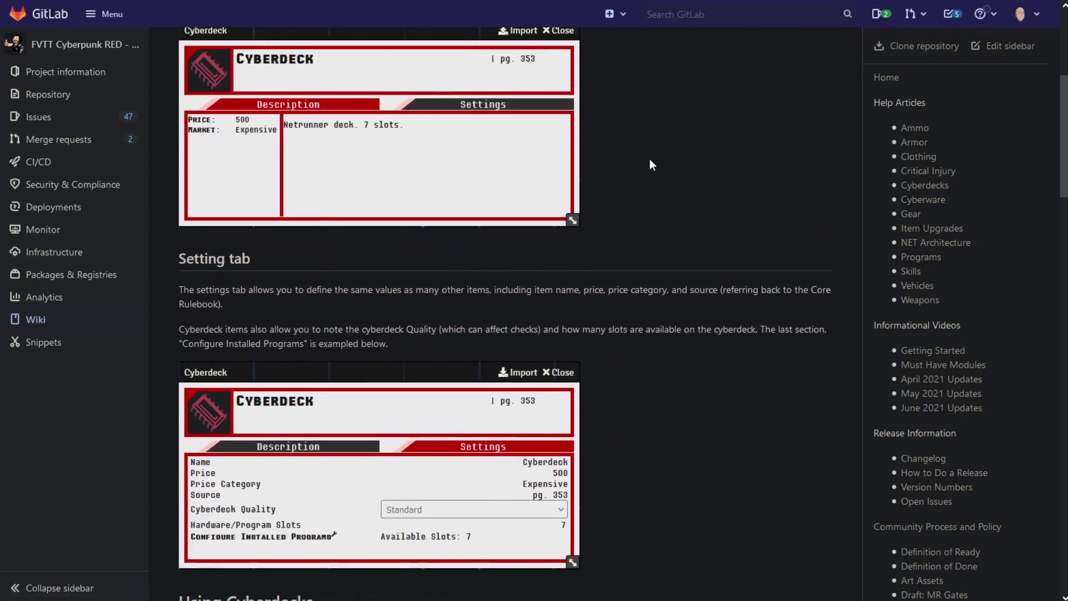
{"action": "scroll", "coordinate": [652, 168], "scroll_direction": "down", "scroll_amount": 7}
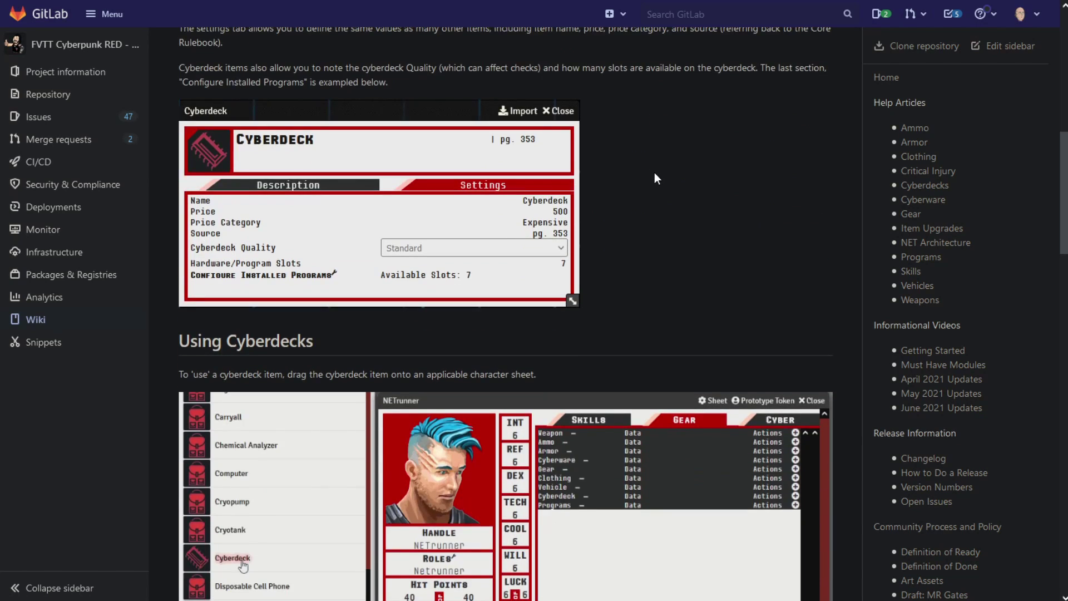
{"action": "scroll", "coordinate": [628, 211], "scroll_direction": "down", "scroll_amount": 9}
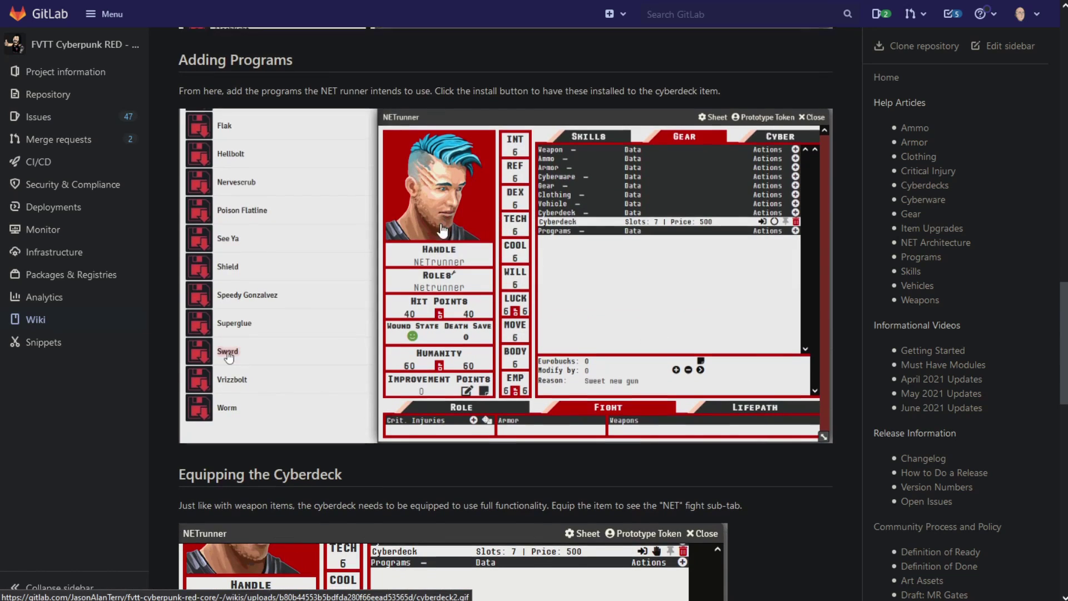
{"action": "scroll", "coordinate": [324, 31], "scroll_direction": "down", "scroll_amount": 1}
{"action": "scroll", "coordinate": [304, 157], "scroll_direction": "up", "scroll_amount": 1}
{"action": "scroll", "coordinate": [491, 188], "scroll_direction": "down", "scroll_amount": 11}
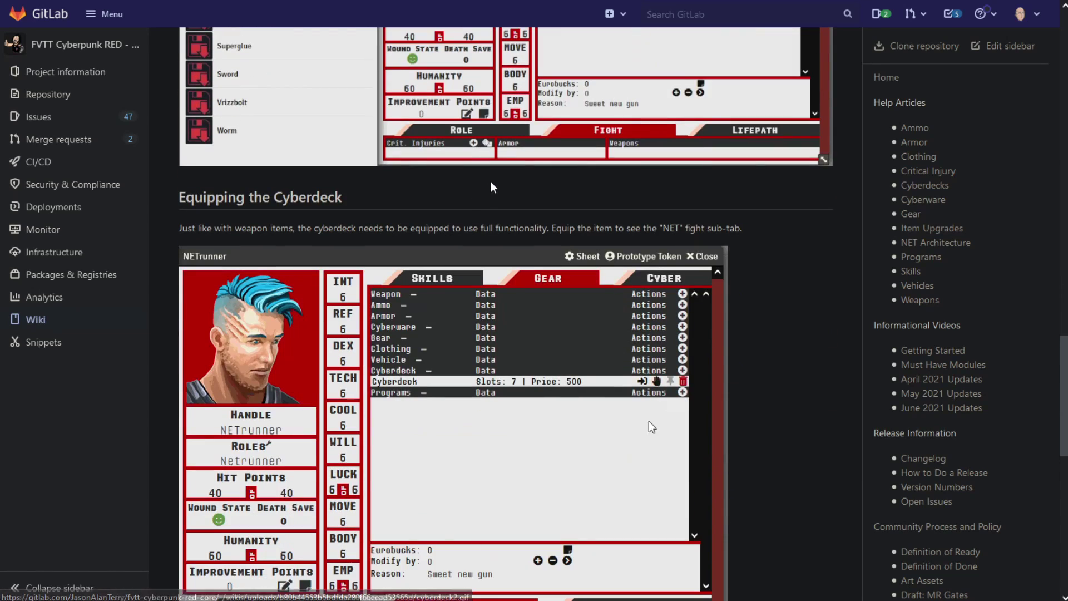
{"action": "scroll", "coordinate": [493, 190], "scroll_direction": "down", "scroll_amount": 11}
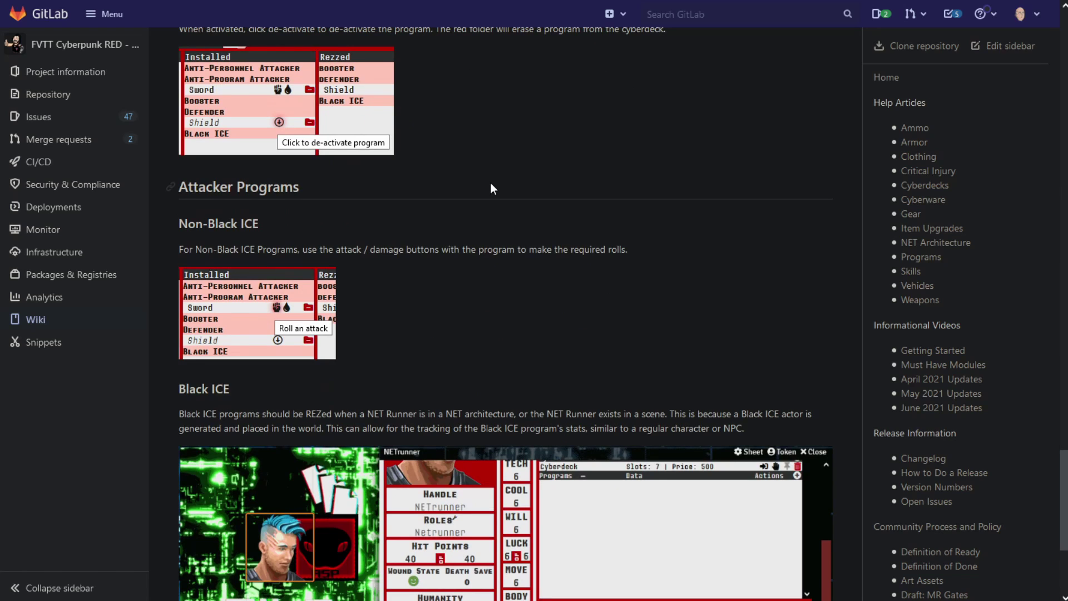
{"action": "scroll", "coordinate": [492, 203], "scroll_direction": "up", "scroll_amount": 12}
{"action": "scroll", "coordinate": [493, 204], "scroll_direction": "up", "scroll_amount": 14}
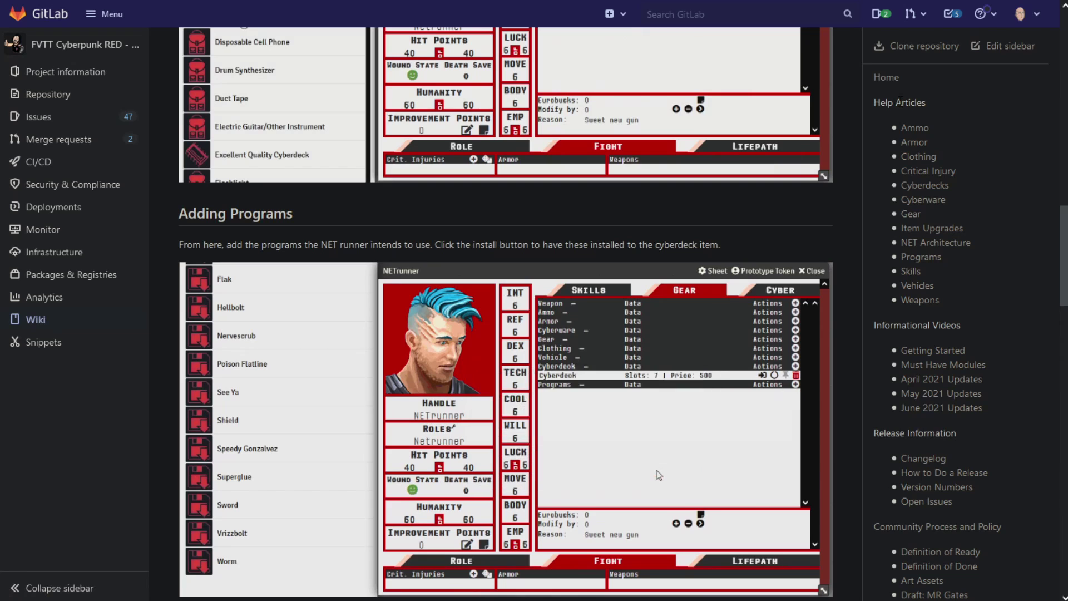
{"action": "scroll", "coordinate": [918, 223], "scroll_direction": "down", "scroll_amount": 4}
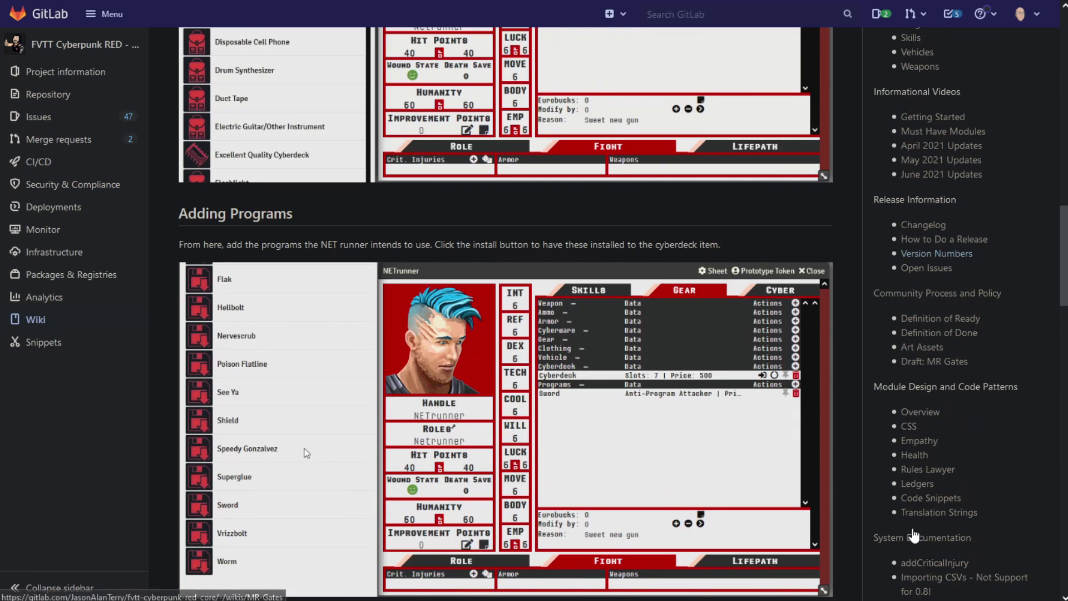
{"action": "scroll", "coordinate": [993, 350], "scroll_direction": "up", "scroll_amount": 10}
{"action": "scroll", "coordinate": [719, 283], "scroll_direction": "up", "scroll_amount": 8}
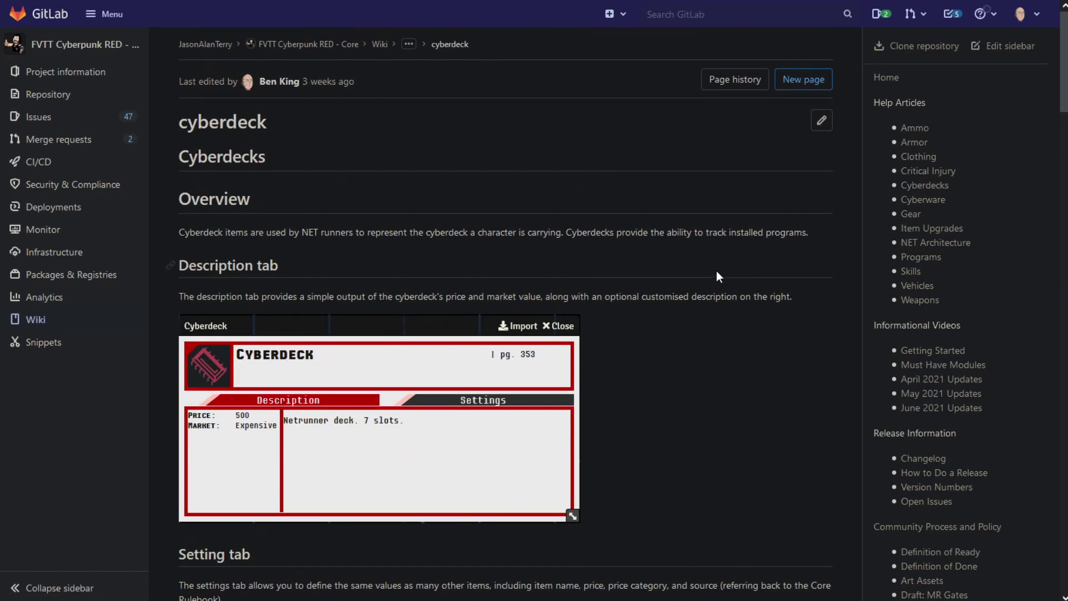